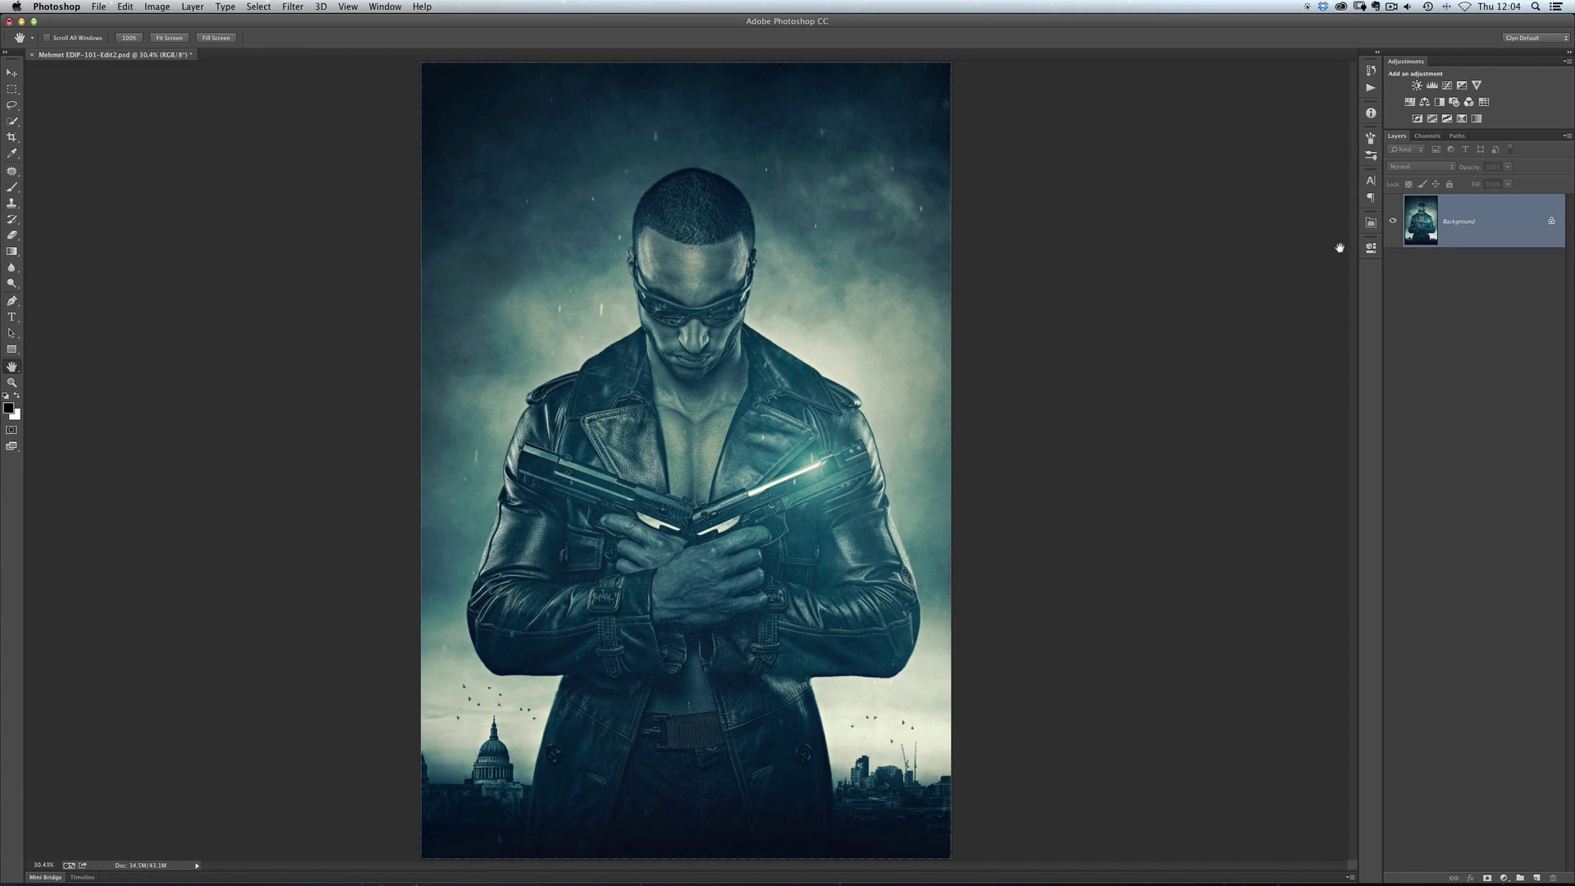
Duplicate the Background layer twice
{"action": "left_click", "coordinate": [717, 333], "text": "super"}
{"action": "left_click", "coordinate": [756, 382], "text": "alt"}
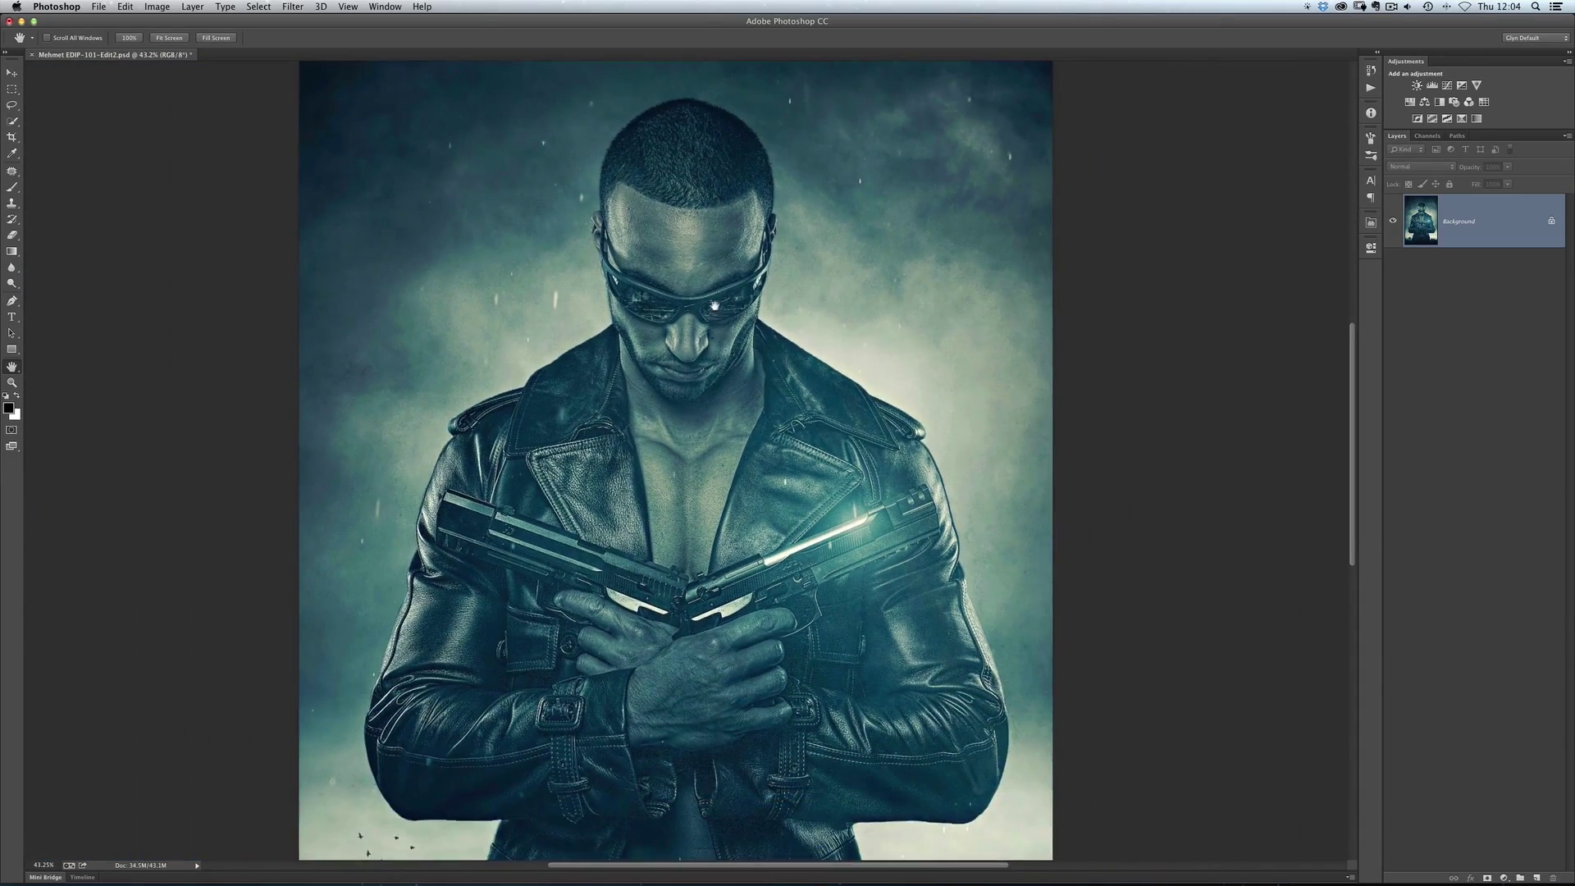
{"action": "left_click", "coordinate": [707, 326], "text": "super"}
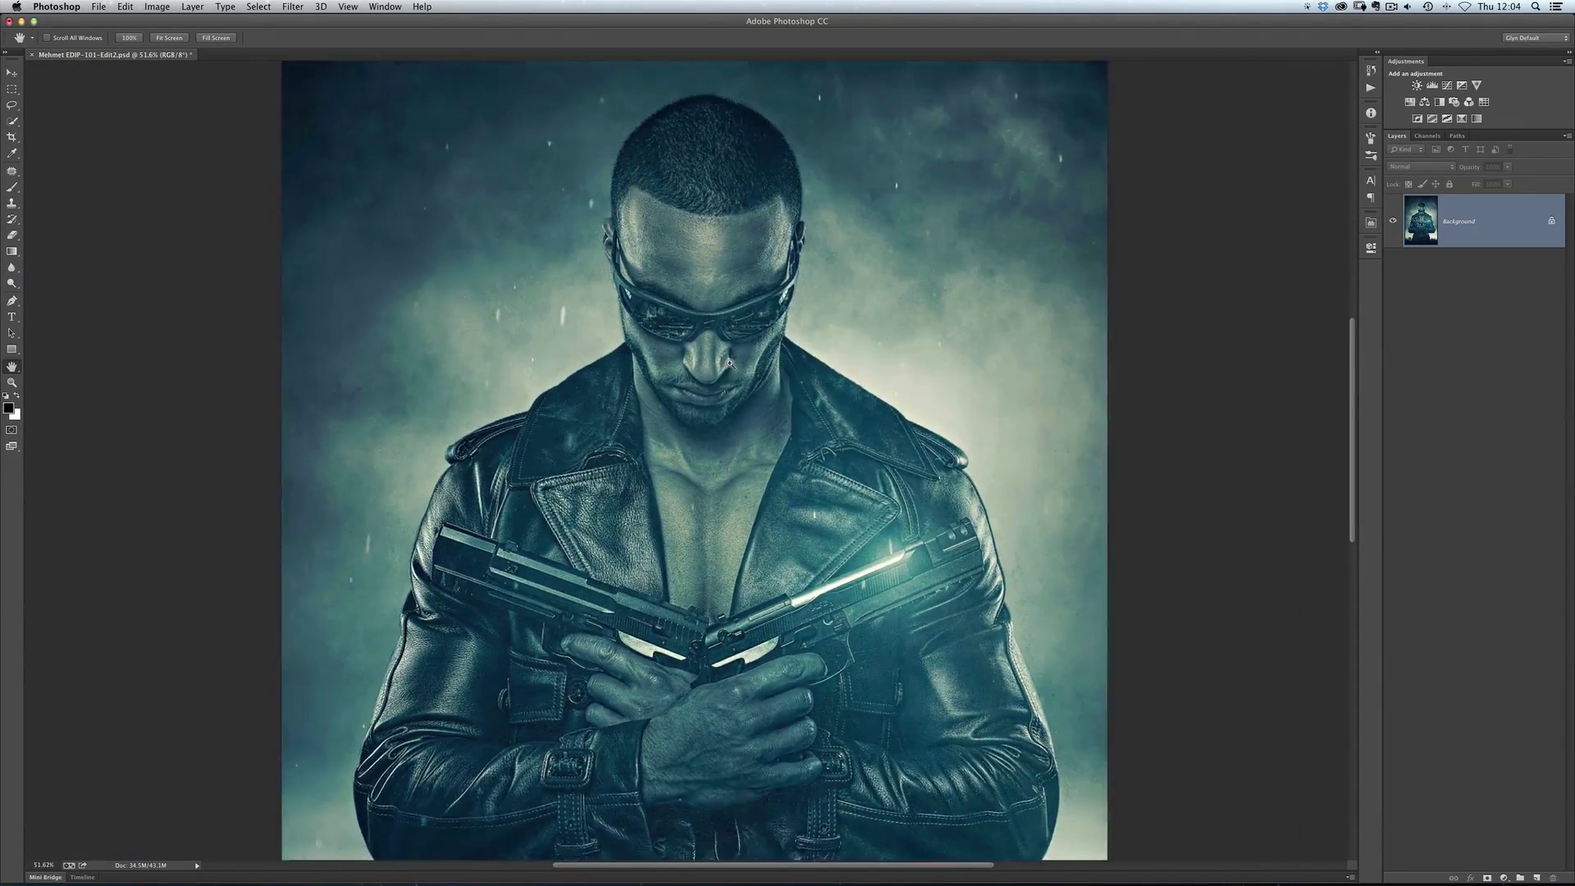
{"action": "left_click", "coordinate": [729, 363], "text": "alt"}
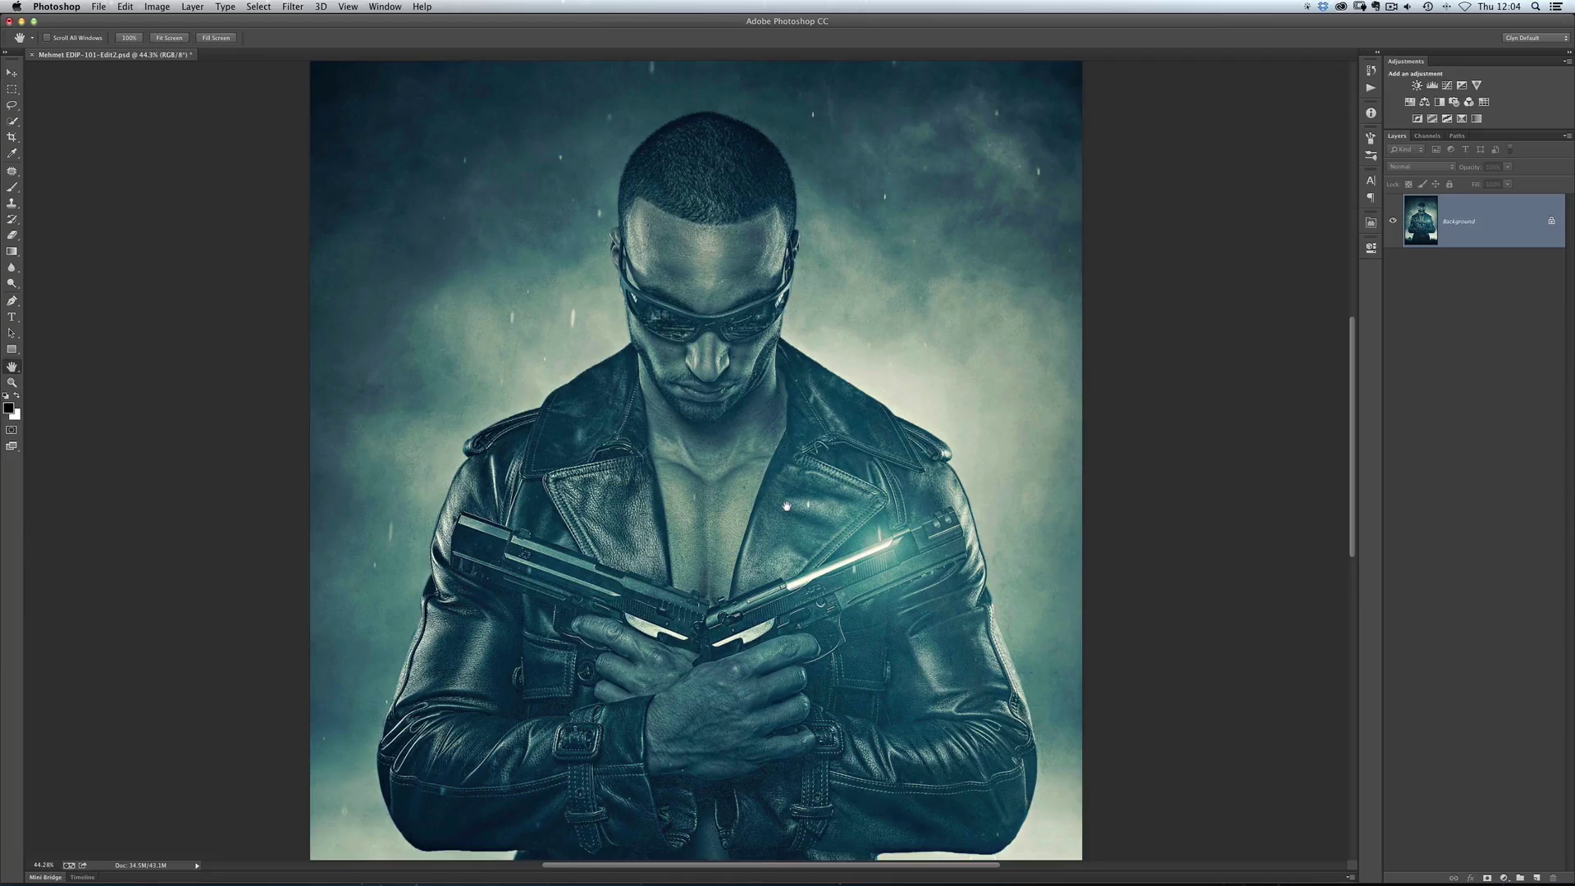
{"action": "key", "text": "super+j"}
{"action": "key", "text": "super+j"}
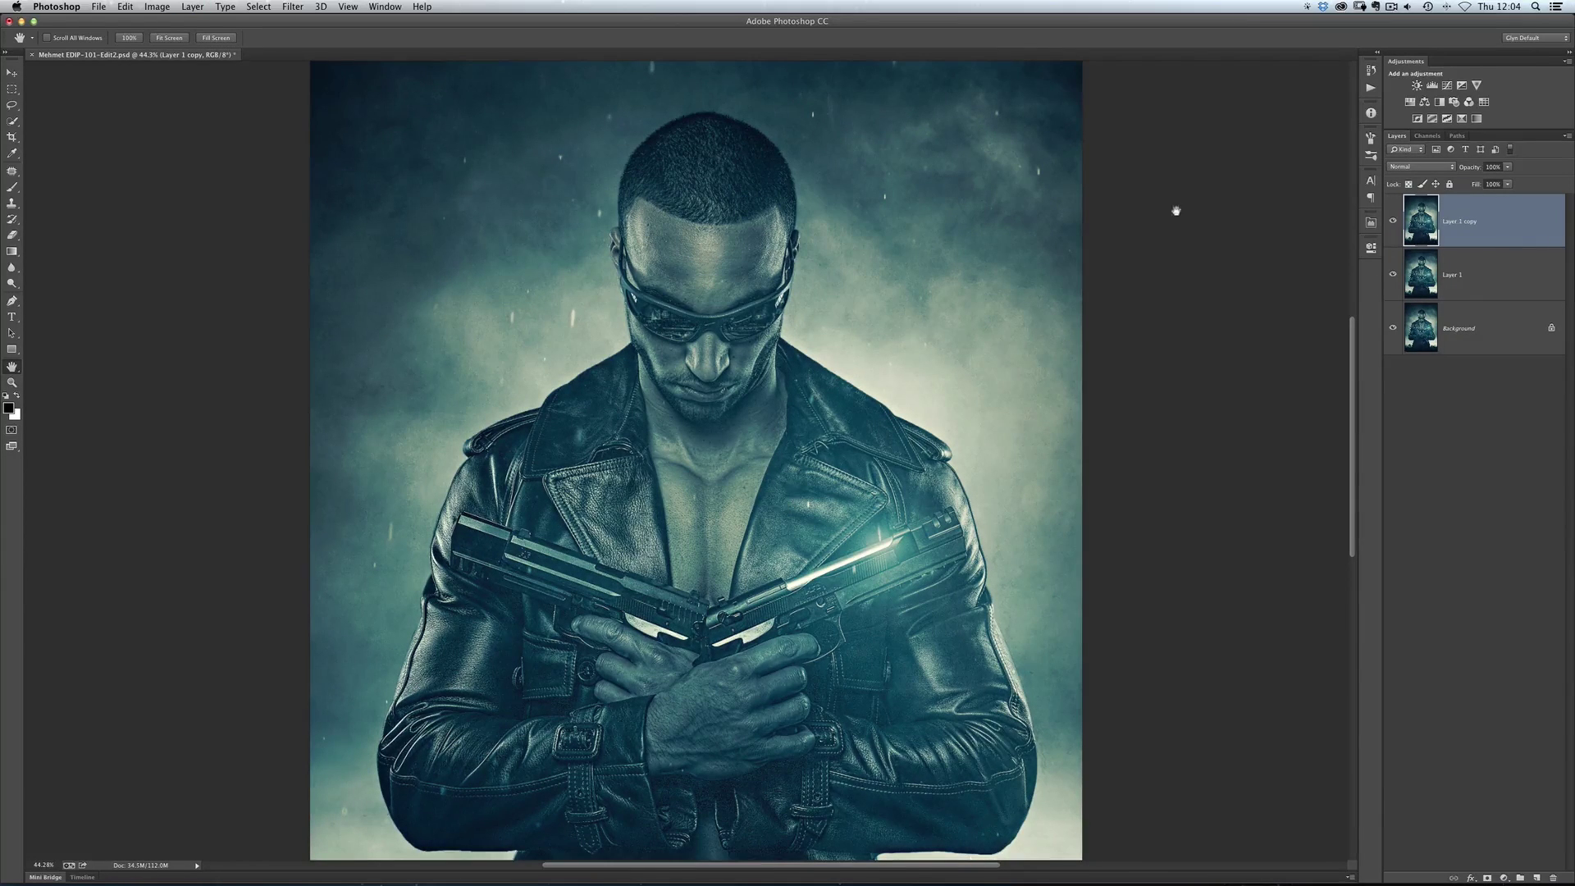
Rename the lower duplicate layer "cartoon" and the upper duplicate "sharpness"
{"action": "double_click", "coordinate": [1456, 279]}
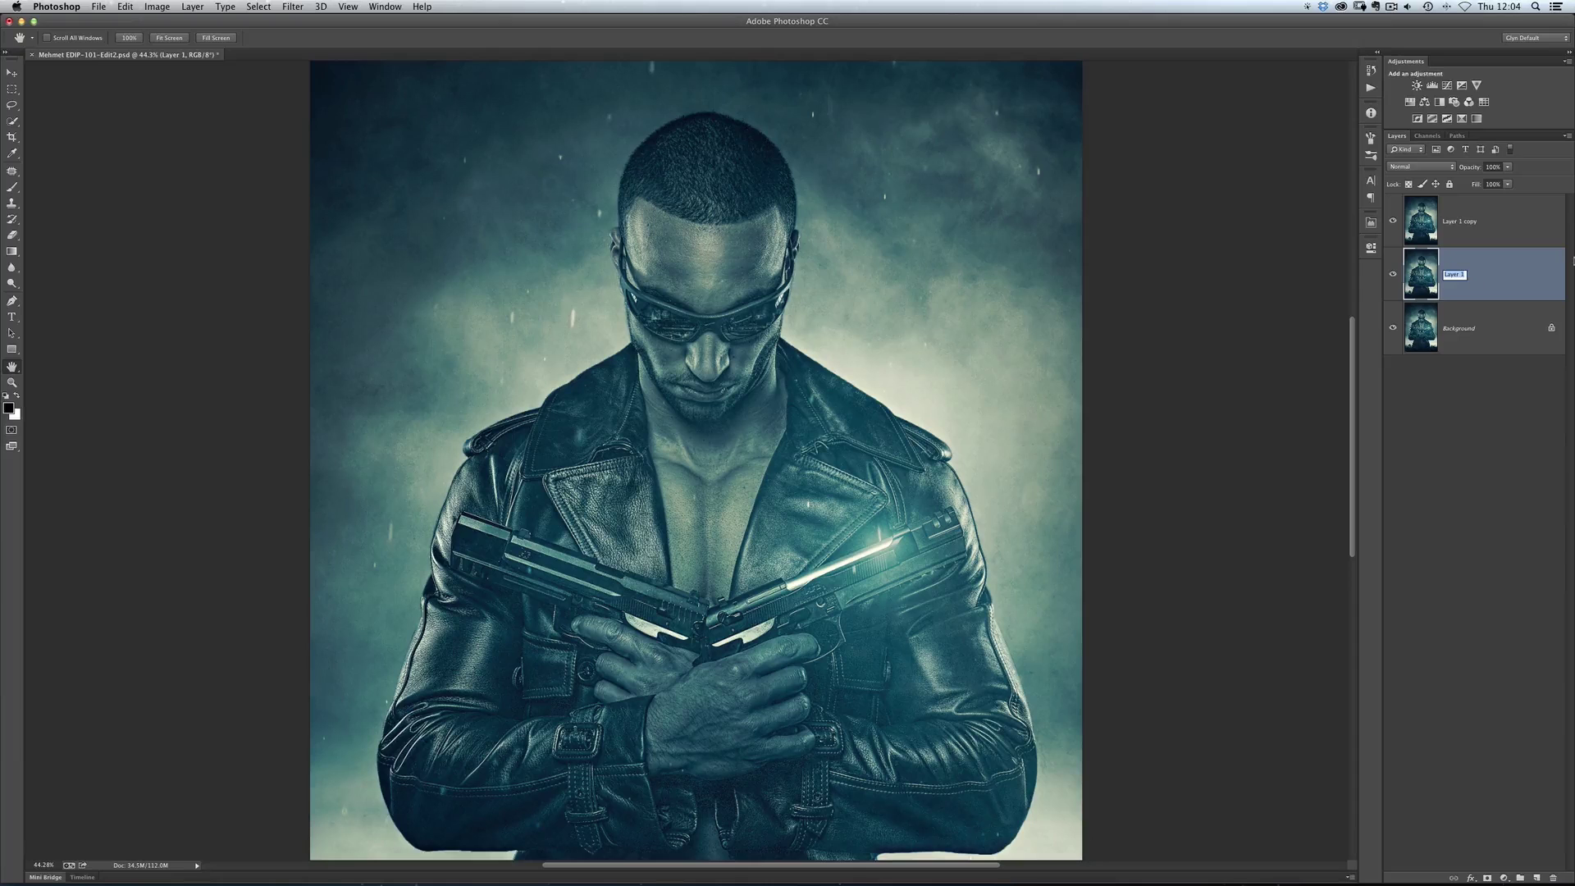
{"action": "type", "text": "cartoon"}
{"action": "key", "text": "Return"}
{"action": "double_click", "coordinate": [1473, 217]}
{"action": "type", "text": "sharpness"}
{"action": "key", "text": "Return"}
Hide the sharpness layer and convert the cartoon layer for smart filters
{"action": "left_click", "coordinate": [1392, 220]}
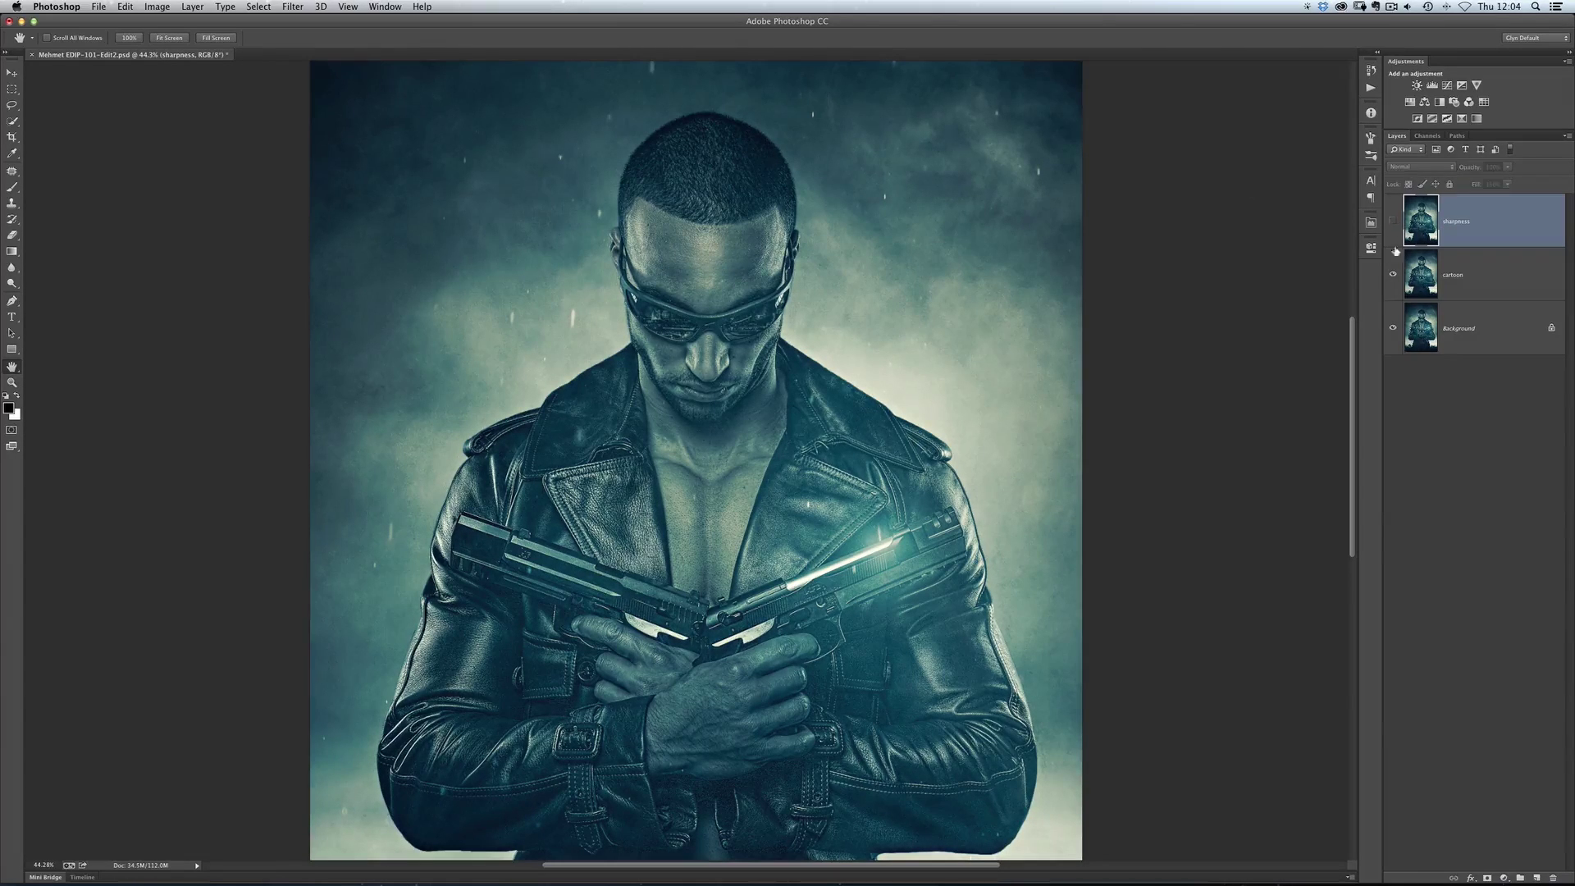
{"action": "left_click", "coordinate": [1425, 288]}
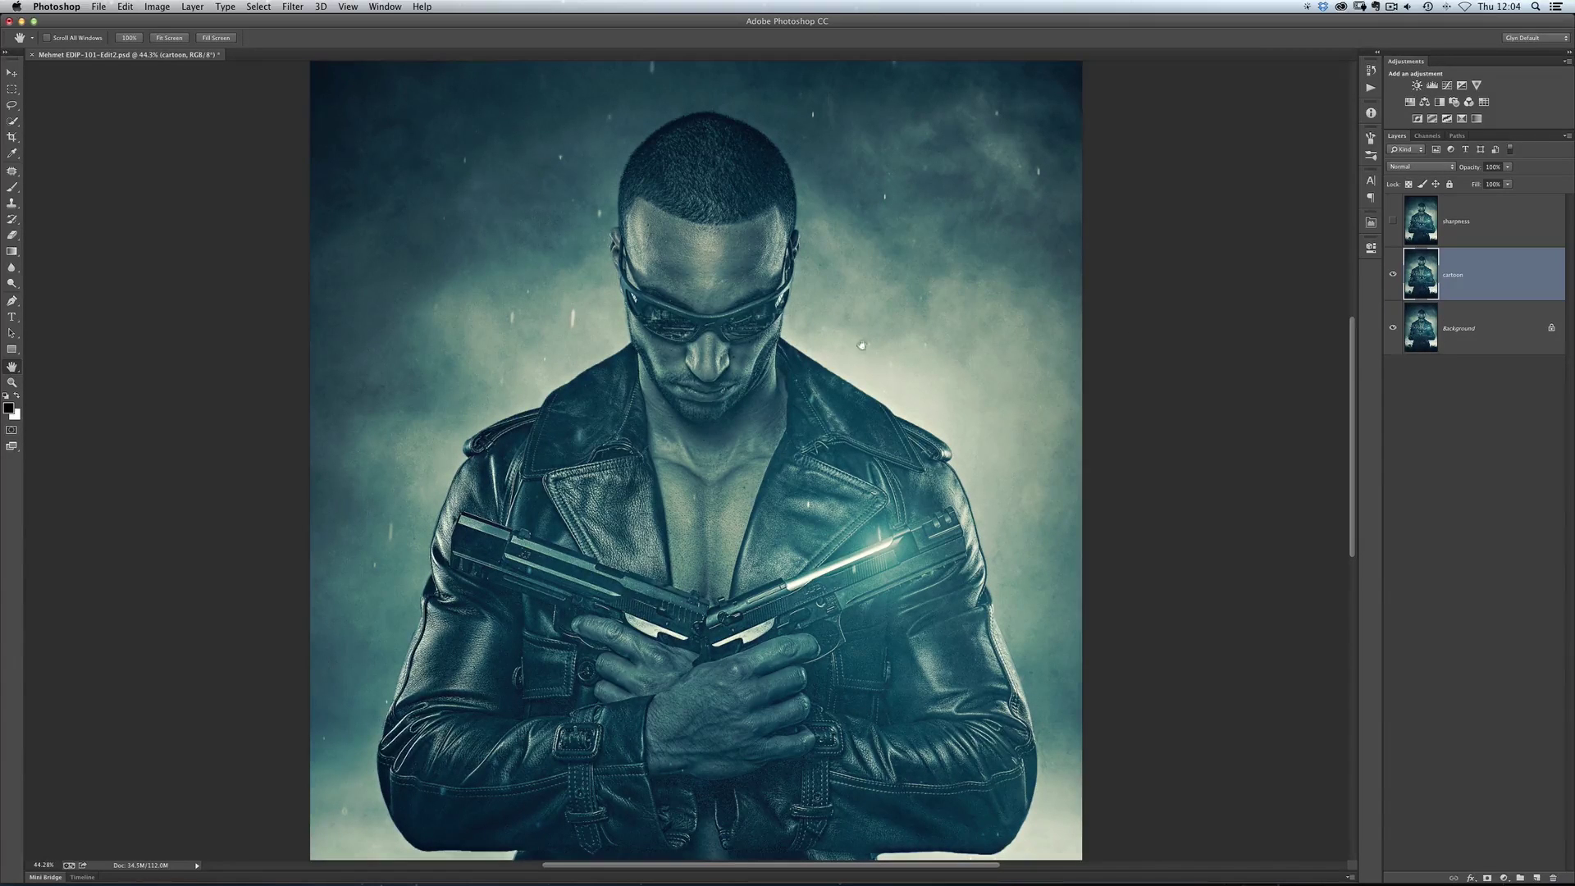
{"action": "left_click", "coordinate": [293, 8]}
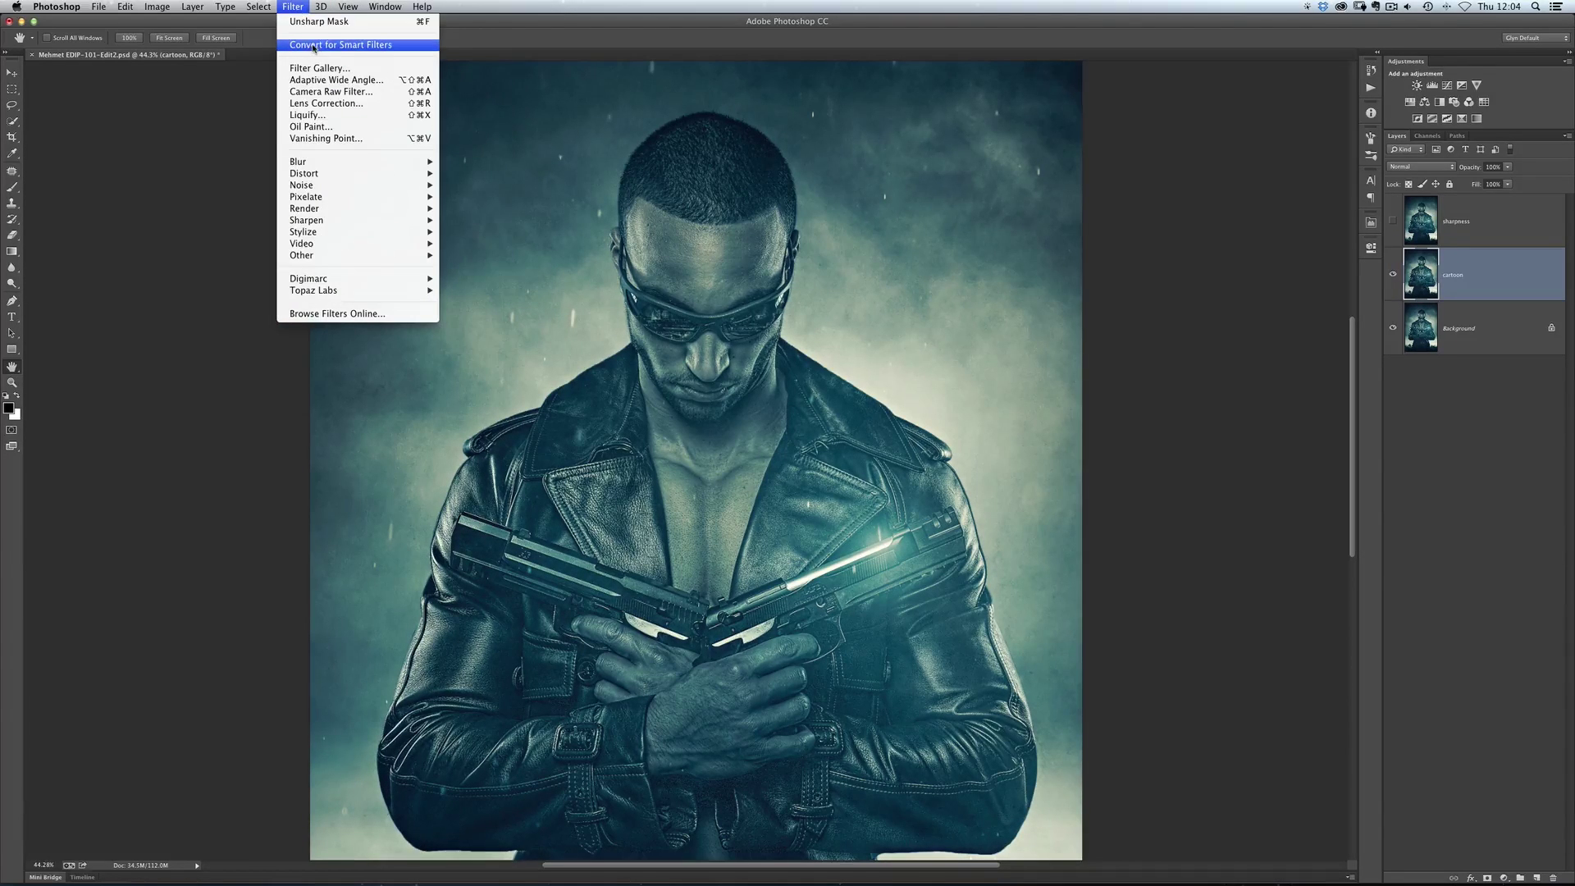
{"action": "left_click", "coordinate": [326, 45]}
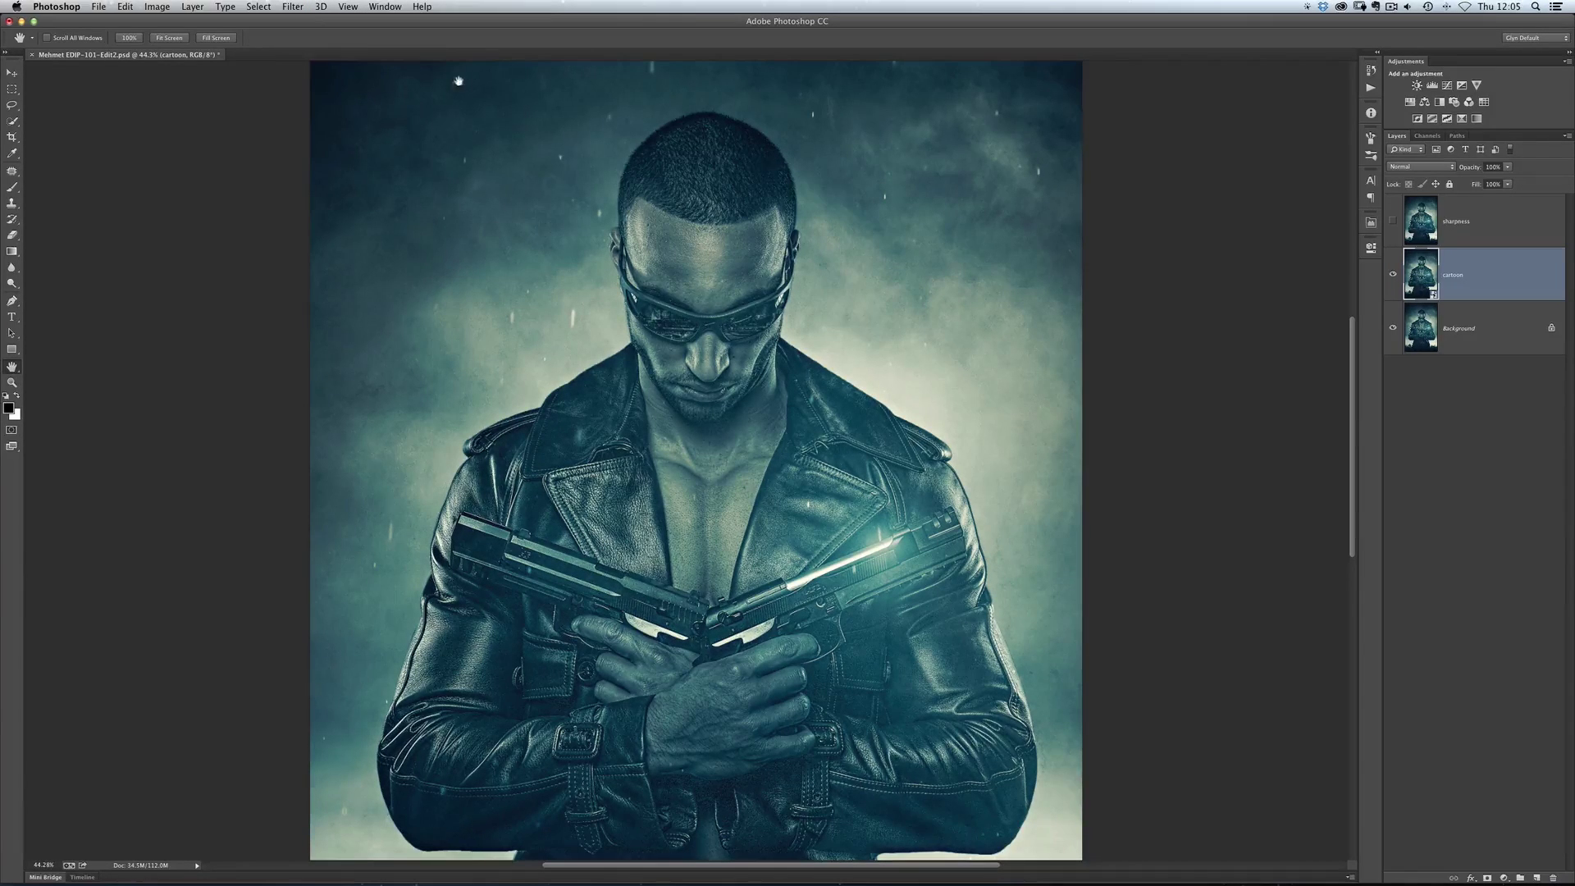
Apply a Reduce Noise smart filter to the cartoon layer with Strength 10
{"action": "left_click", "coordinate": [294, 7]}
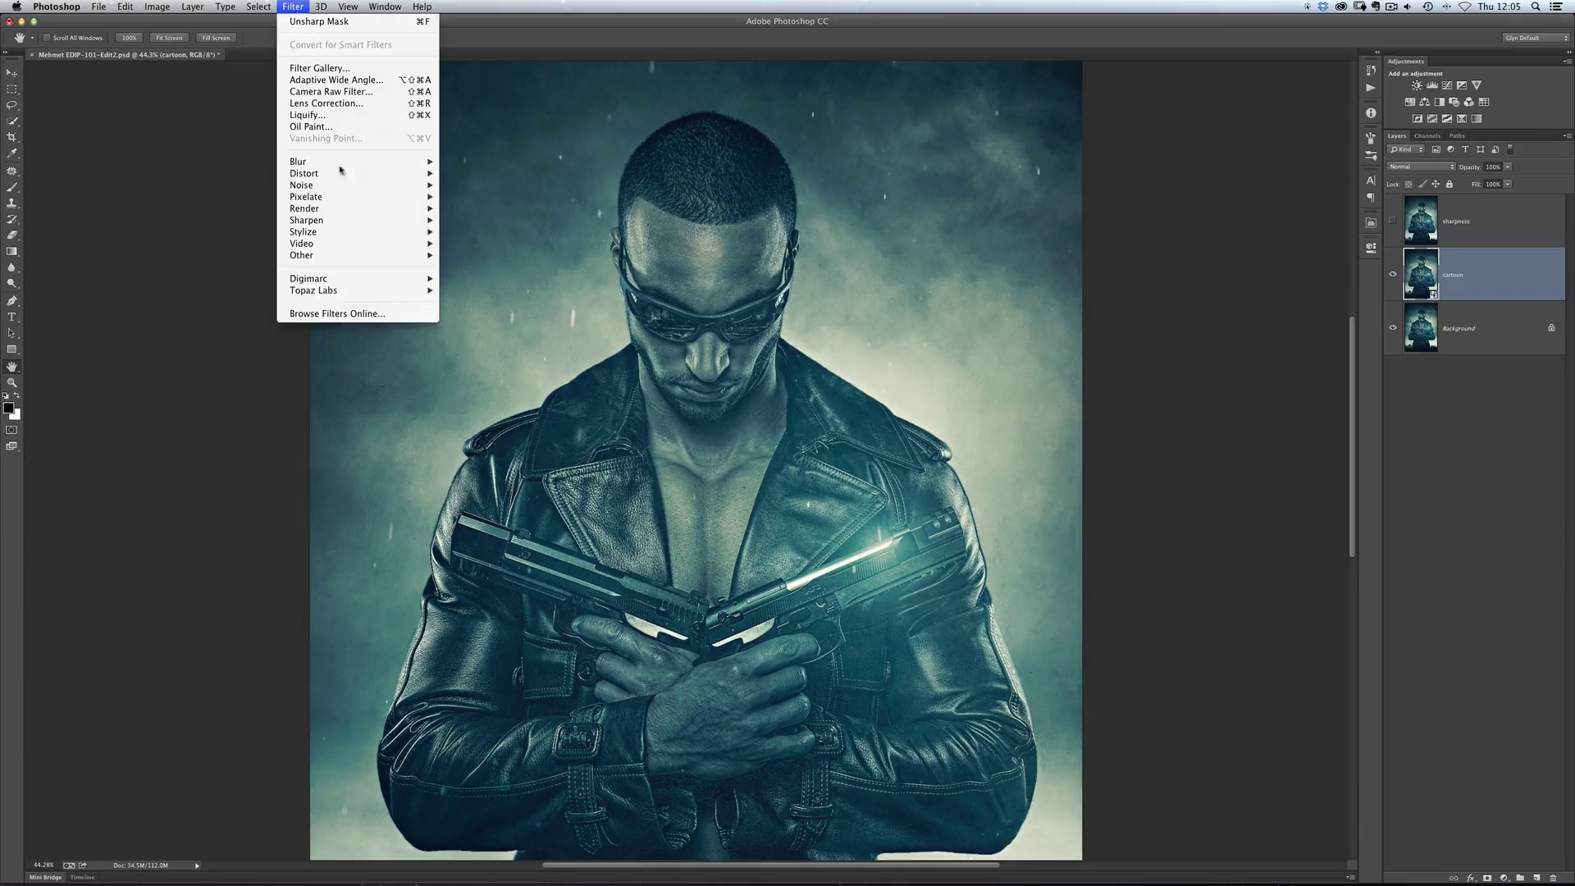
{"action": "mouse_move", "coordinate": [334, 186]}
{"action": "left_click", "coordinate": [492, 233]}
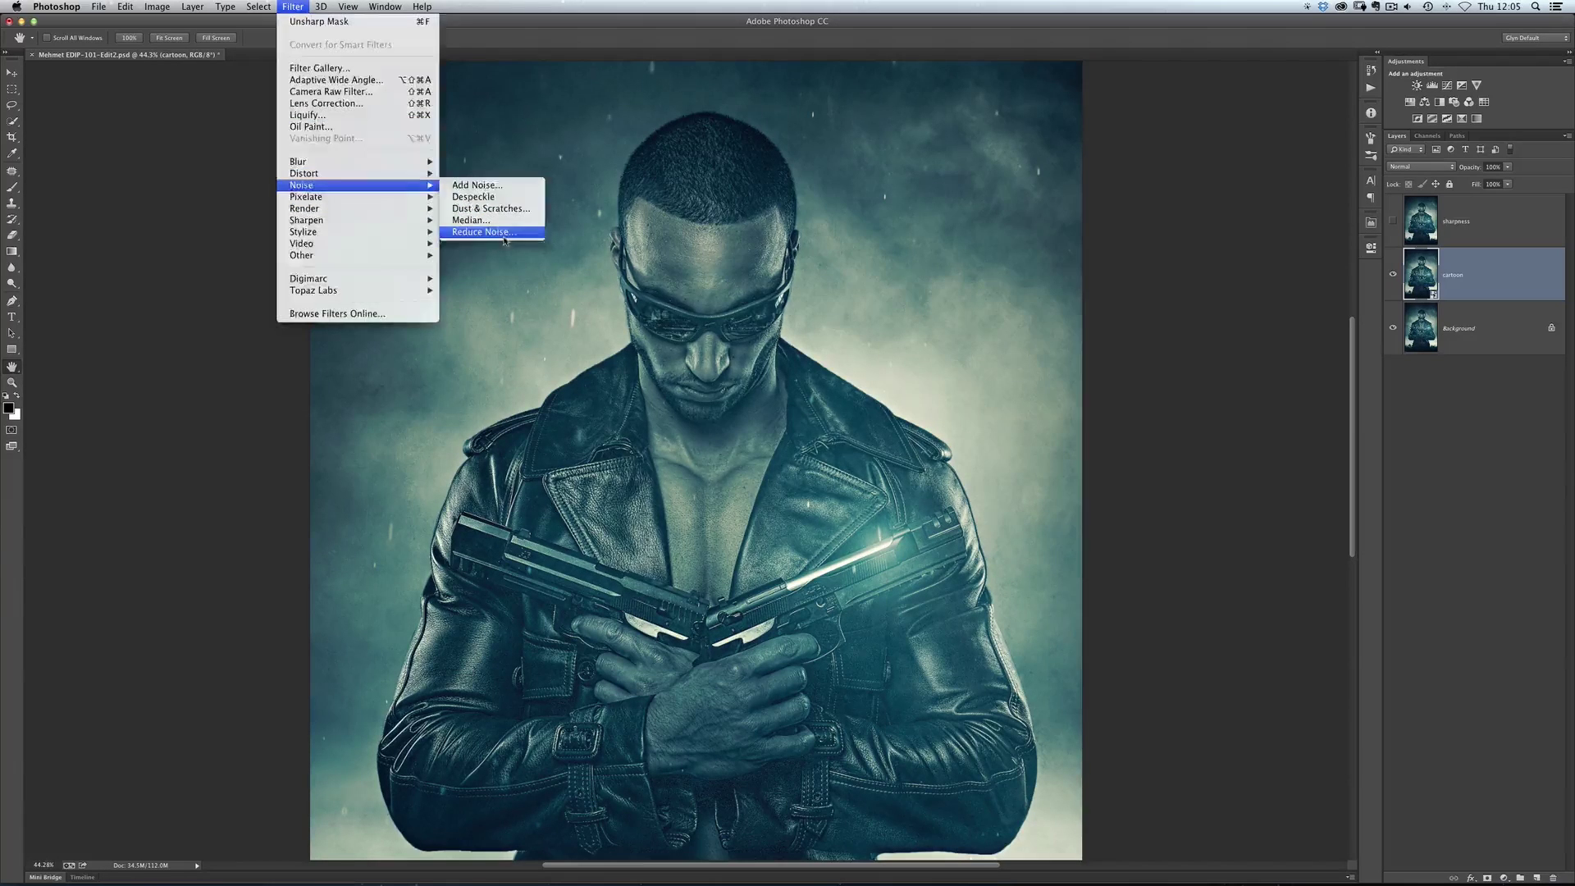
{"action": "left_click_drag", "start_coordinate": [828, 198], "coordinate": [1066, 297]}
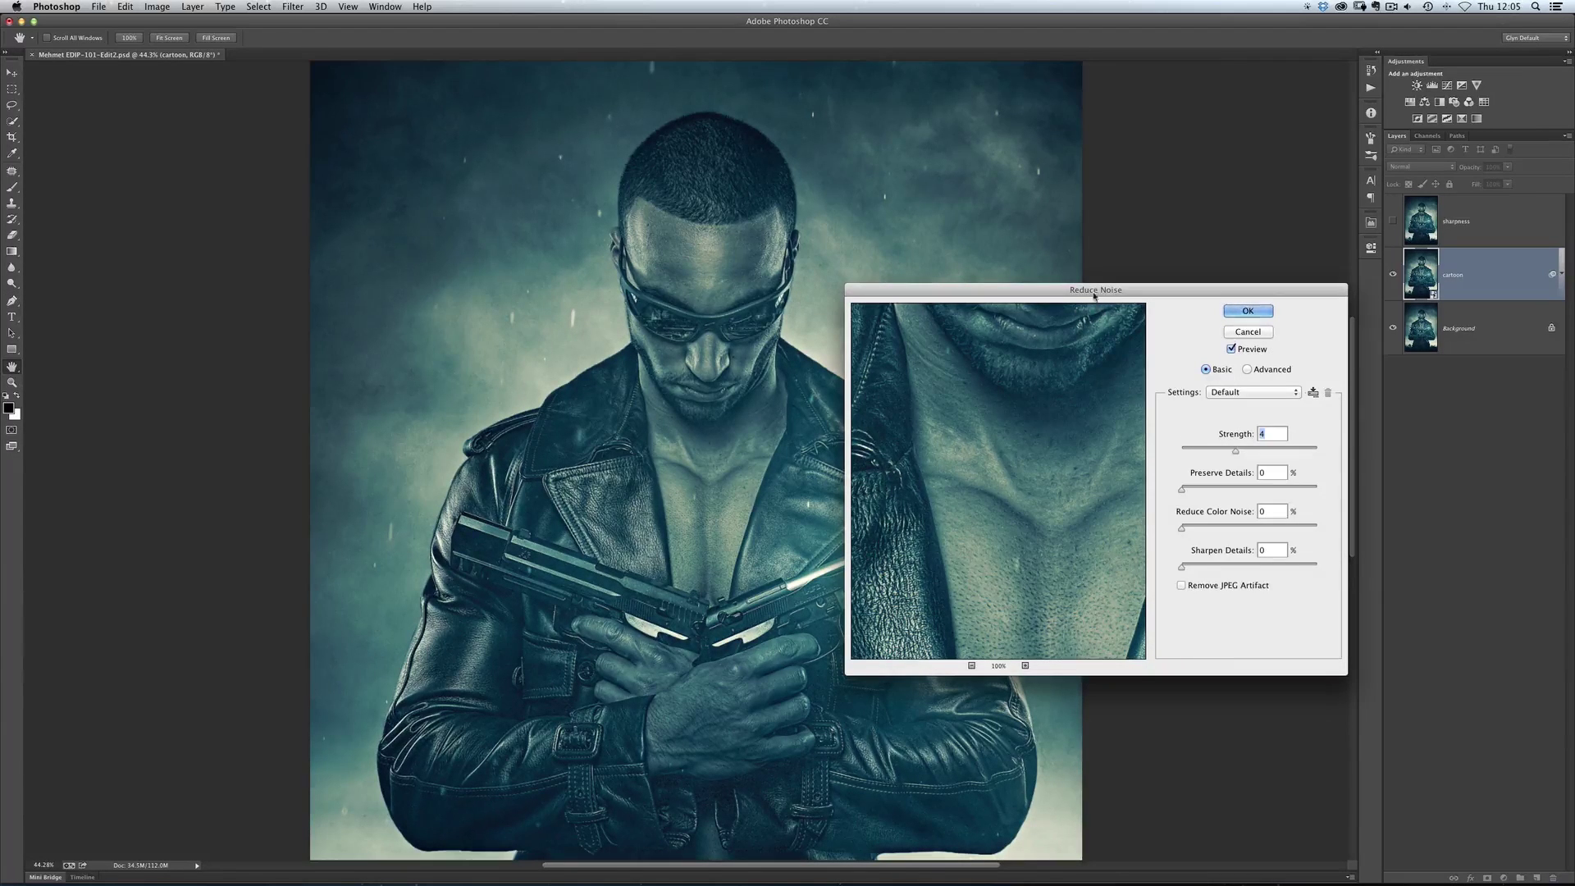
{"action": "left_click_drag", "start_coordinate": [1096, 293], "coordinate": [1065, 257]}
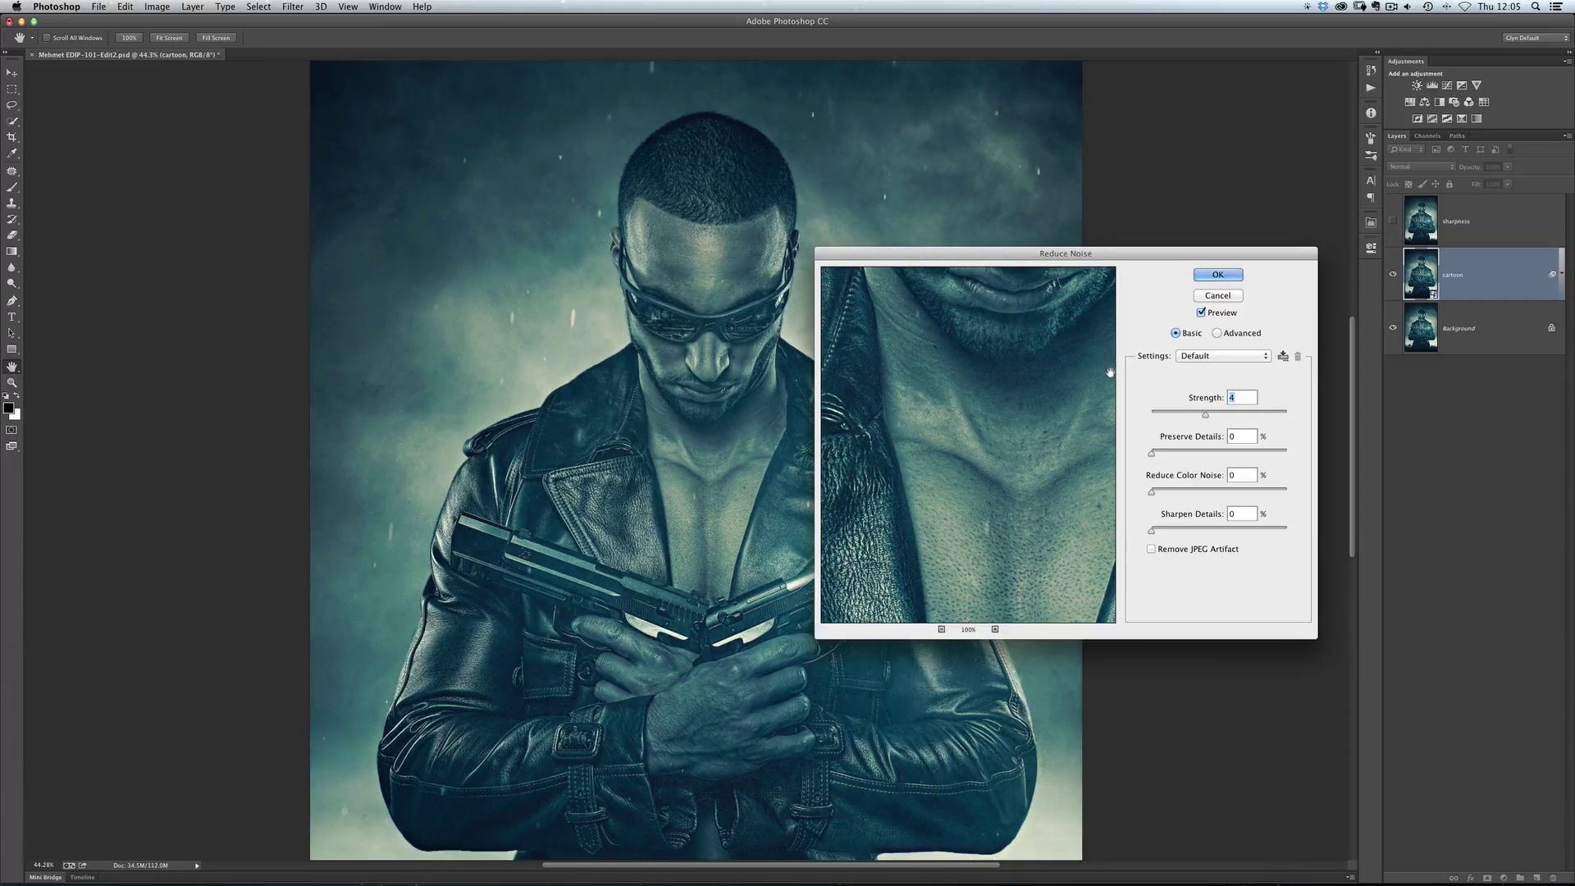
{"action": "left_click_drag", "start_coordinate": [1062, 253], "coordinate": [1053, 192]}
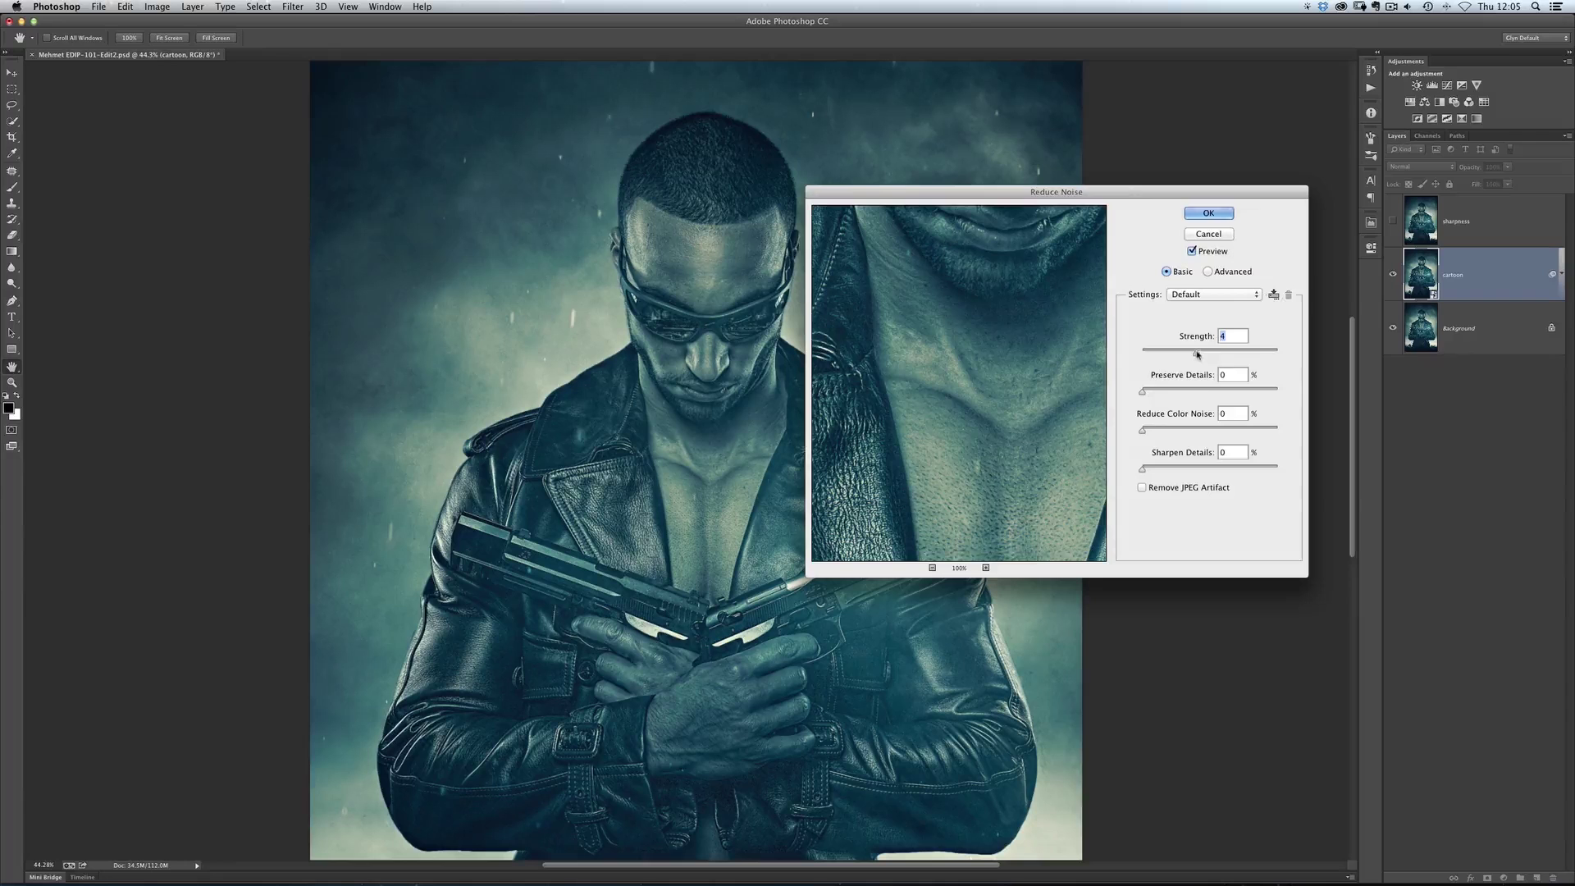
{"action": "left_click_drag", "start_coordinate": [1198, 354], "coordinate": [1310, 365]}
{"action": "left_click_drag", "start_coordinate": [936, 264], "coordinate": [967, 355]}
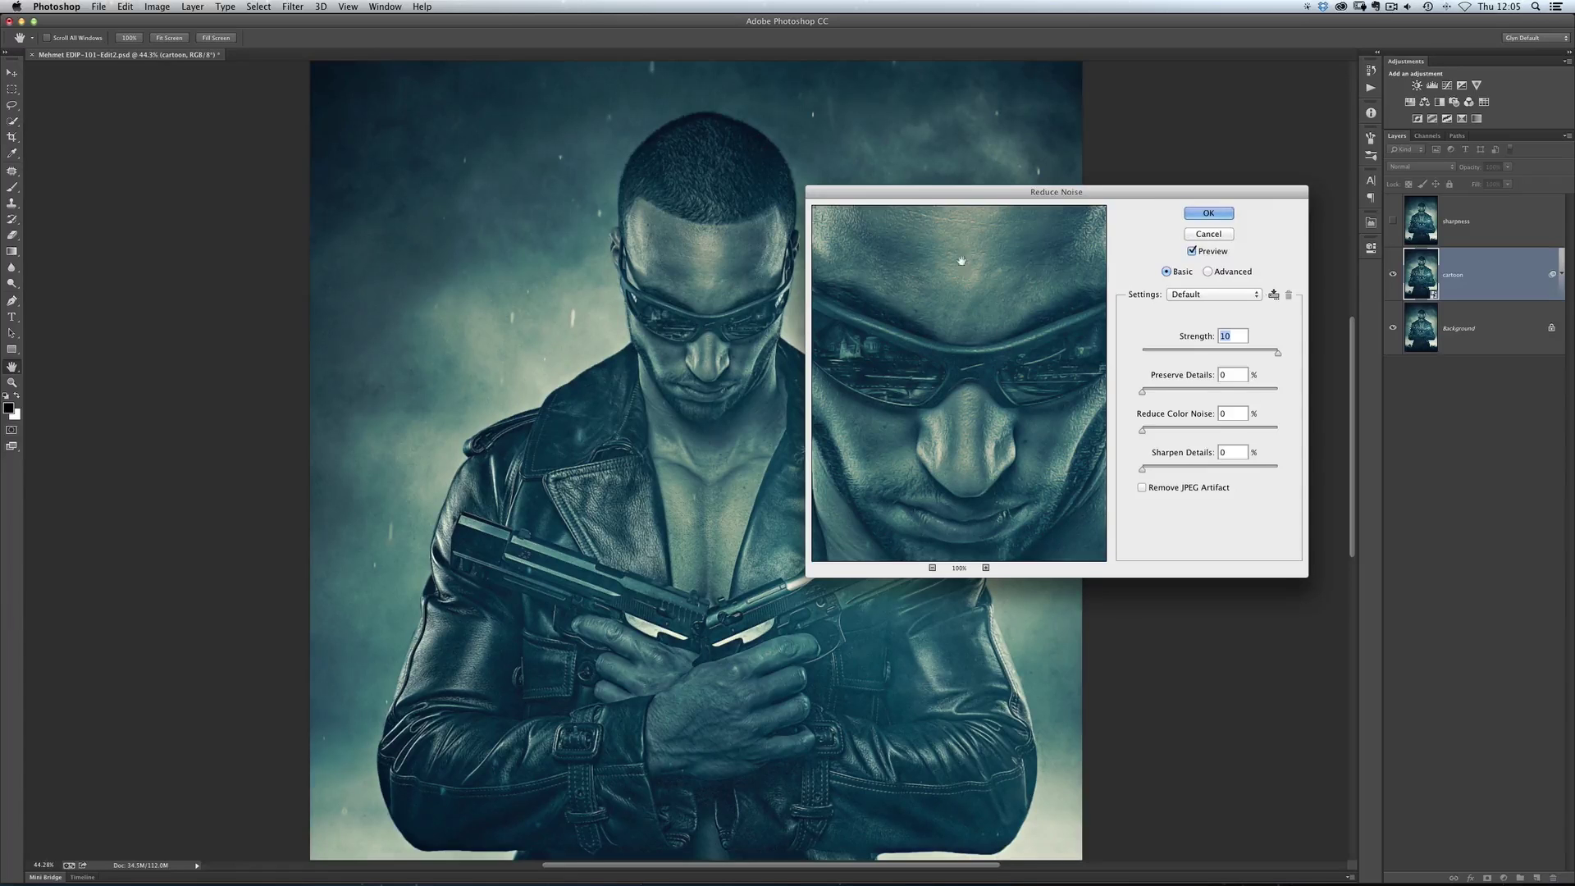
{"action": "left_click", "coordinate": [1208, 215]}
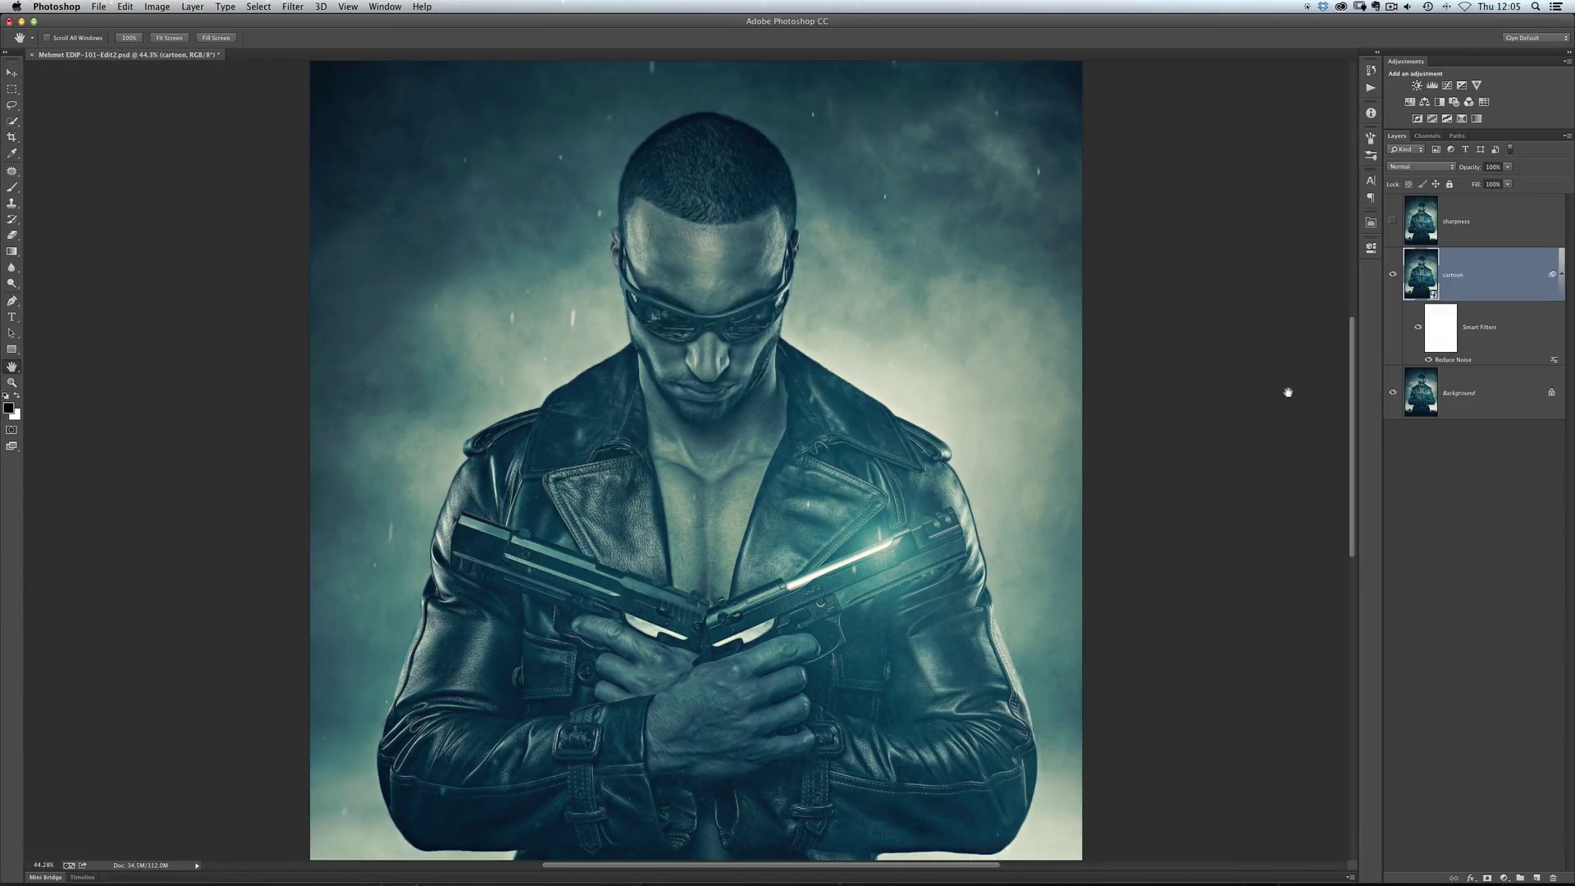
Add a second Reduce Noise smart filter to the cartoon layer with Strength 5
{"action": "left_click", "coordinate": [297, 8]}
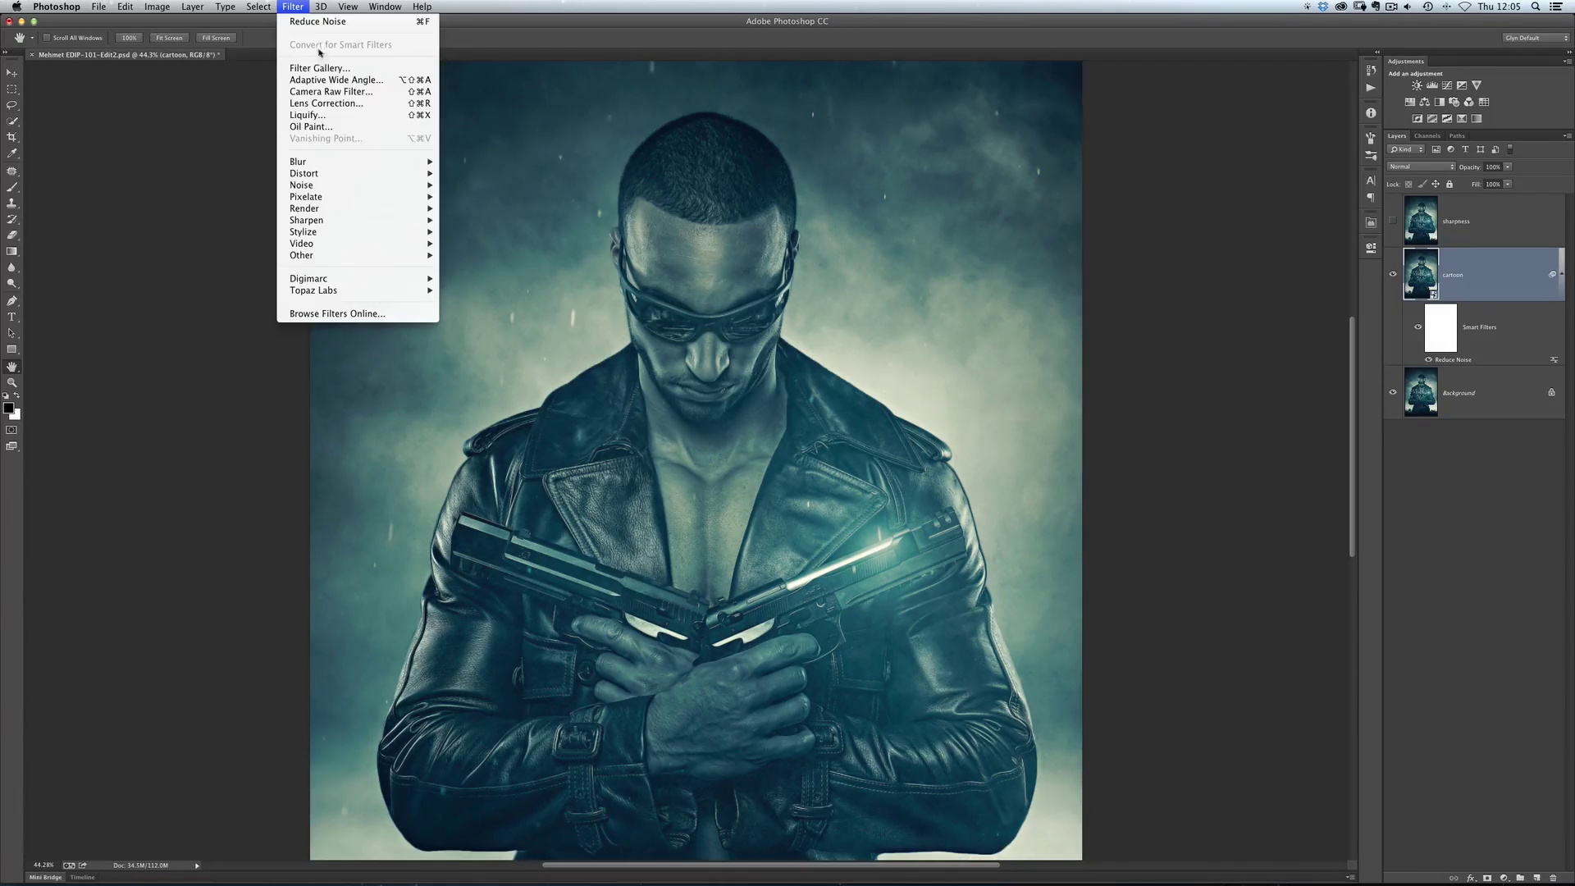
{"action": "mouse_move", "coordinate": [329, 191]}
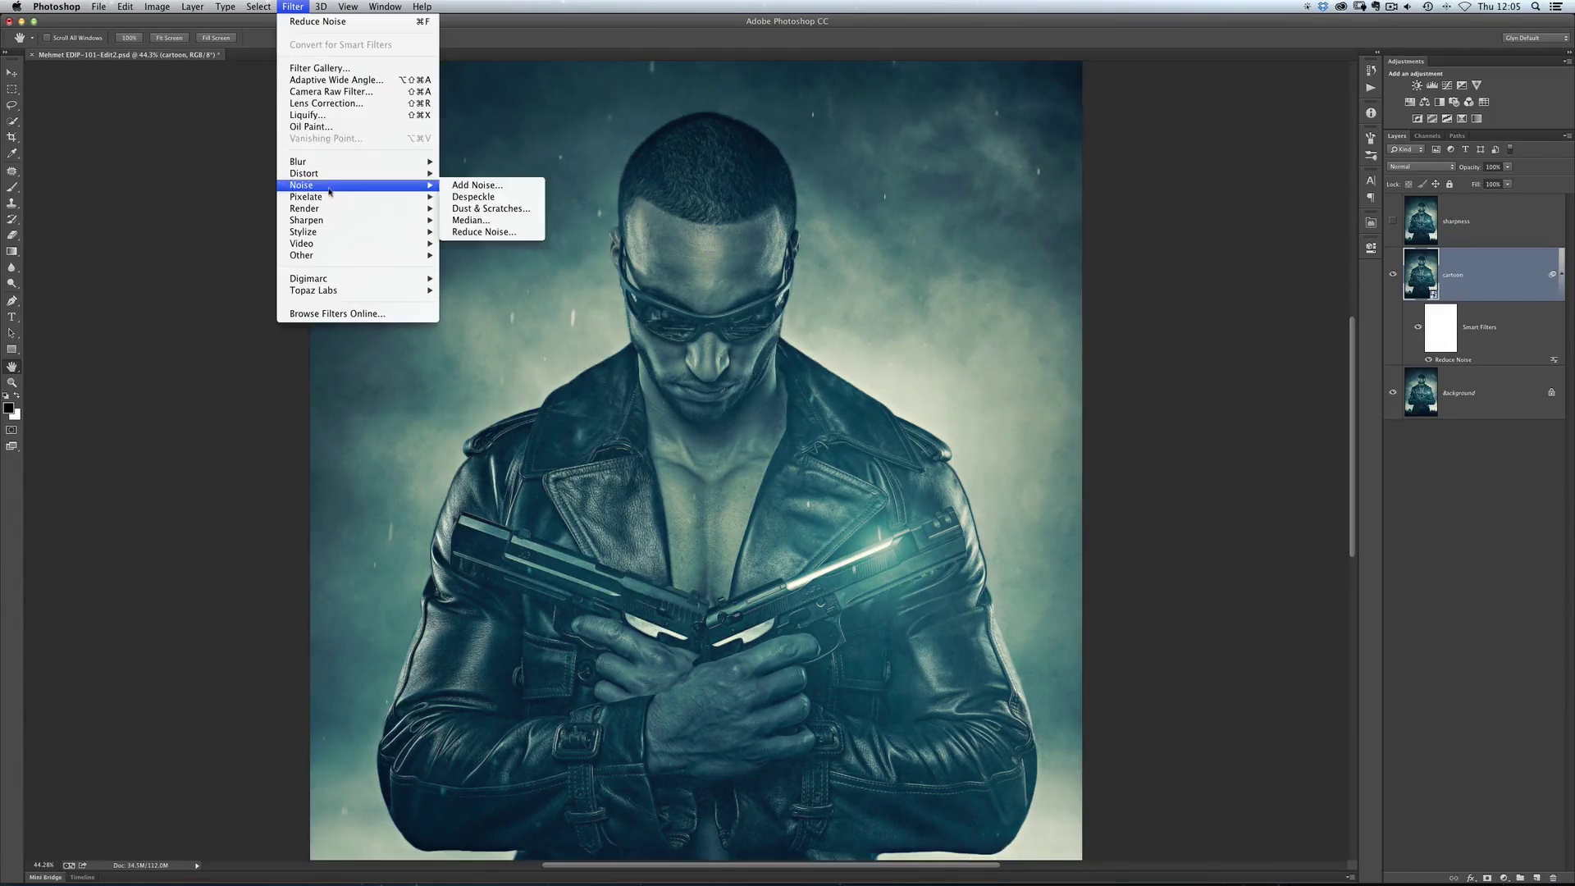
{"action": "left_click", "coordinate": [484, 233]}
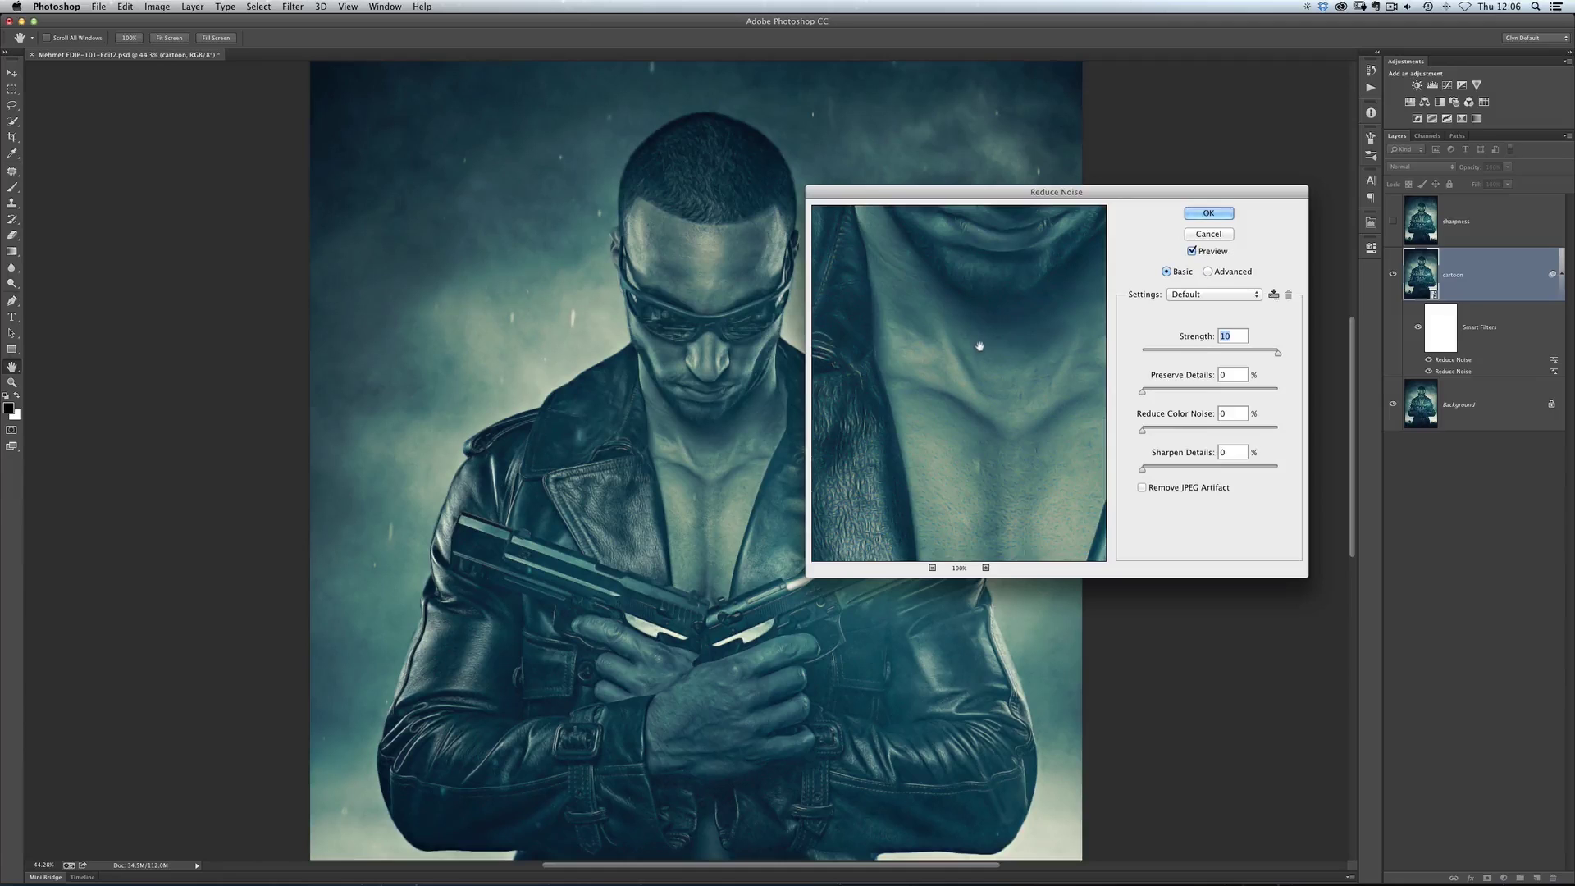
{"action": "left_click_drag", "start_coordinate": [997, 271], "coordinate": [989, 399]}
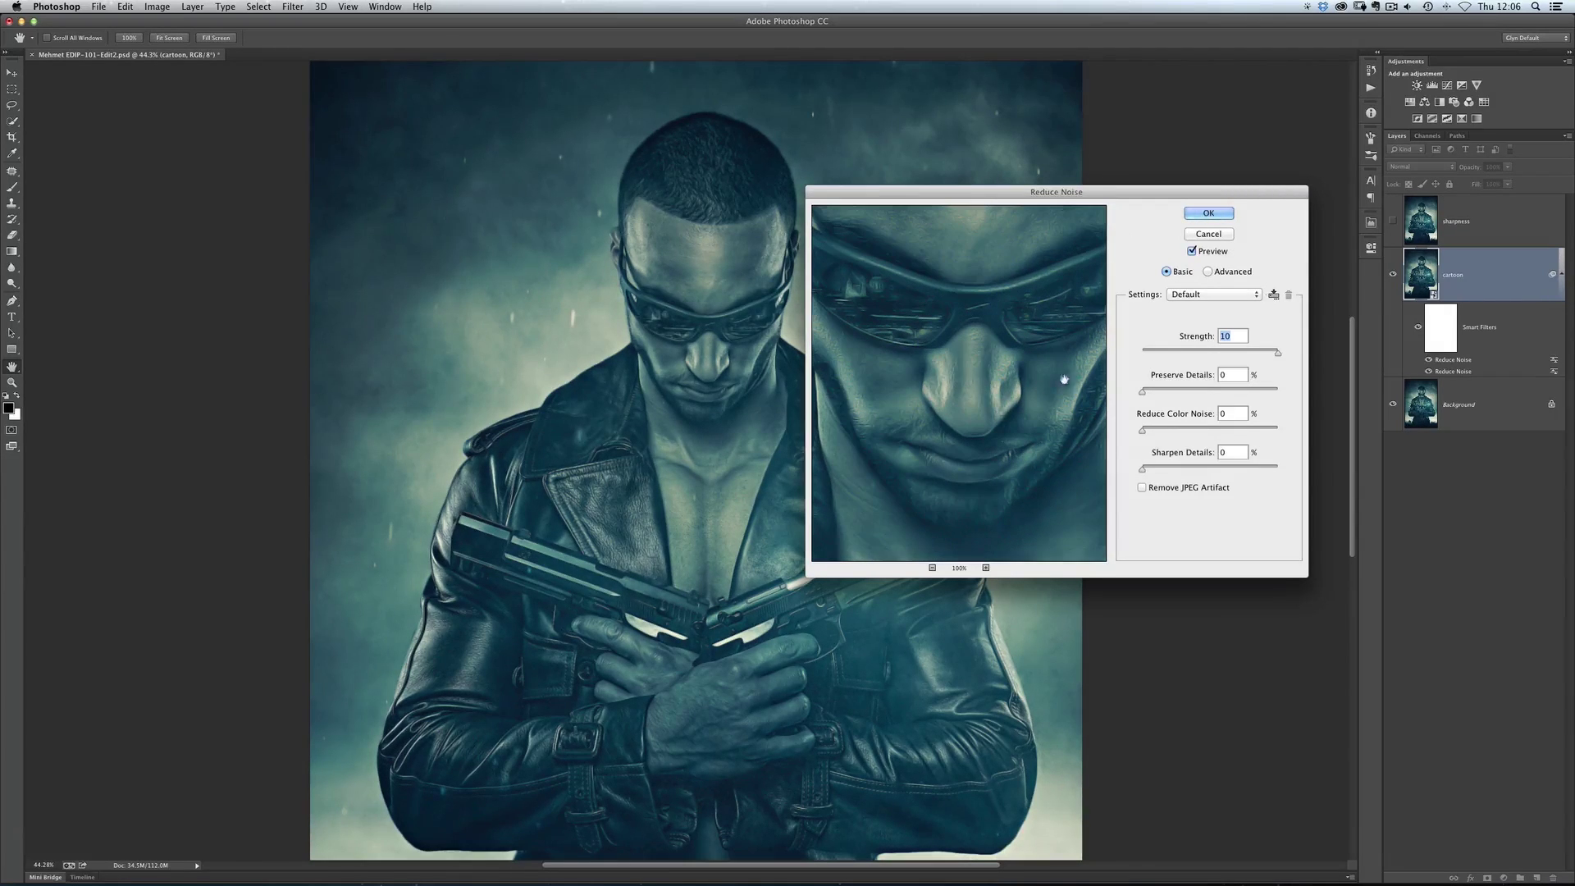
{"action": "left_click_drag", "start_coordinate": [1278, 353], "coordinate": [1204, 348]}
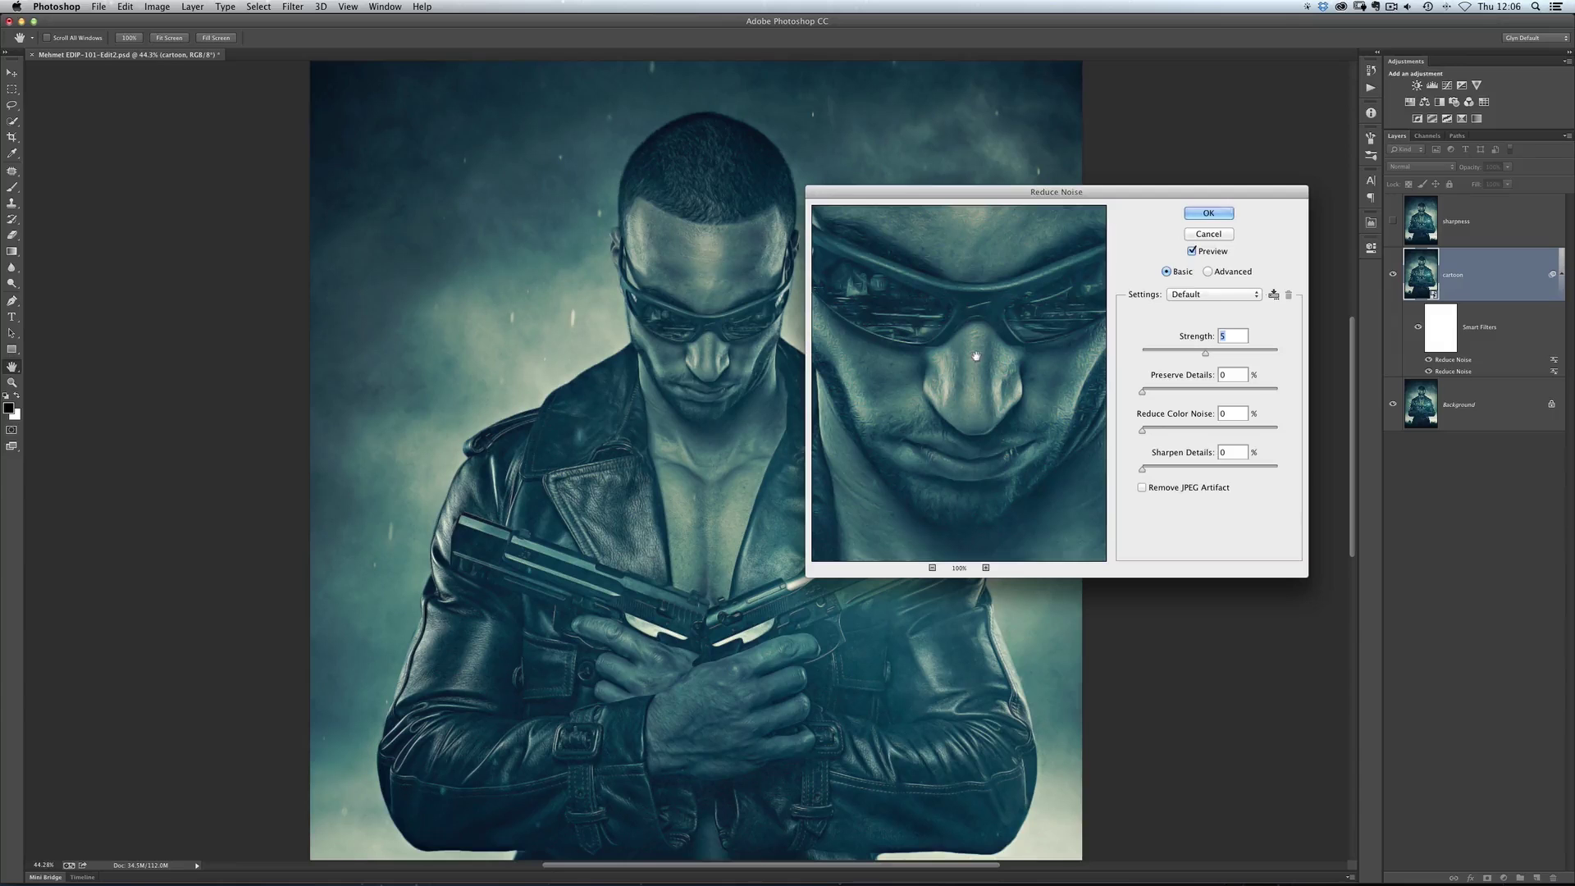
{"action": "left_click", "coordinate": [1207, 215]}
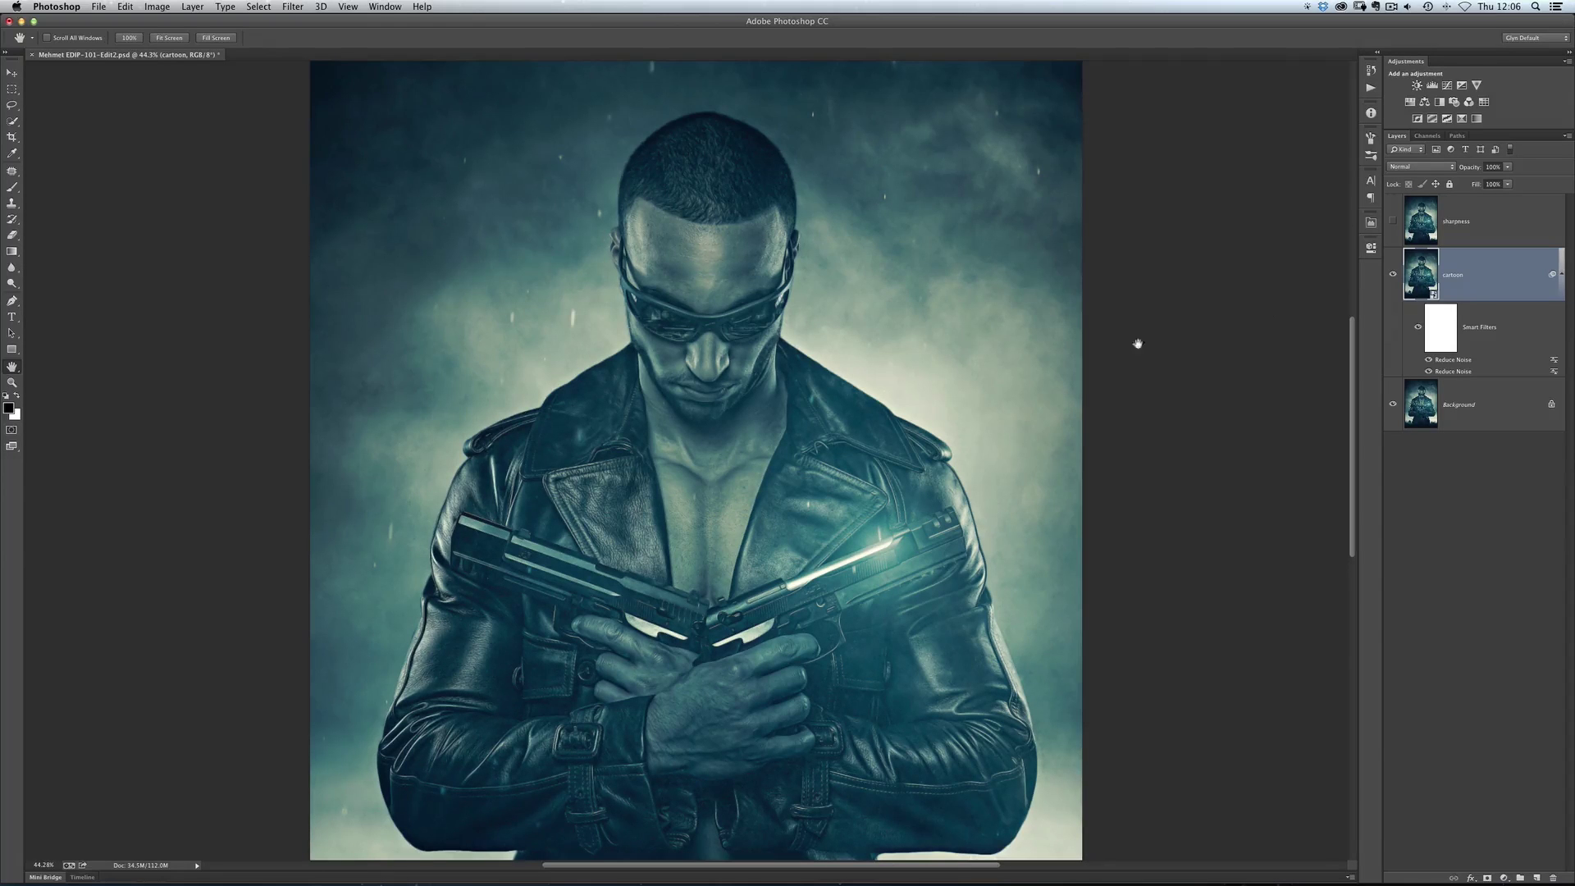
Examine the smoothing on the face, jacket and hands up close, comparing the image with and without the cartoon layer
{"action": "left_click", "coordinate": [735, 381]}
{"action": "left_click_drag", "start_coordinate": [735, 381], "coordinate": [953, 489]}
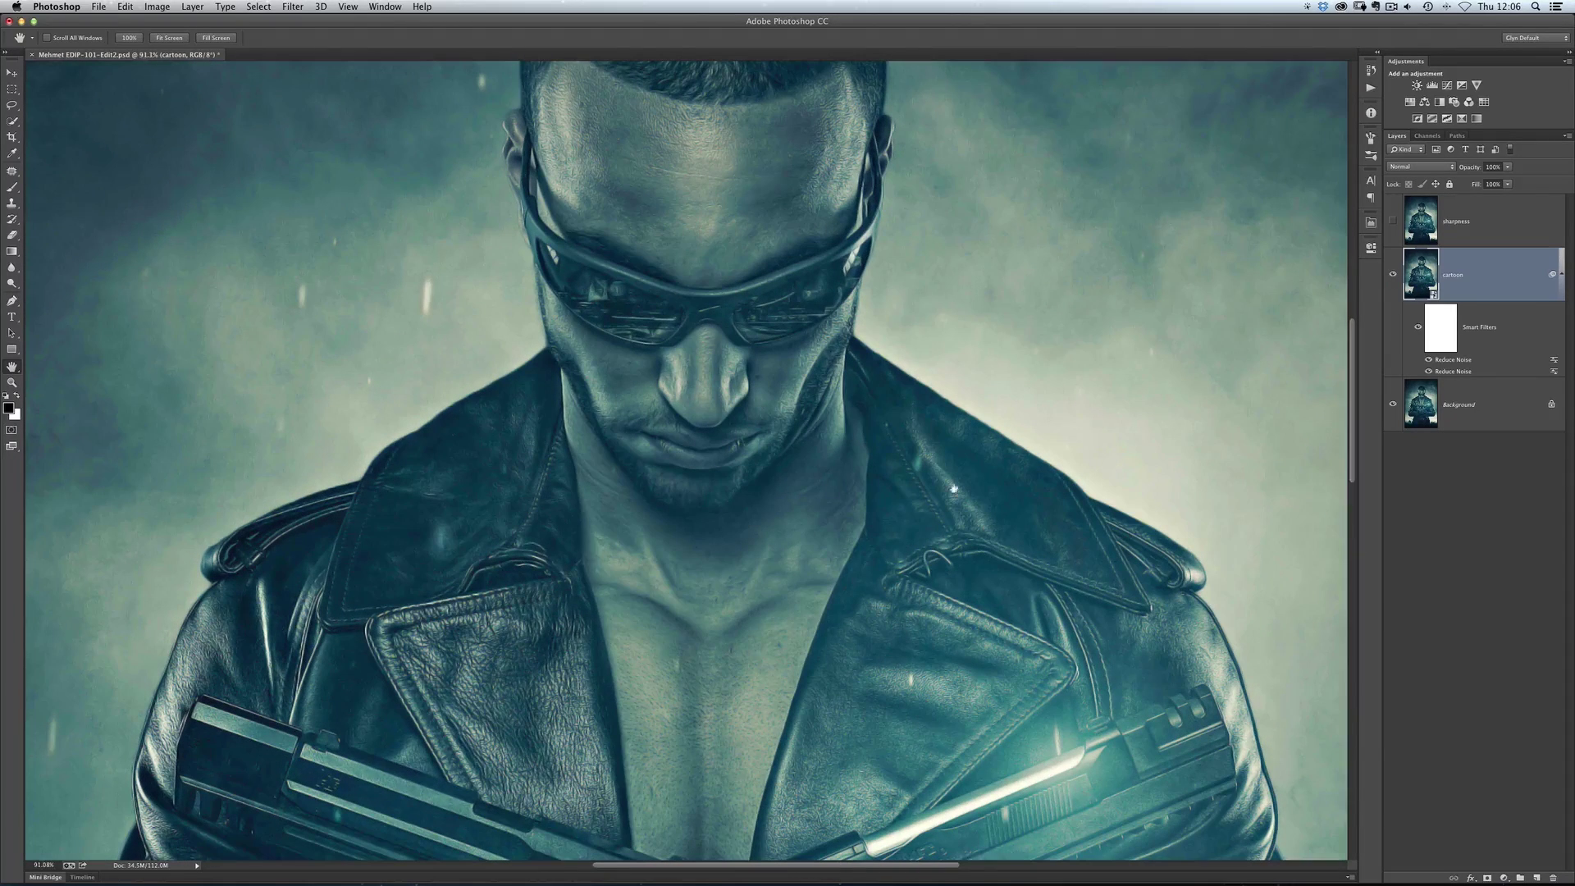
{"action": "scroll", "coordinate": [724, 327], "scroll_direction": "up", "scroll_amount": 2}
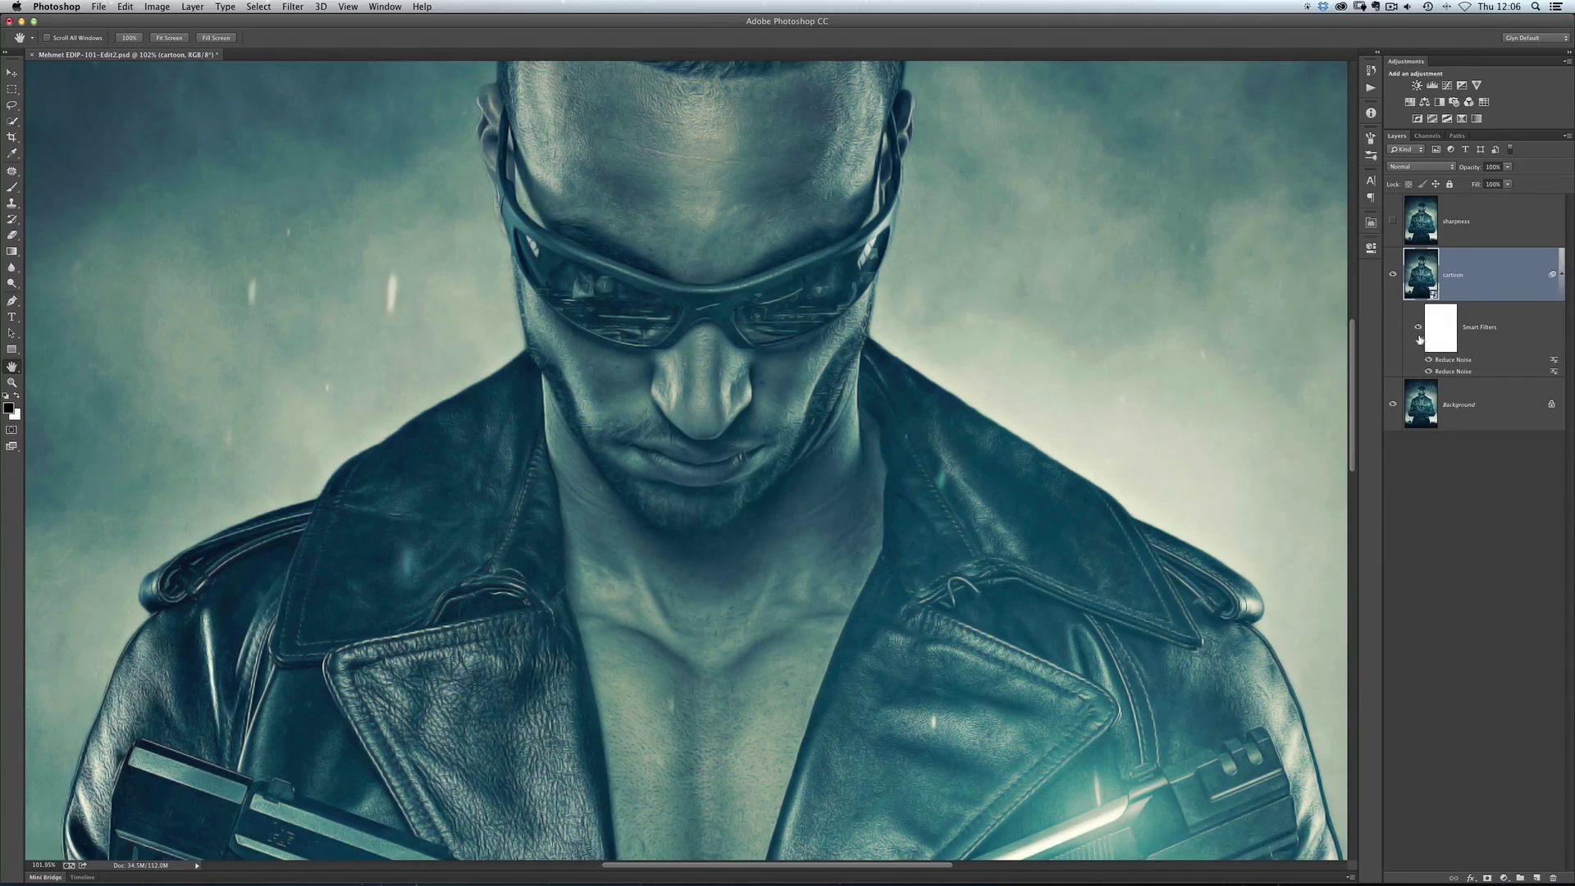
{"action": "left_click", "coordinate": [1393, 277]}
{"action": "left_click_drag", "start_coordinate": [556, 607], "coordinate": [640, 461]}
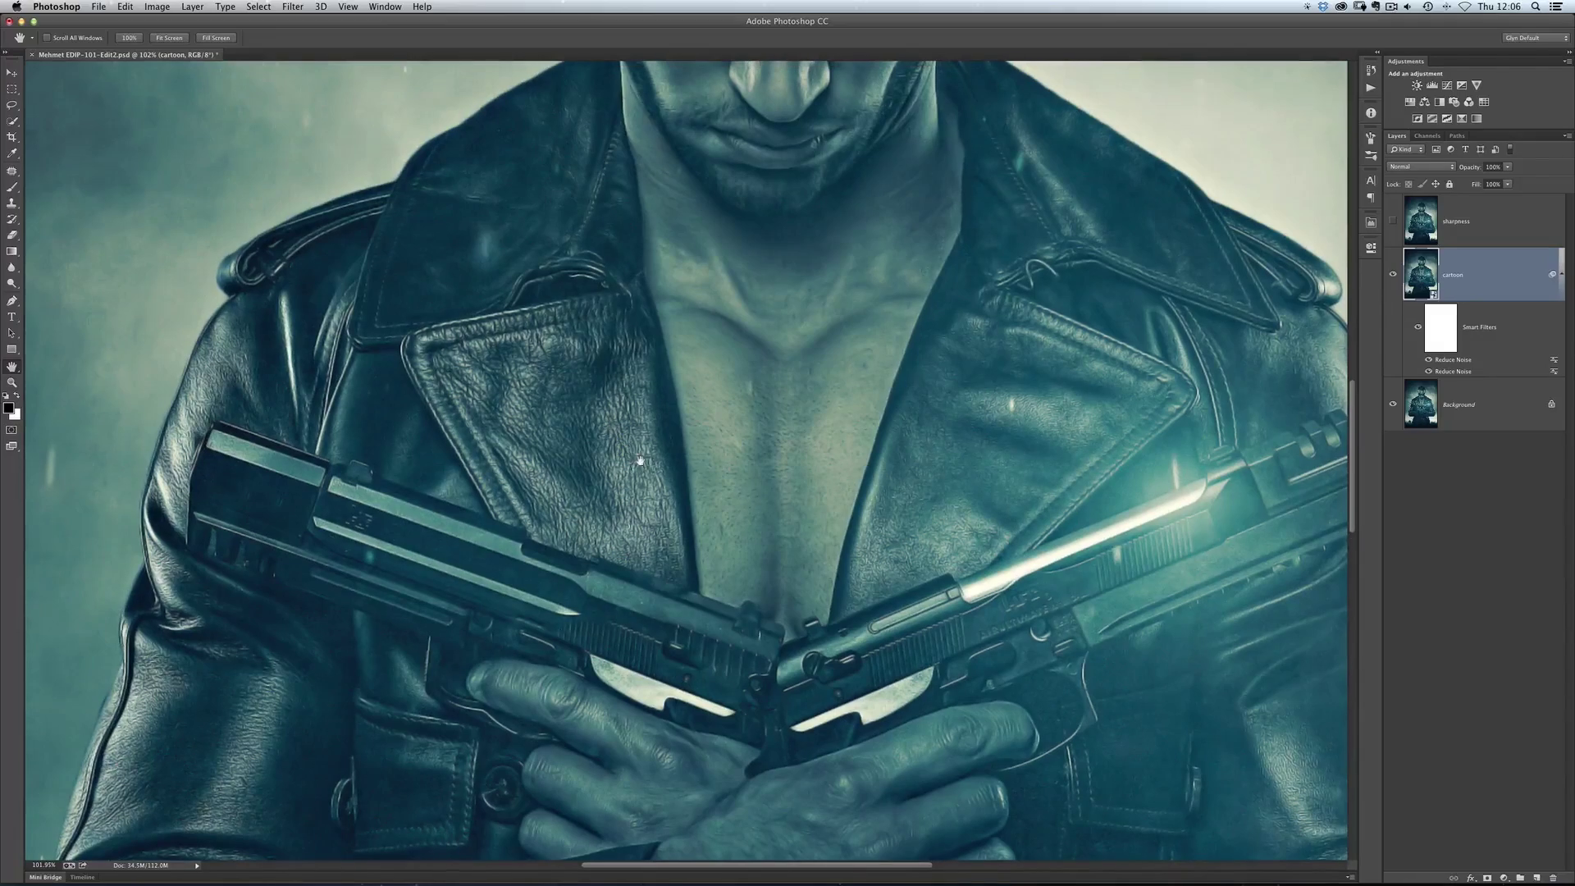
{"action": "left_click", "coordinate": [1392, 275]}
{"action": "left_click", "coordinate": [1392, 276]}
{"action": "left_click_drag", "start_coordinate": [872, 242], "coordinate": [855, 632]}
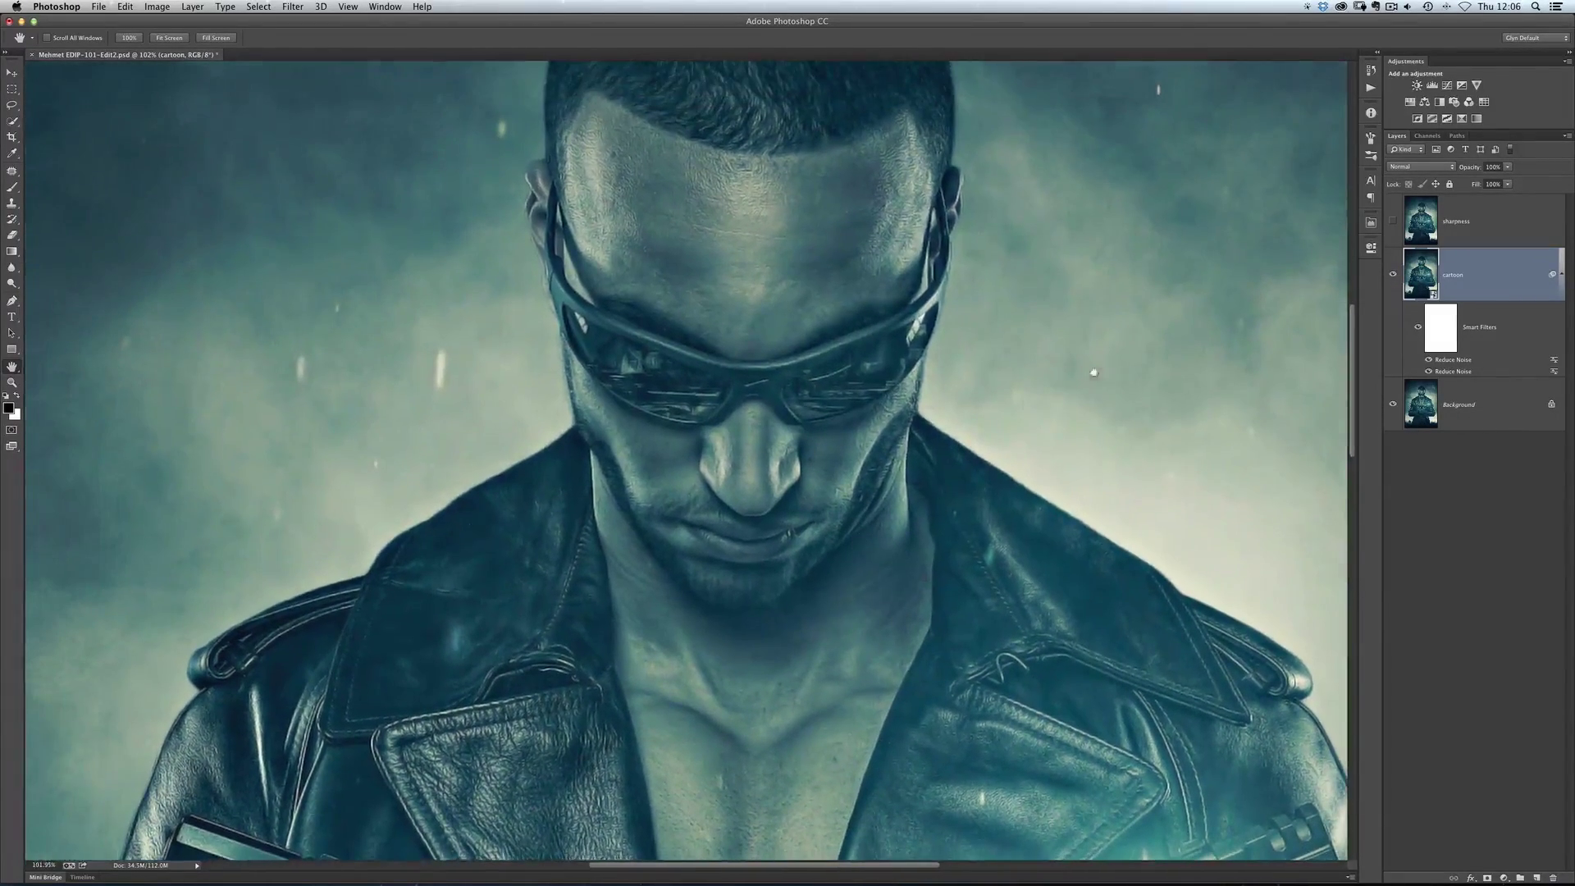
Show the sharpness layer and turn it into an Overlay-blended High Pass layer with a 1.0 pixel radius
{"action": "left_click", "coordinate": [1423, 228]}
{"action": "left_click", "coordinate": [1392, 222]}
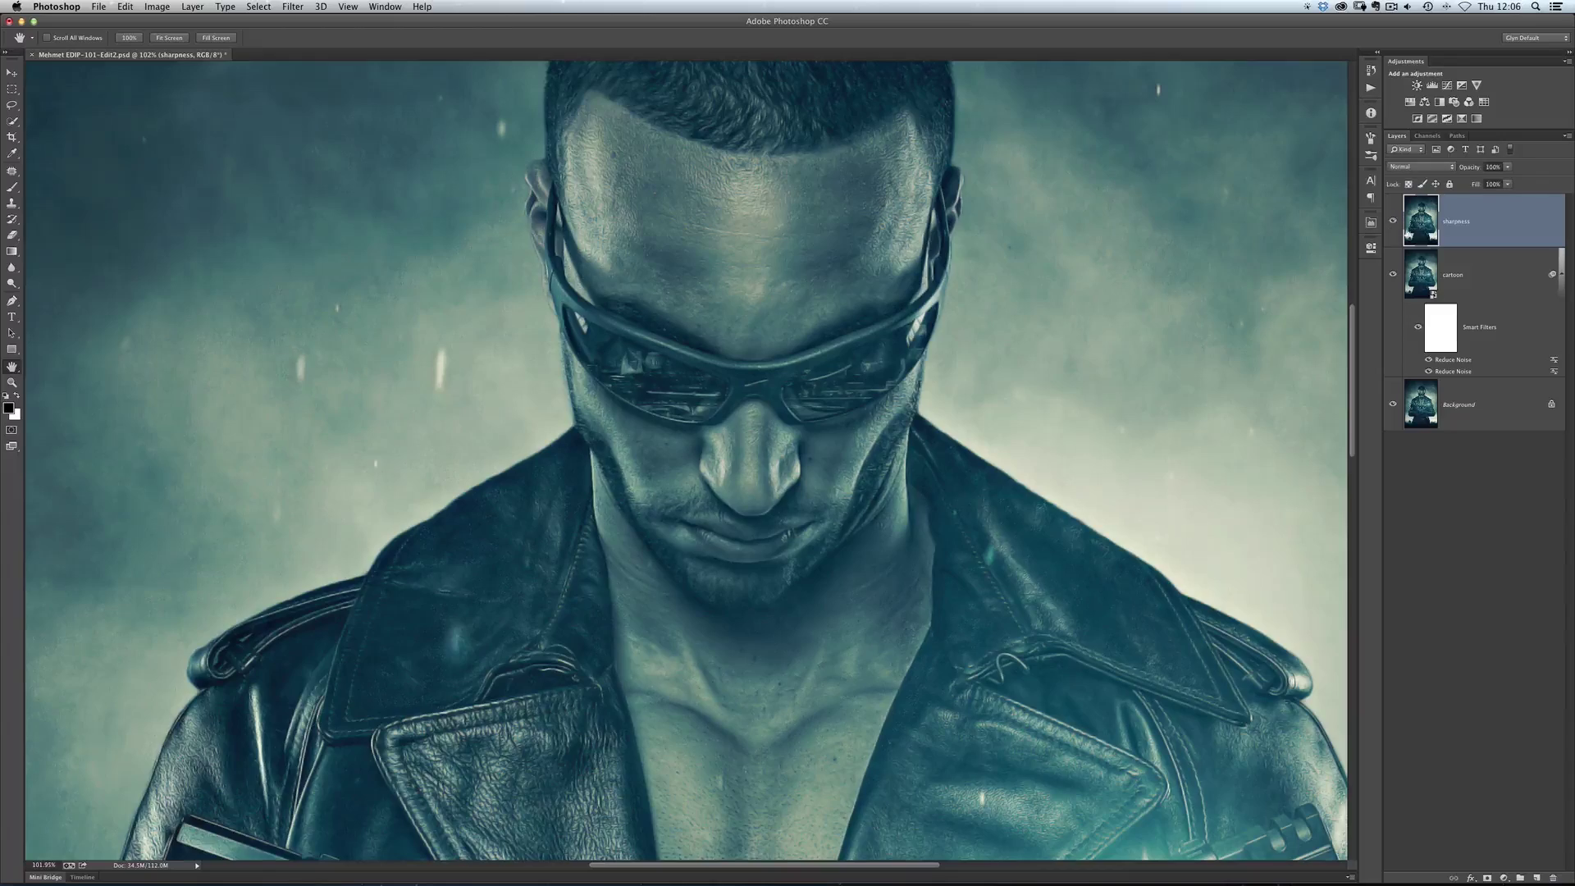
{"action": "left_click", "coordinate": [300, 8]}
{"action": "mouse_move", "coordinate": [301, 255]}
{"action": "left_click", "coordinate": [477, 269]}
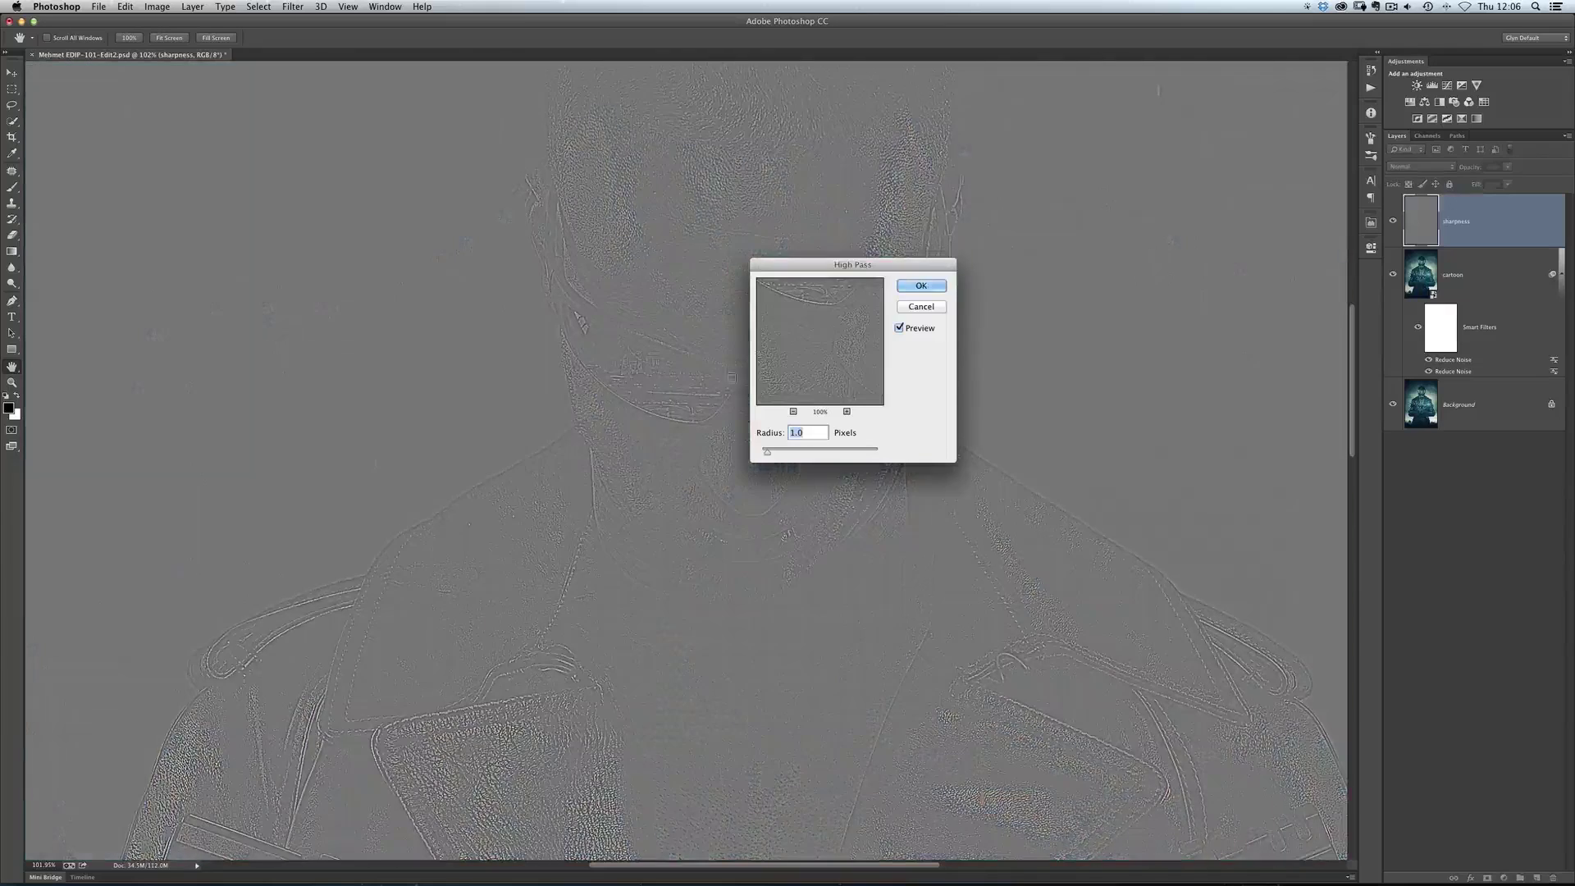
{"action": "left_click_drag", "start_coordinate": [852, 264], "coordinate": [1179, 219]}
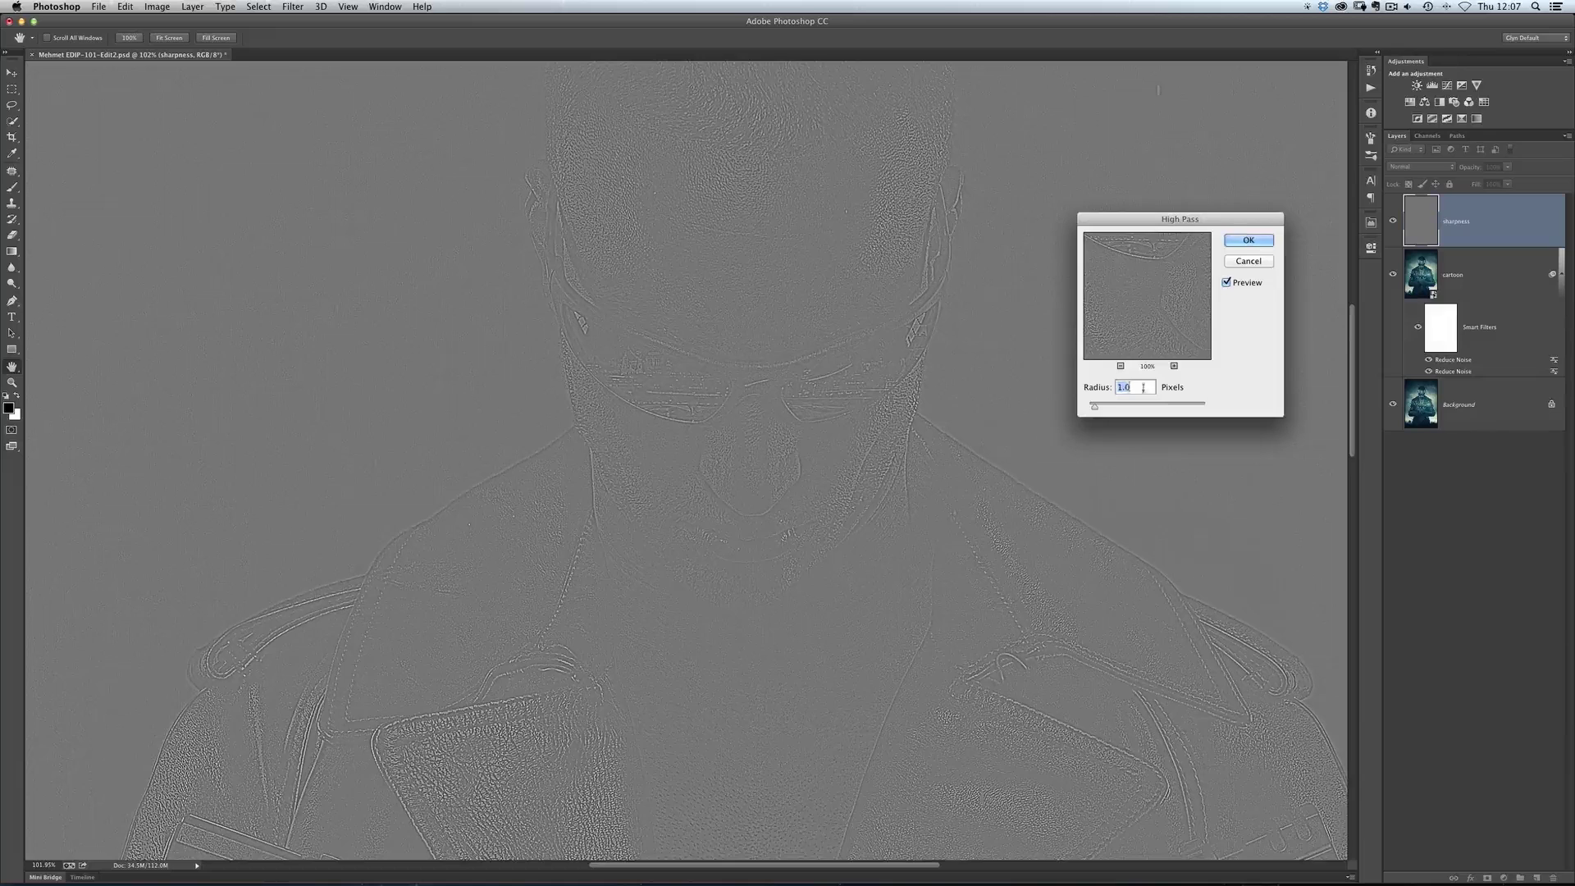
{"action": "left_click", "coordinate": [1243, 241]}
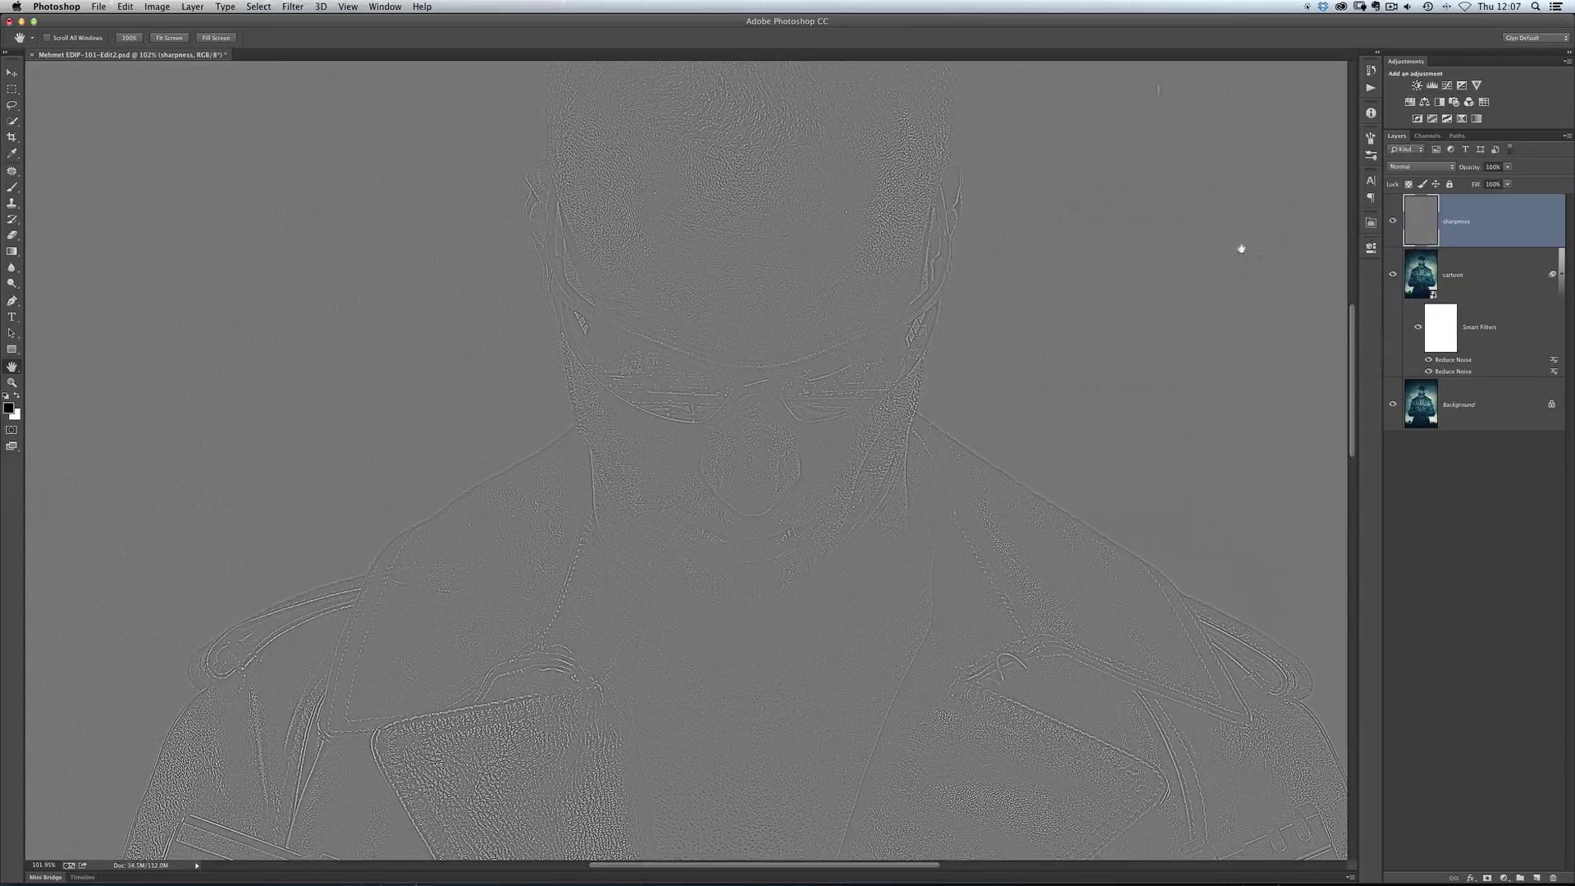
{"action": "left_click", "coordinate": [1416, 169]}
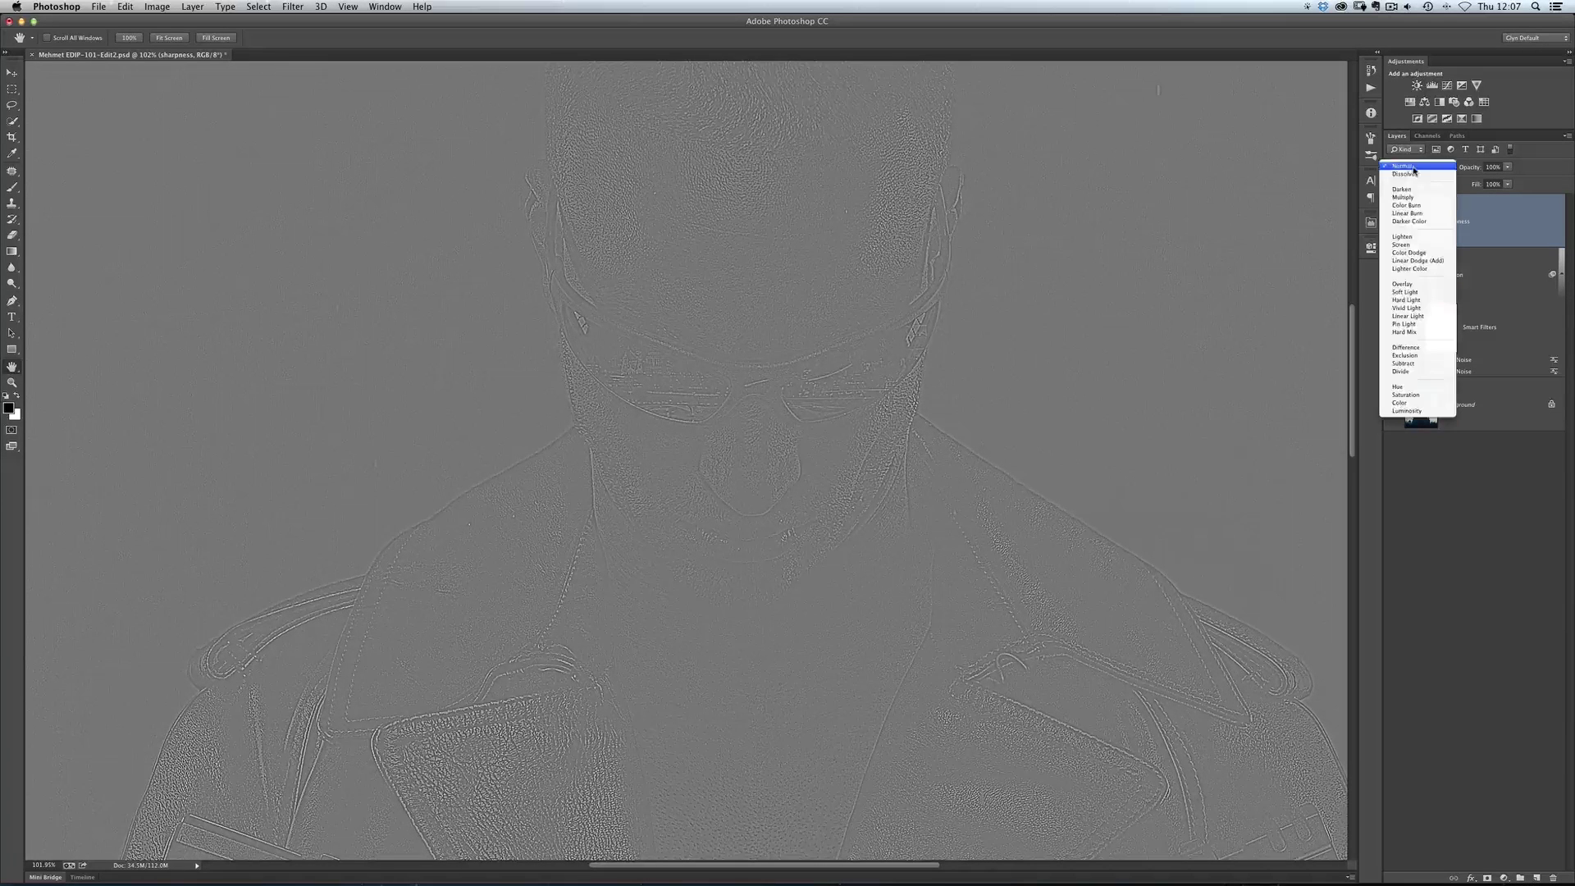
{"action": "left_click", "coordinate": [1399, 285]}
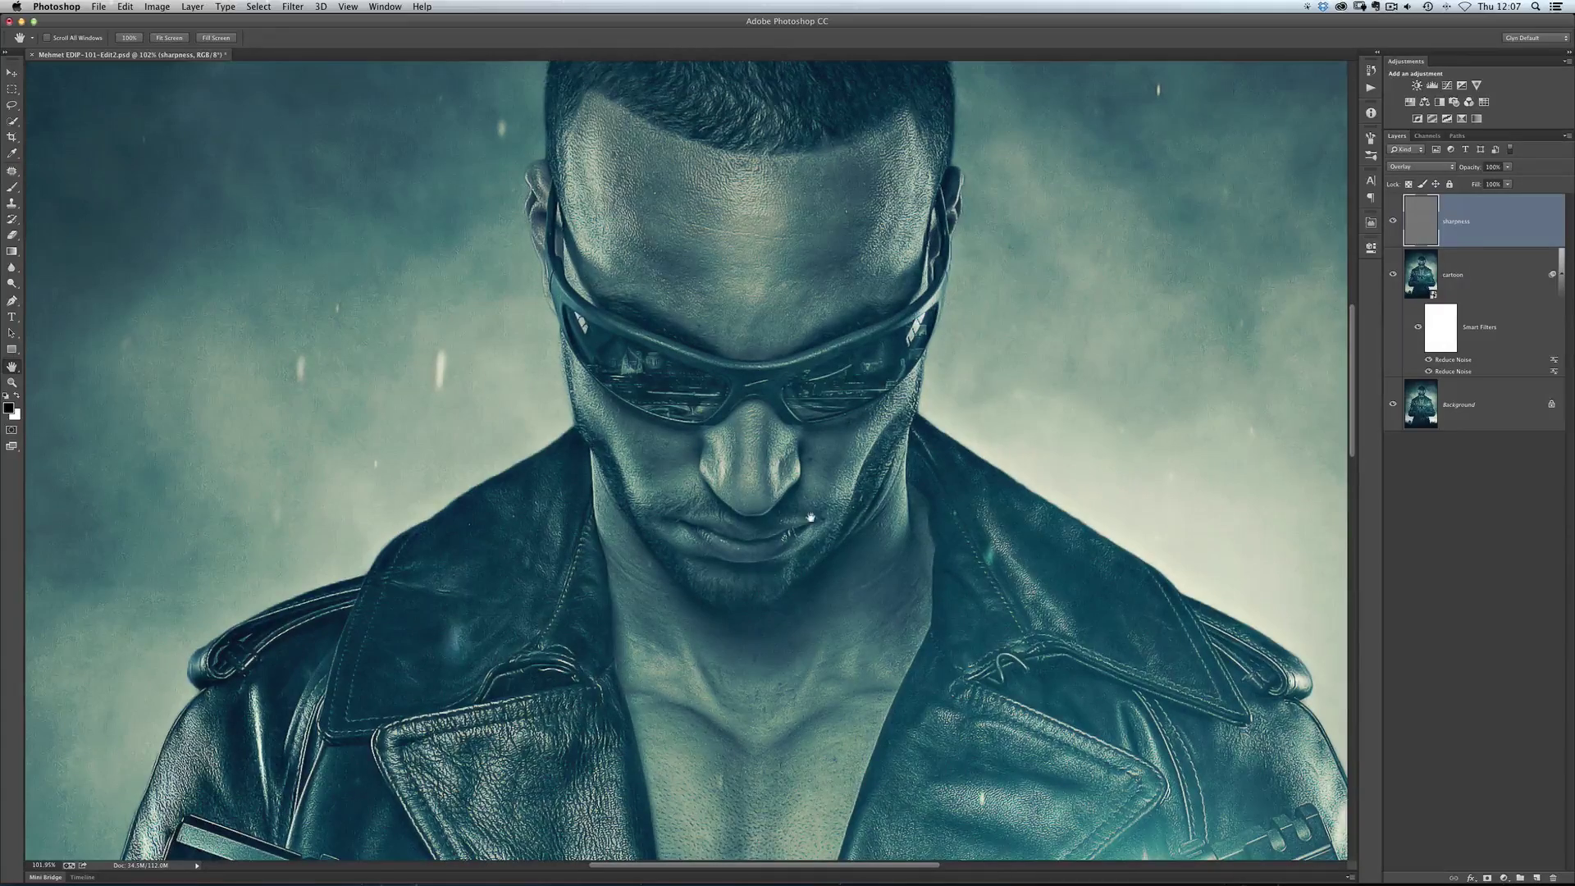
Compare the jacket, guns and face with the sharpness layer on and off to judge the sharpening
{"action": "left_click_drag", "start_coordinate": [702, 716], "coordinate": [696, 330]}
{"action": "left_click", "coordinate": [1393, 221]}
{"action": "left_click", "coordinate": [1393, 222]}
{"action": "left_click_drag", "start_coordinate": [1026, 480], "coordinate": [960, 378]}
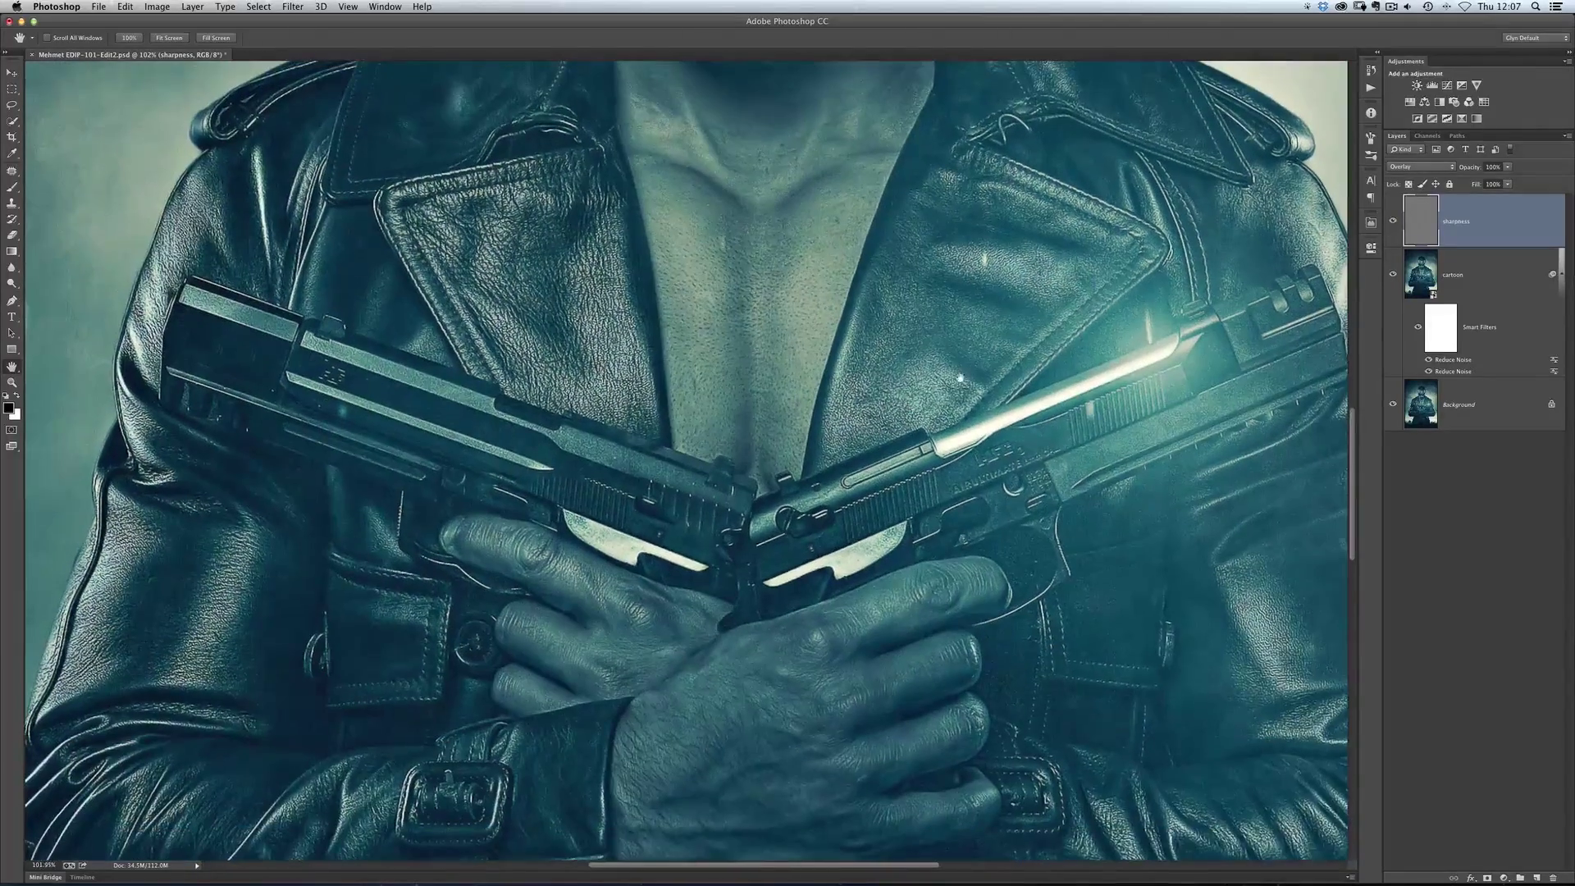
{"action": "left_click", "coordinate": [1393, 223]}
{"action": "left_click", "coordinate": [1394, 223]}
{"action": "left_click", "coordinate": [1394, 223]}
{"action": "left_click", "coordinate": [1393, 223]}
{"action": "left_click", "coordinate": [1393, 223]}
{"action": "left_click_drag", "start_coordinate": [862, 155], "coordinate": [763, 427]}
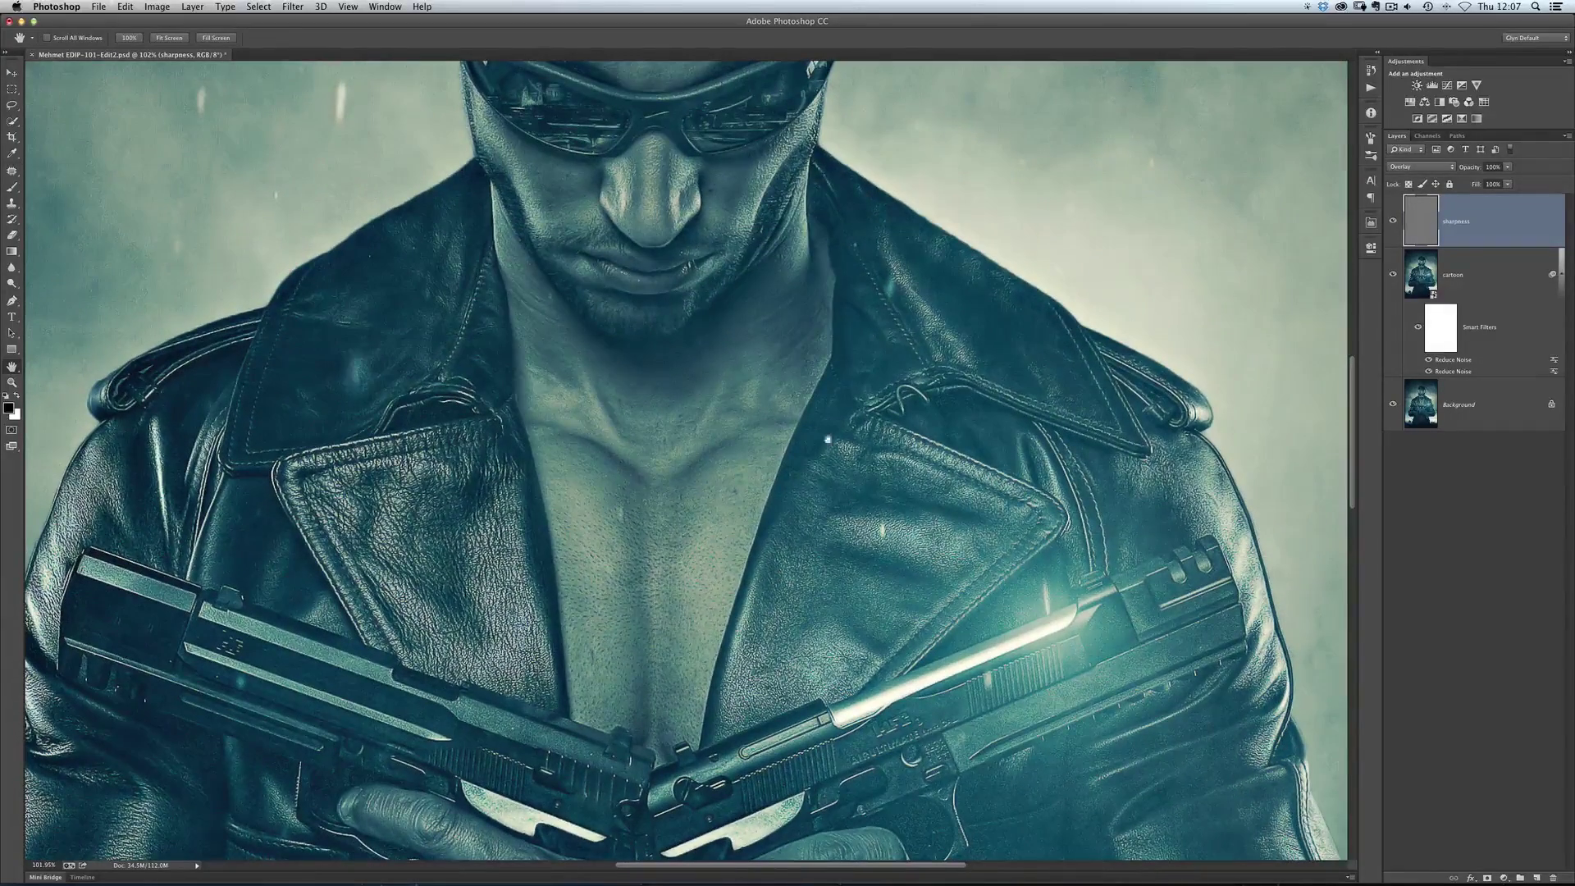
{"action": "left_click_drag", "start_coordinate": [797, 324], "coordinate": [864, 494]}
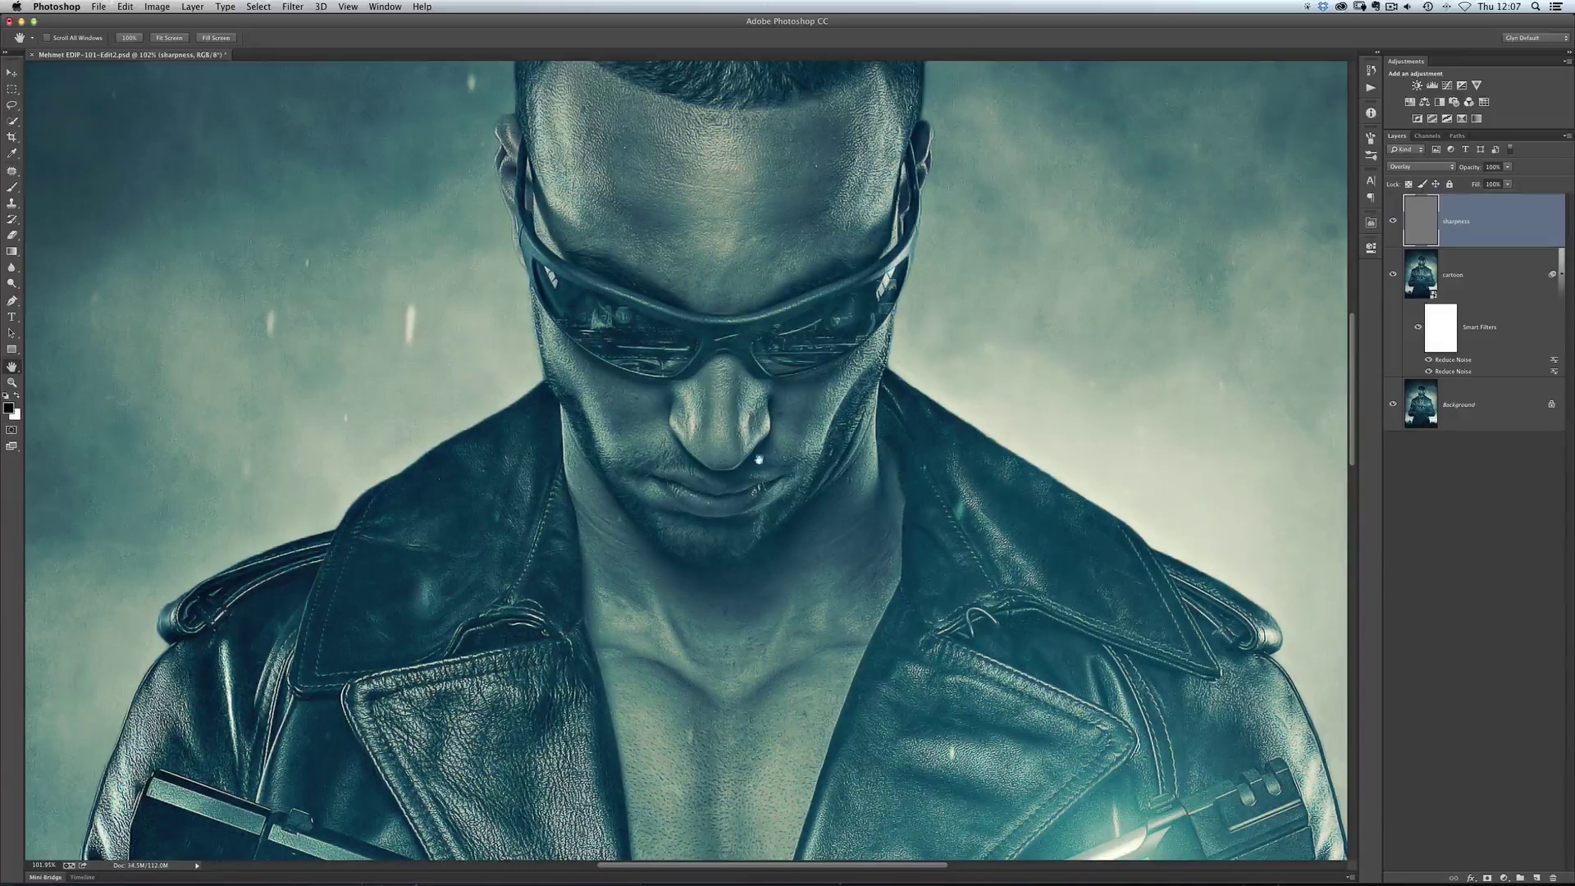
Group the sharpness and cartoon layers into a group named Cartoon Look, and compare the image with and without it
{"action": "key", "text": "super+0"}
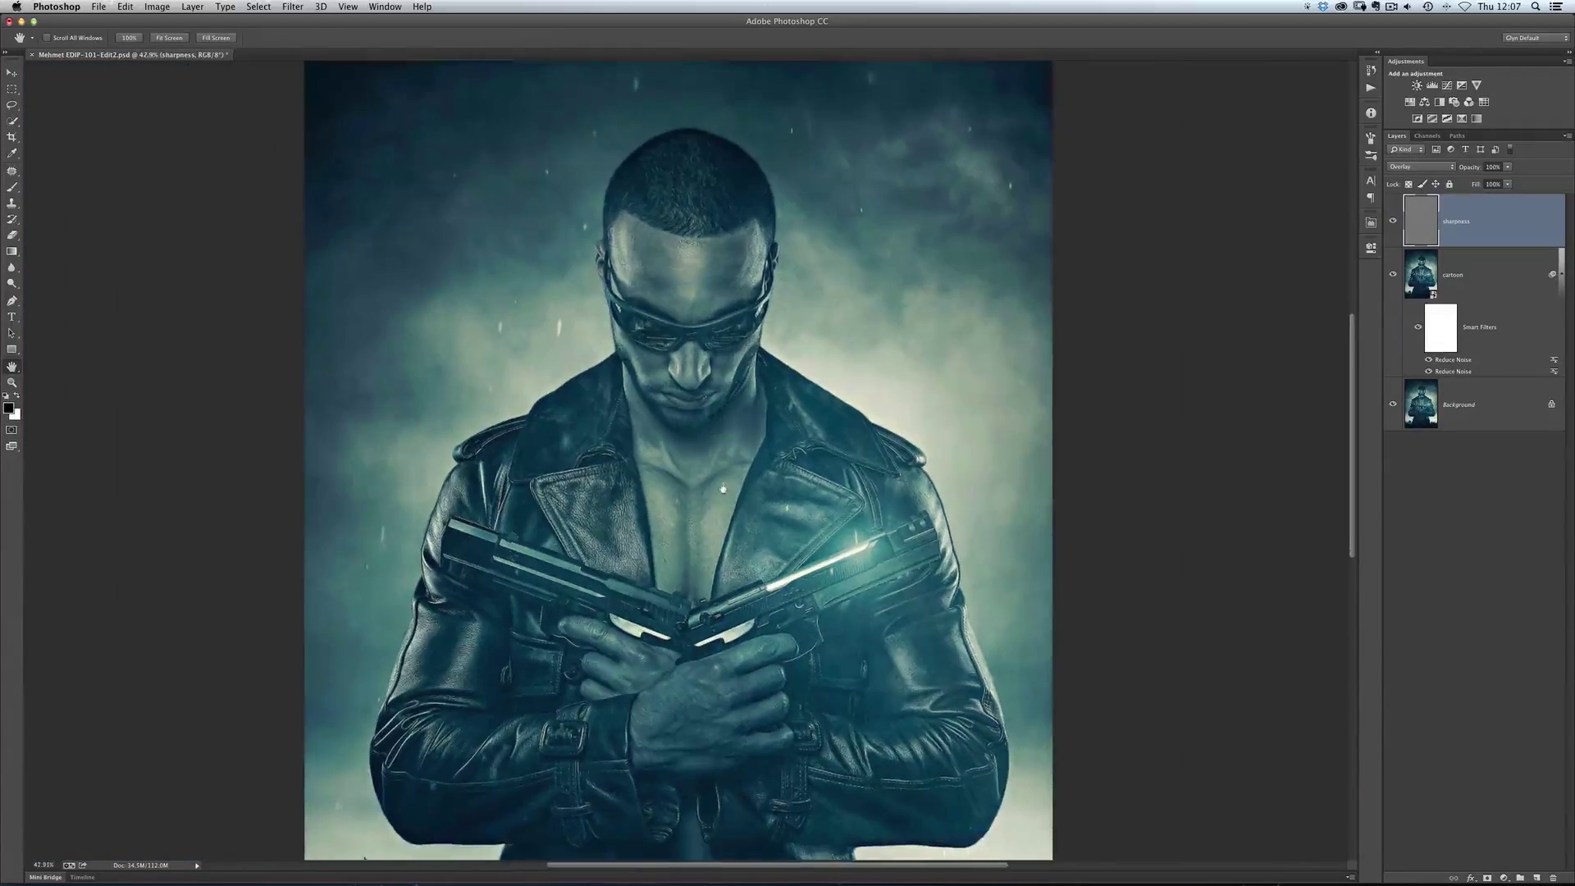
{"action": "left_click_drag", "start_coordinate": [722, 490], "coordinate": [715, 430]}
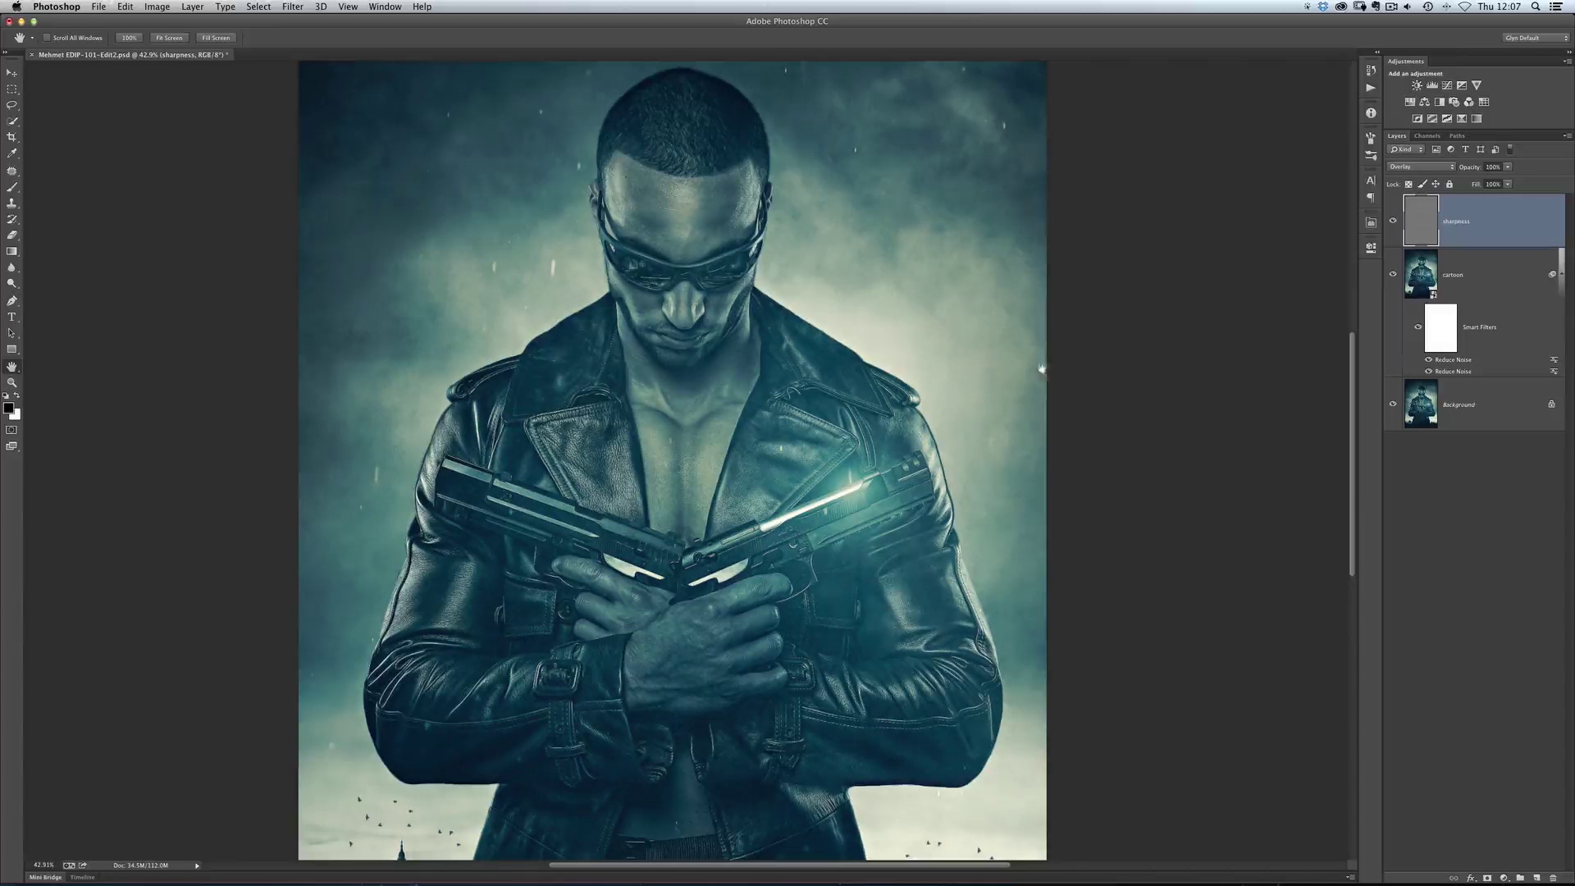
{"action": "left_click", "coordinate": [1504, 276], "text": "shift"}
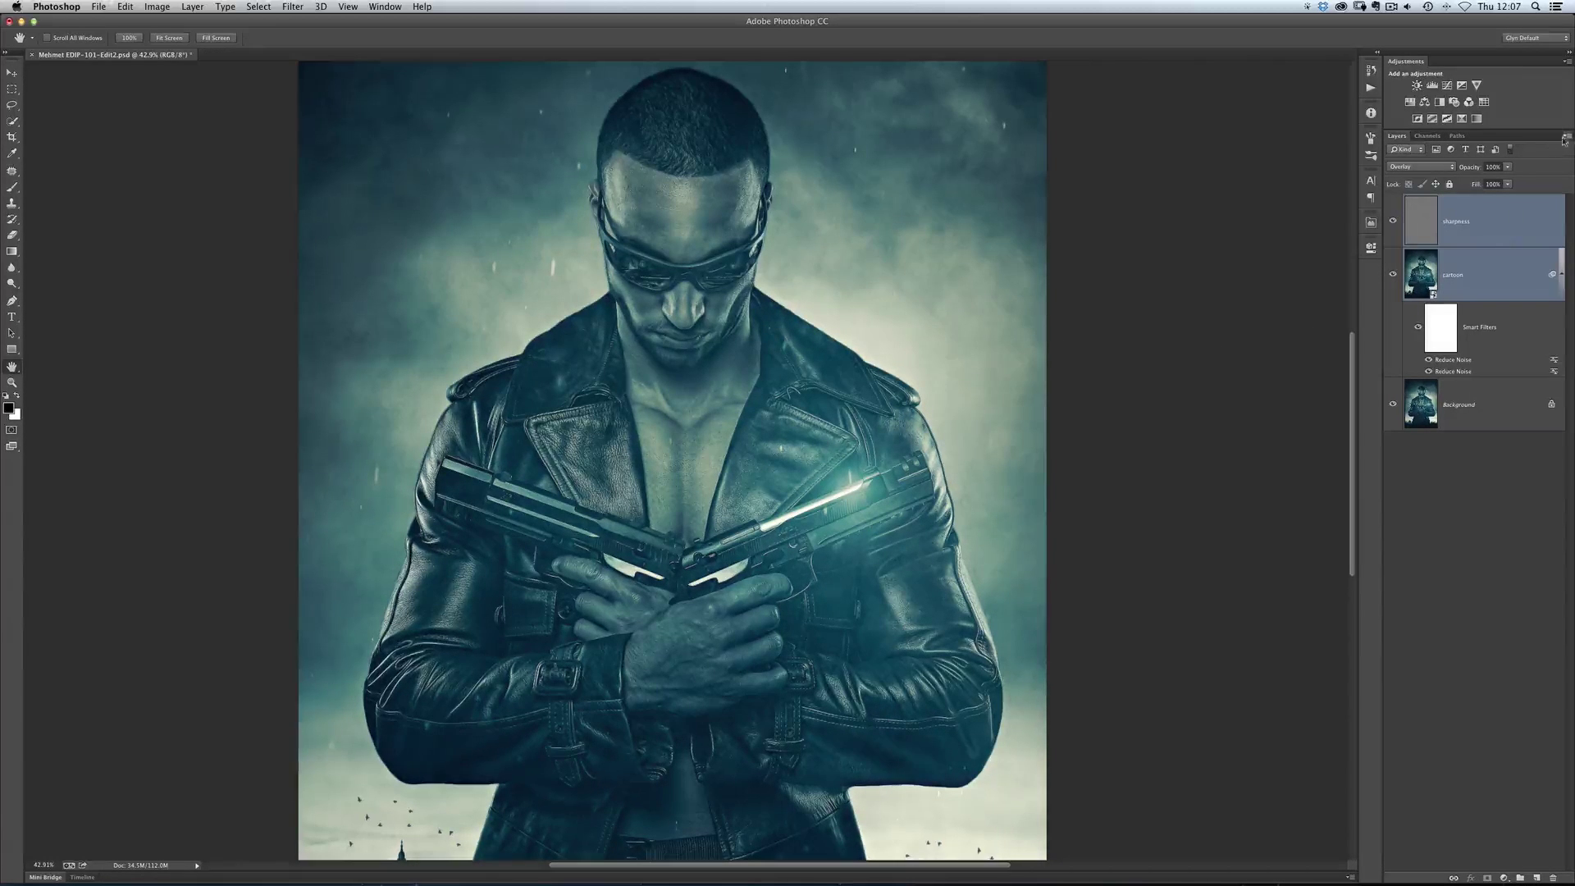
{"action": "left_click", "coordinate": [1563, 139]}
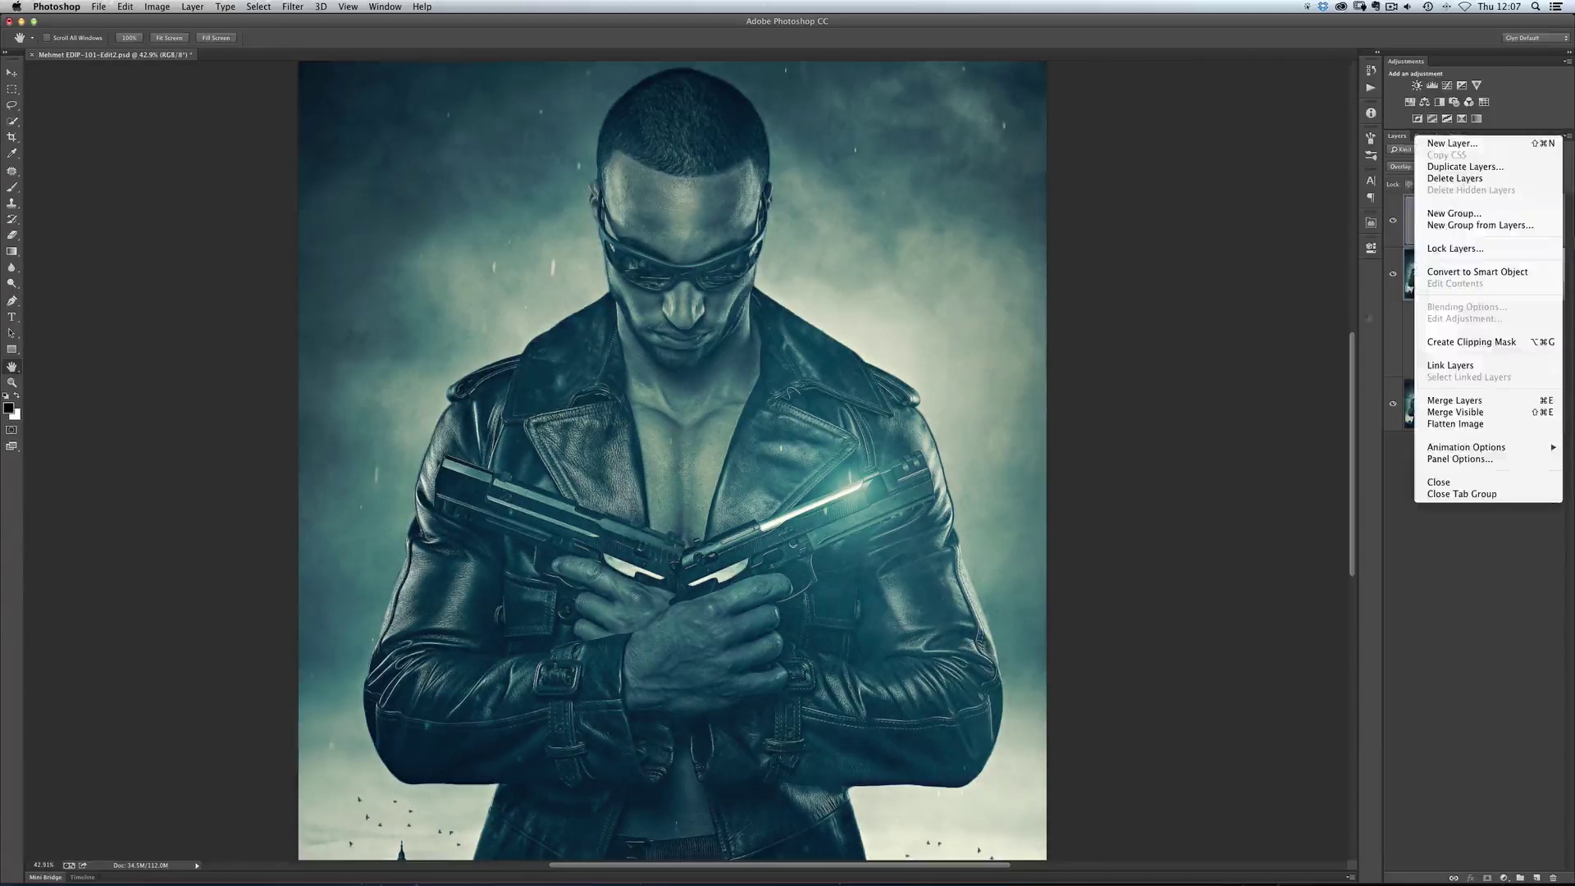
{"action": "left_click", "coordinate": [1473, 225]}
{"action": "type", "text": "Cartoon Look"}
{"action": "key", "text": "Return"}
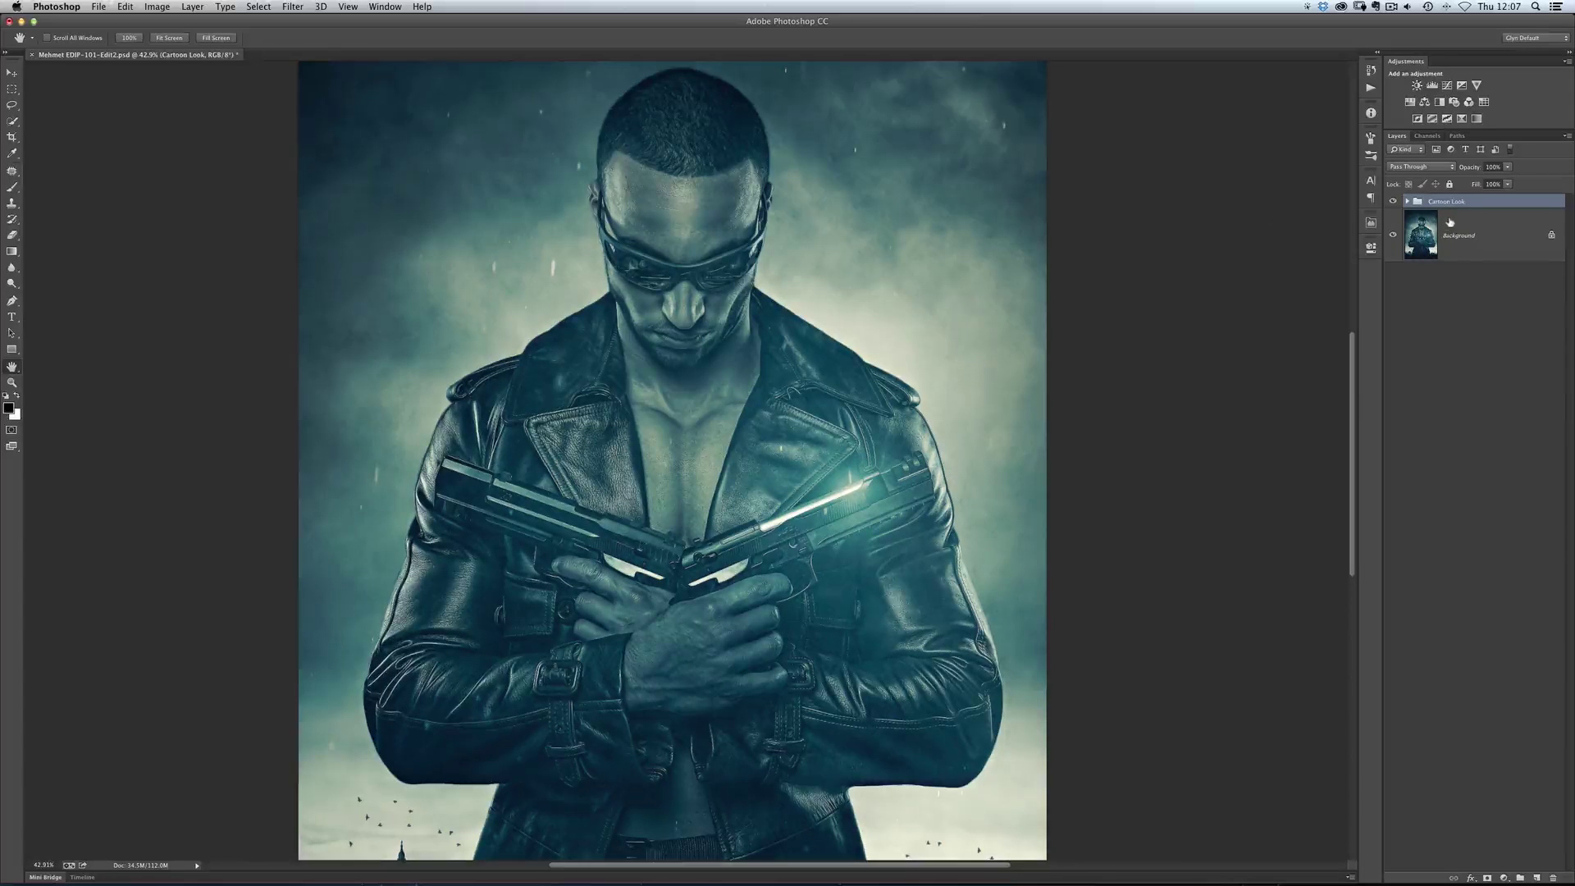
{"action": "left_click", "coordinate": [1392, 202]}
{"action": "left_click", "coordinate": [1393, 203]}
Stamp all visible layers into a new top layer and set up an Unsharp Mask on it with Amount 25% and Radius 25 pixels
{"action": "key", "text": "alt+shift+super+e"}
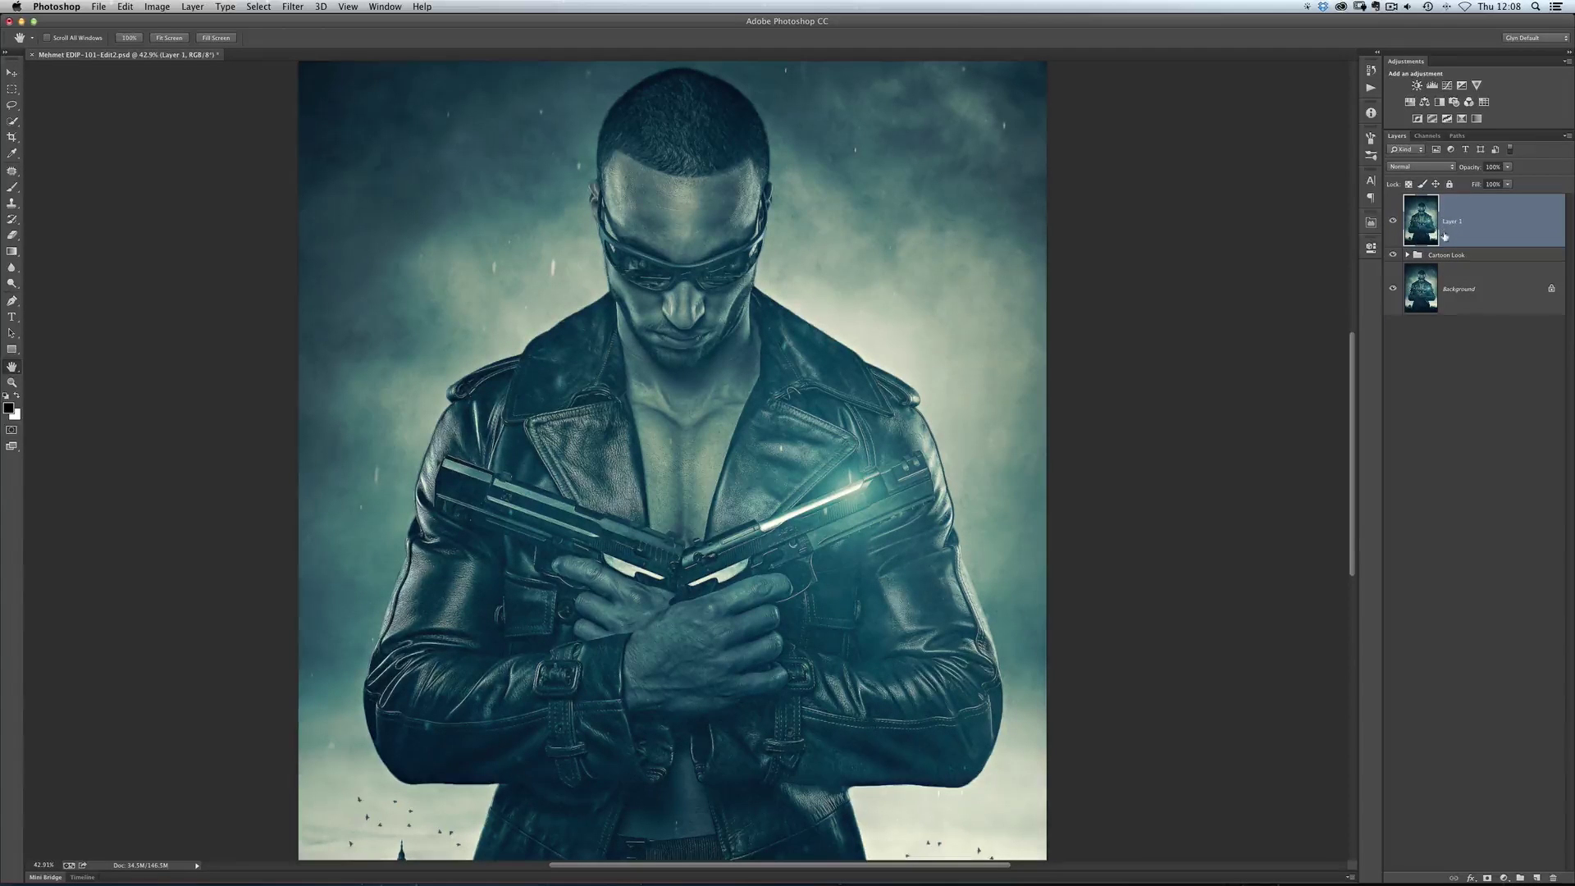
{"action": "left_click", "coordinate": [293, 7]}
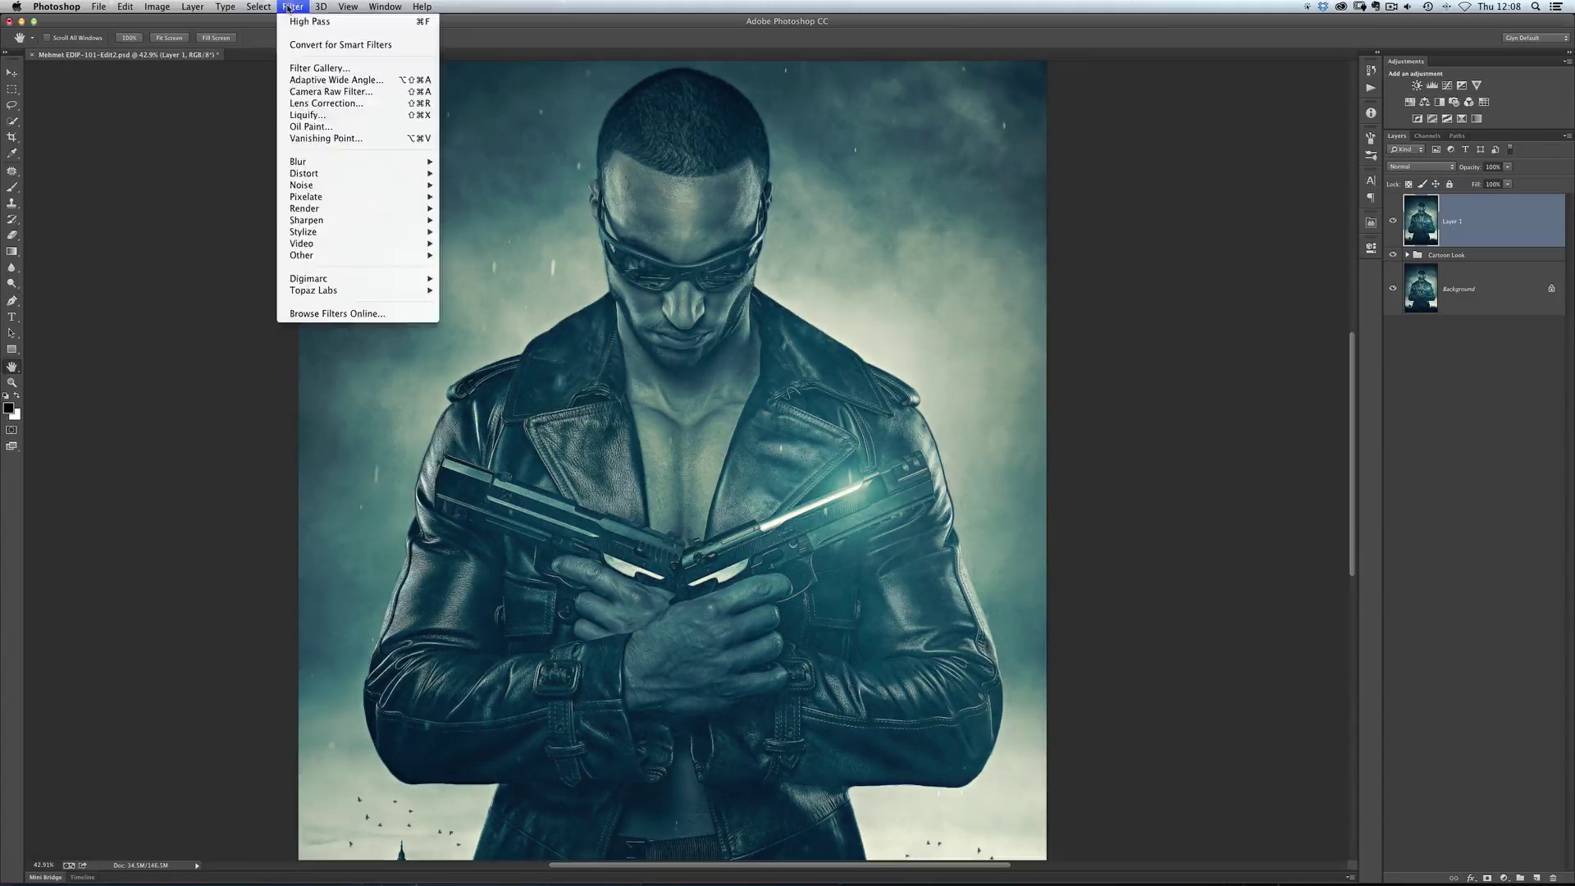
{"action": "mouse_move", "coordinate": [361, 219]}
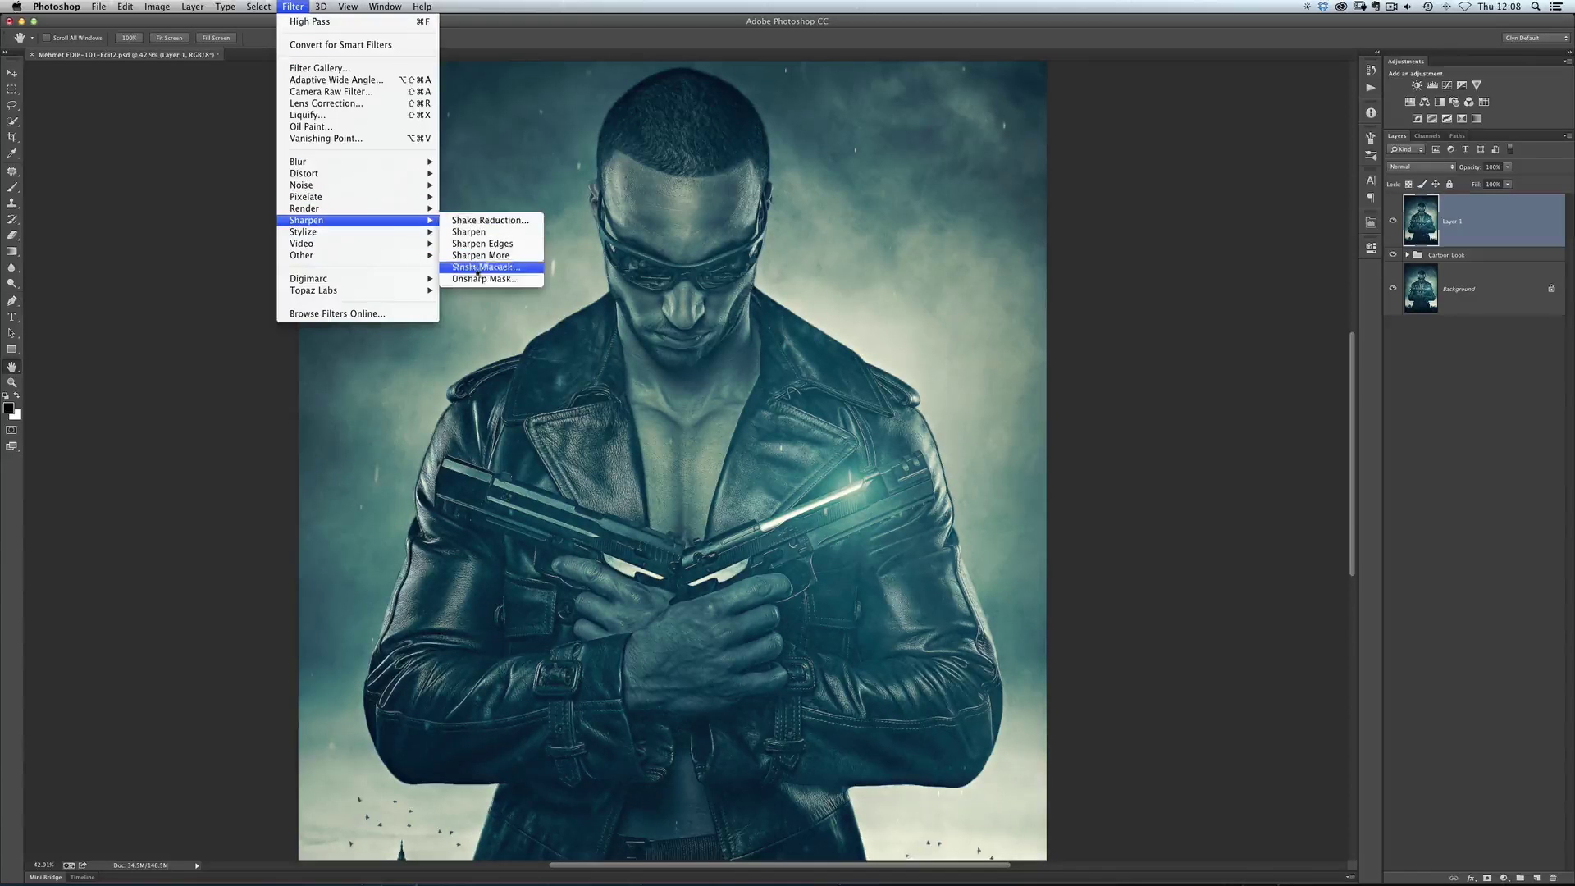
{"action": "left_click", "coordinate": [483, 280]}
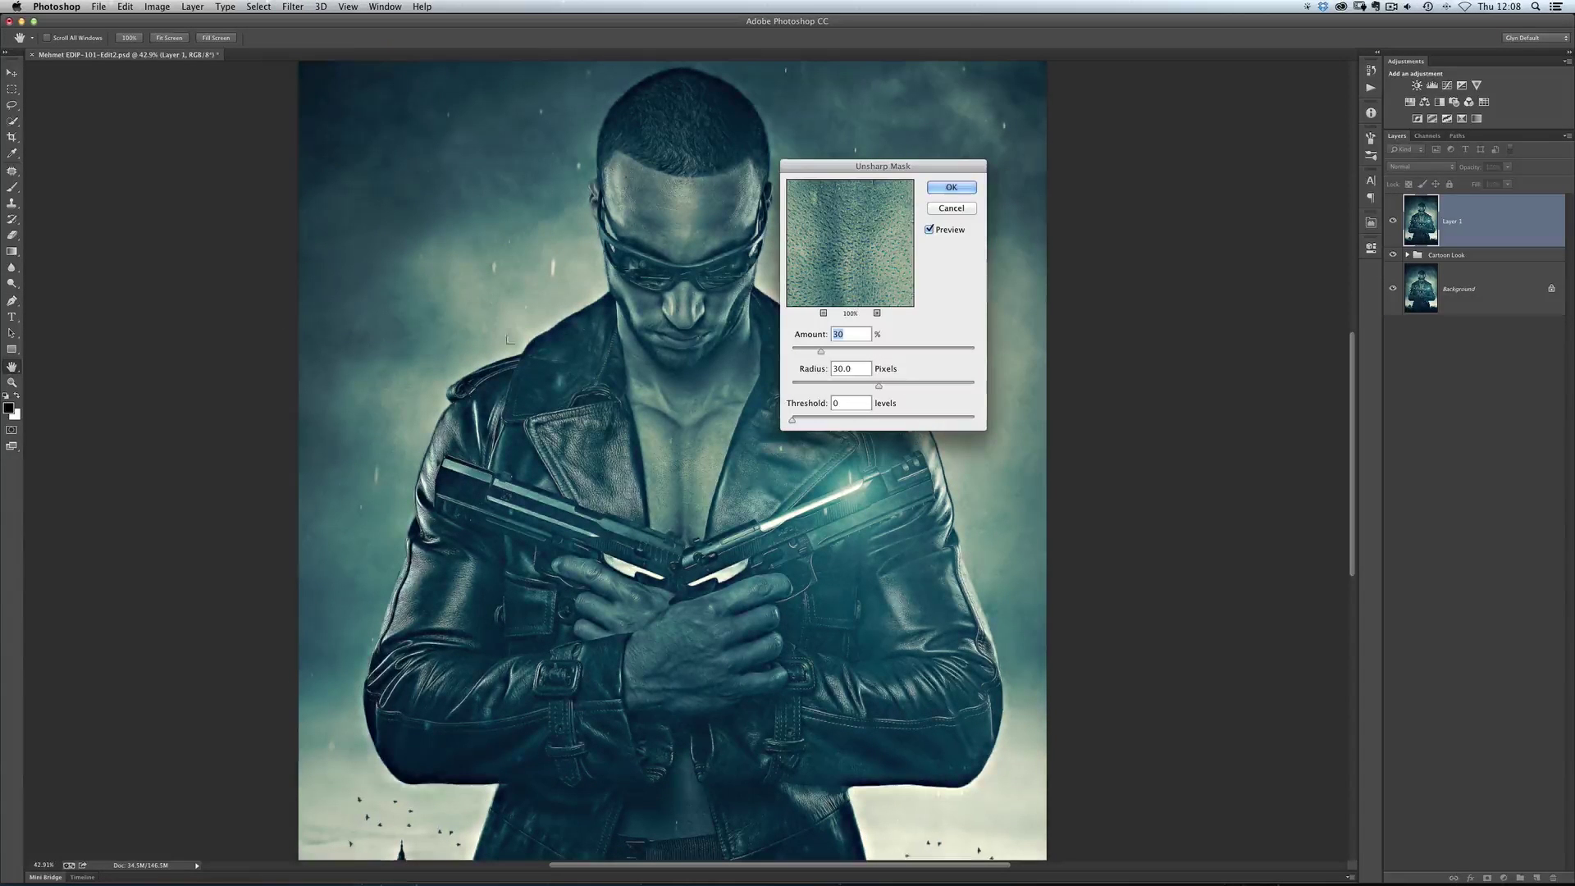
{"action": "left_click_drag", "start_coordinate": [880, 166], "coordinate": [1152, 220]}
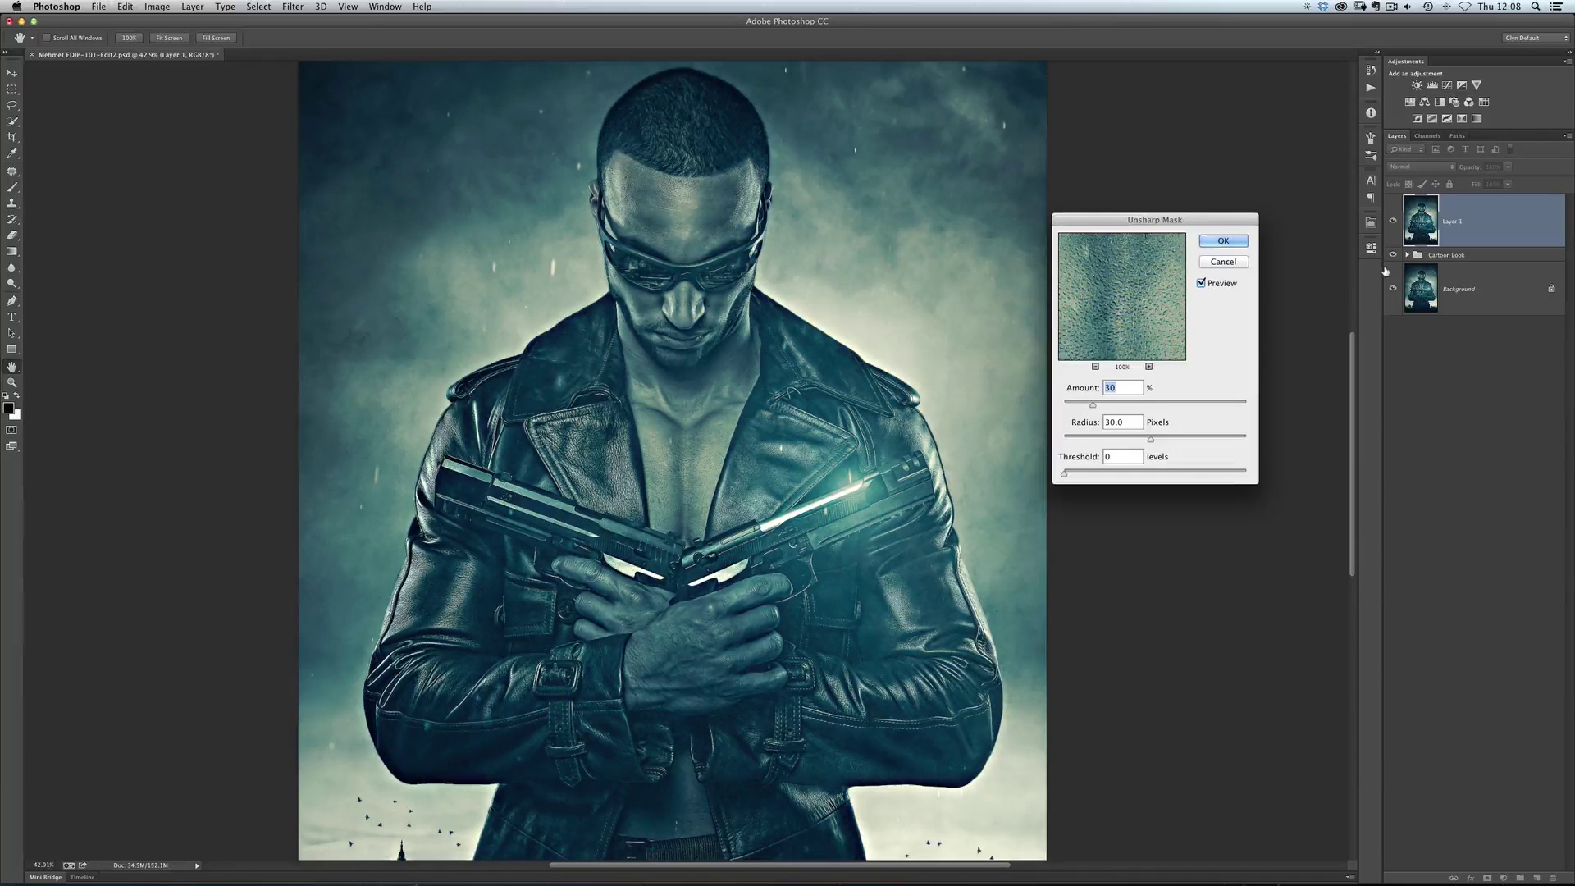
{"action": "type", "text": "25"}
{"action": "key", "text": "Tab"}
{"action": "type", "text": "25"}
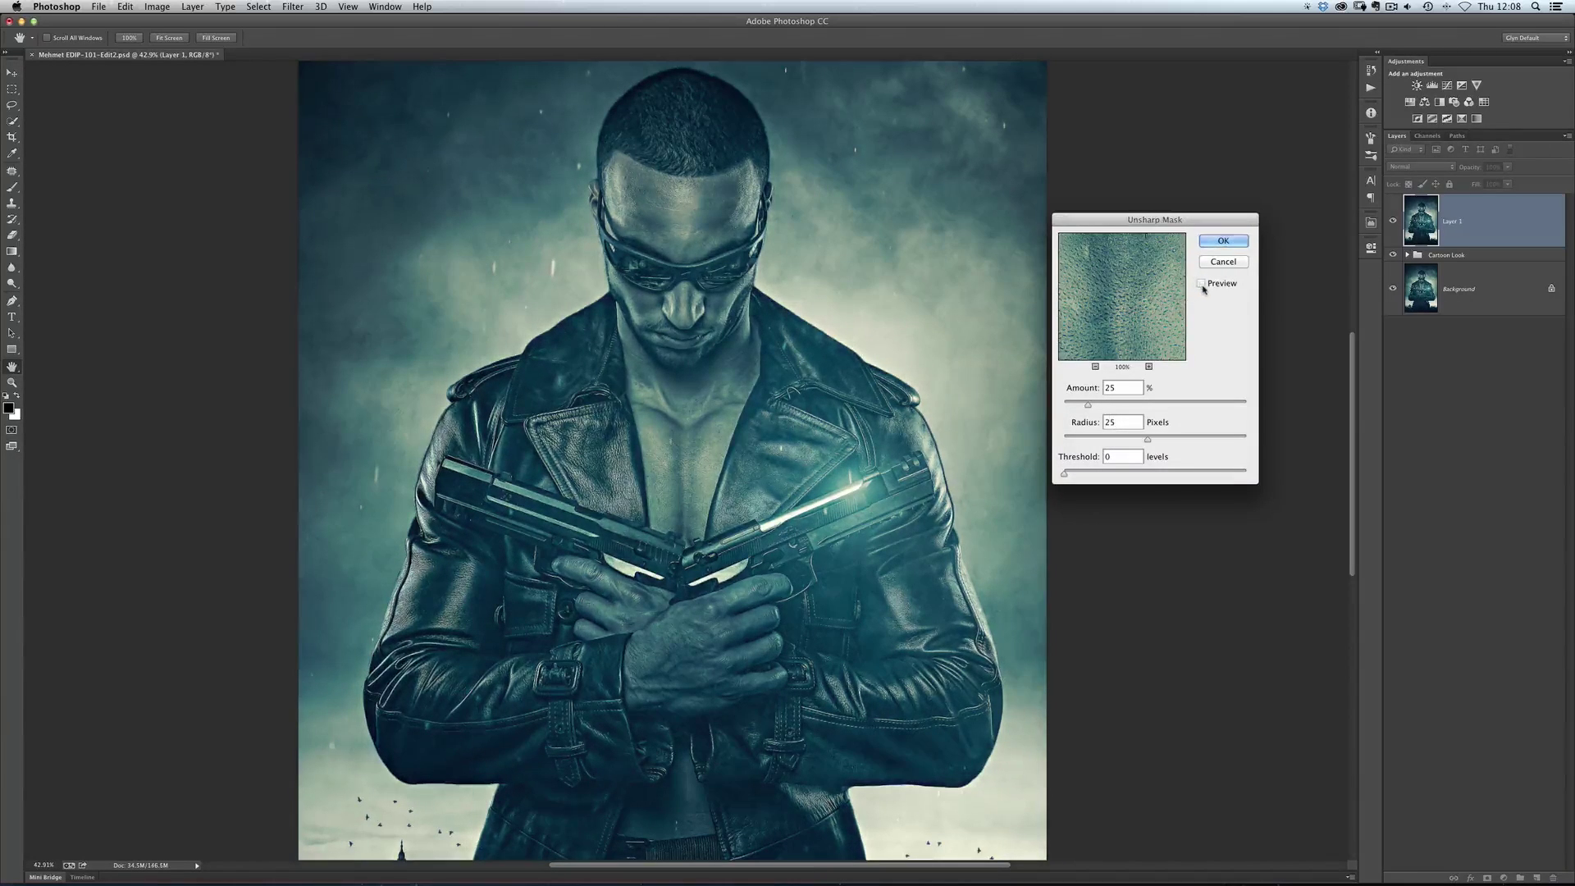
Compare the jacket and guns with the Unsharp Mask preview on and off, and apply the filter to the merged layer
{"action": "scroll", "coordinate": [701, 581], "scroll_direction": "up", "scroll_amount": 3}
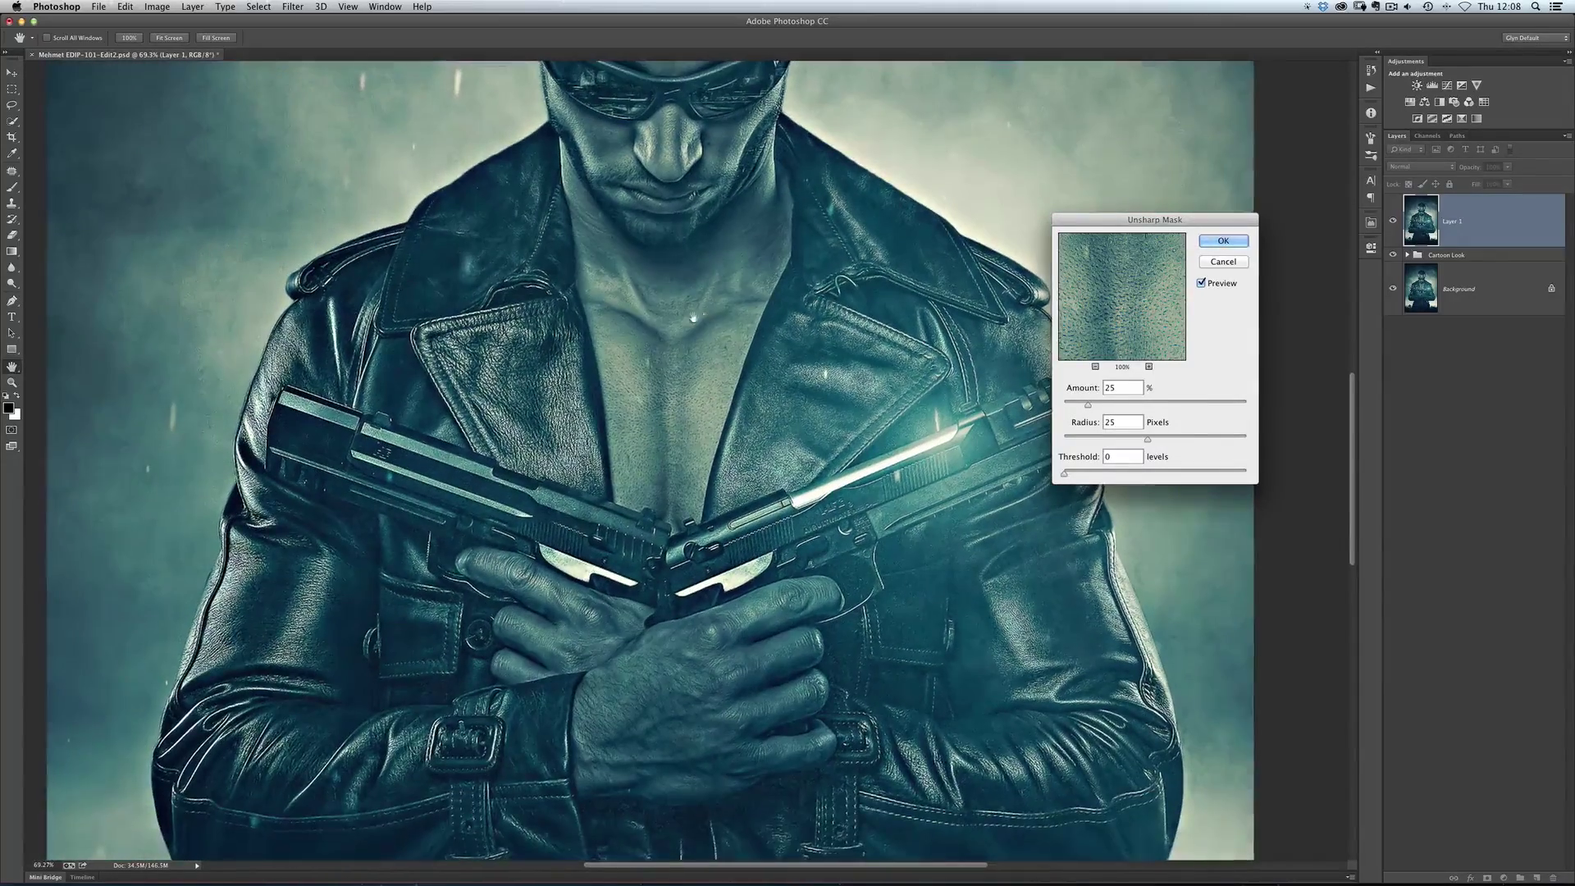
{"action": "scroll", "coordinate": [693, 318], "scroll_direction": "up", "scroll_amount": 1}
{"action": "left_click", "coordinate": [1201, 282]}
{"action": "left_click", "coordinate": [1203, 283]}
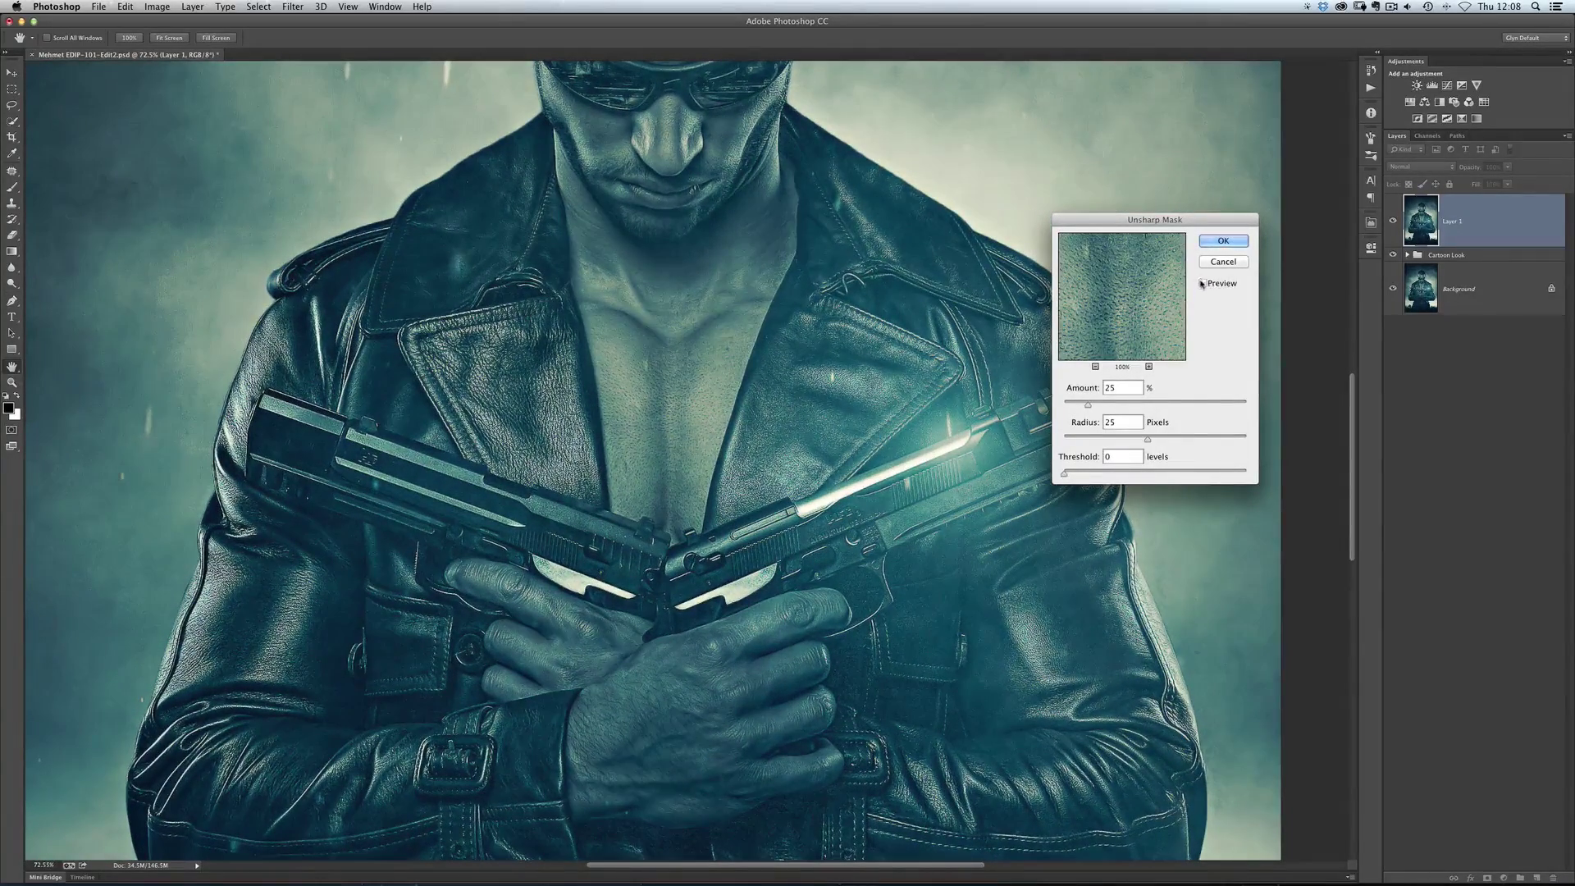
{"action": "left_click", "coordinate": [1202, 283]}
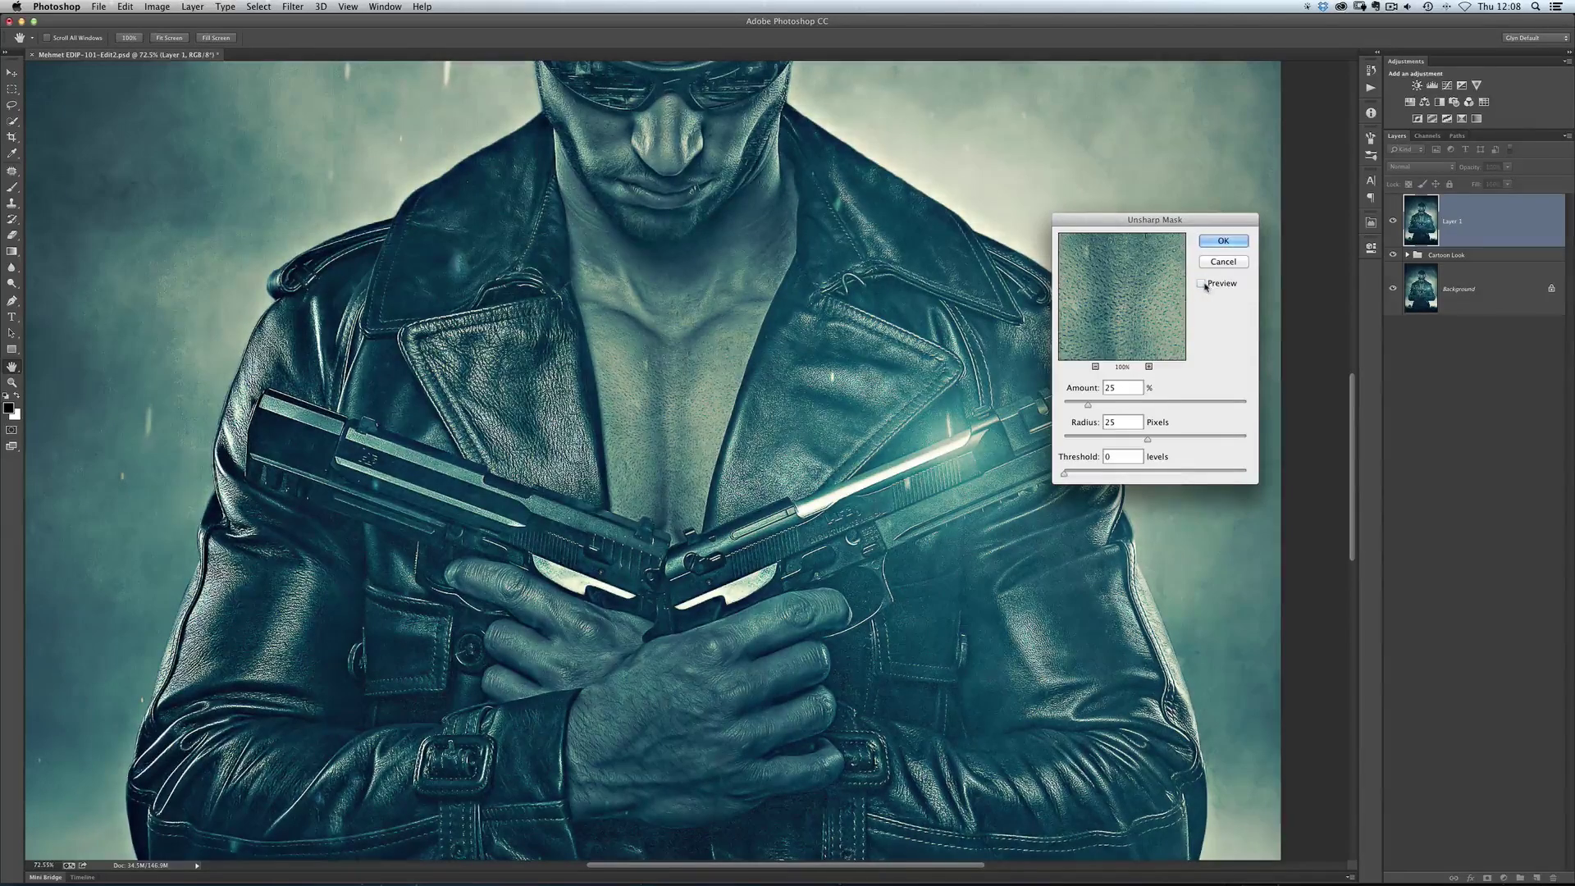
{"action": "left_click", "coordinate": [1202, 283]}
{"action": "left_click", "coordinate": [1202, 283]}
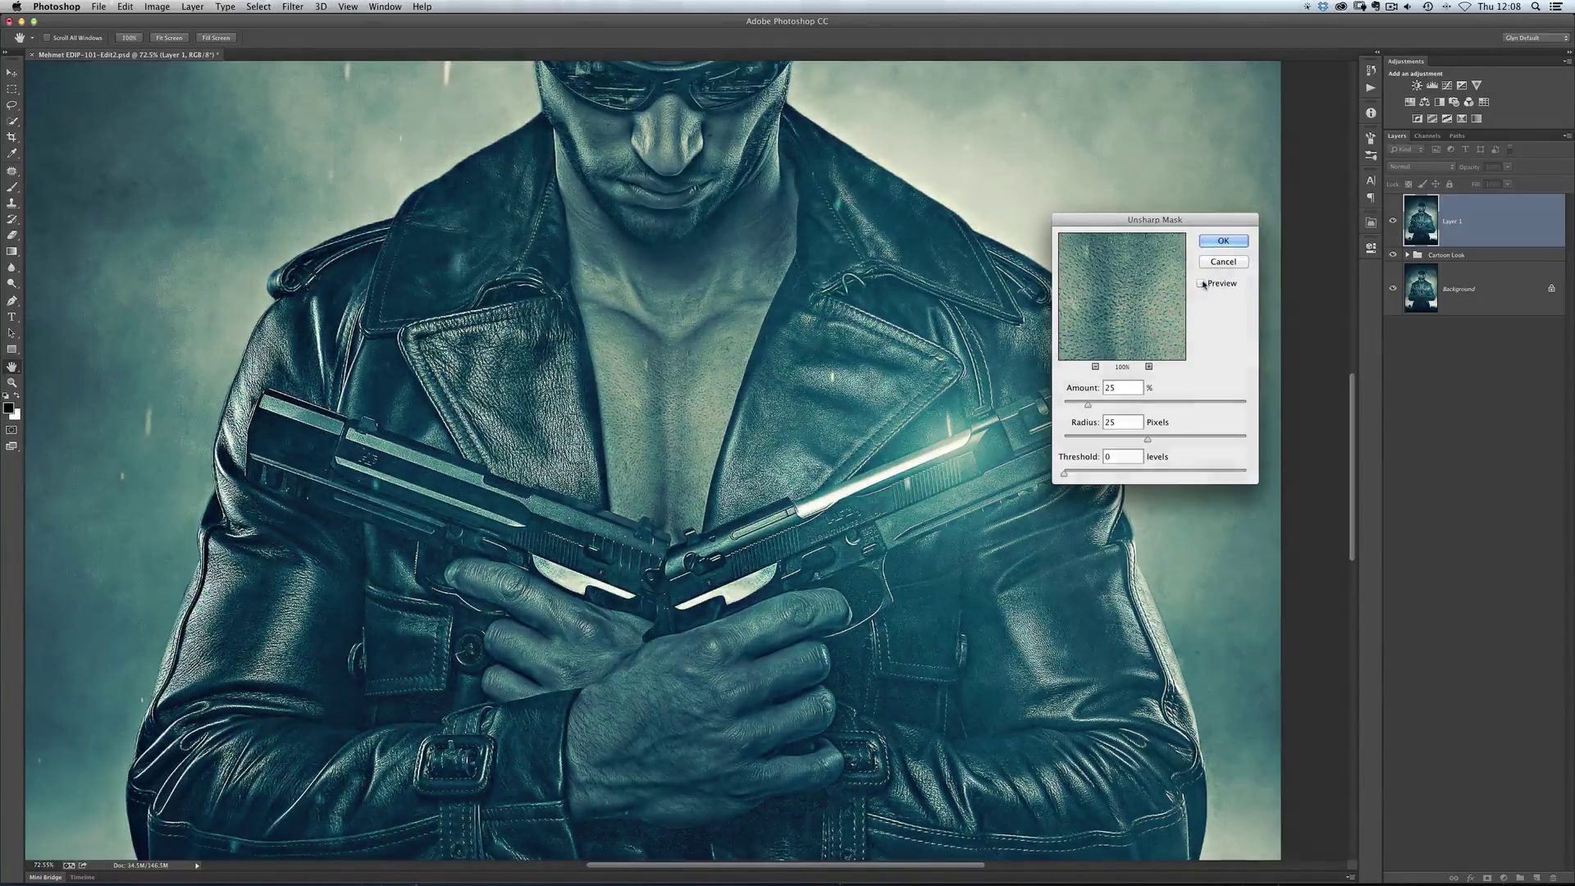
{"action": "left_click", "coordinate": [1223, 241]}
{"action": "key", "text": "super+0"}
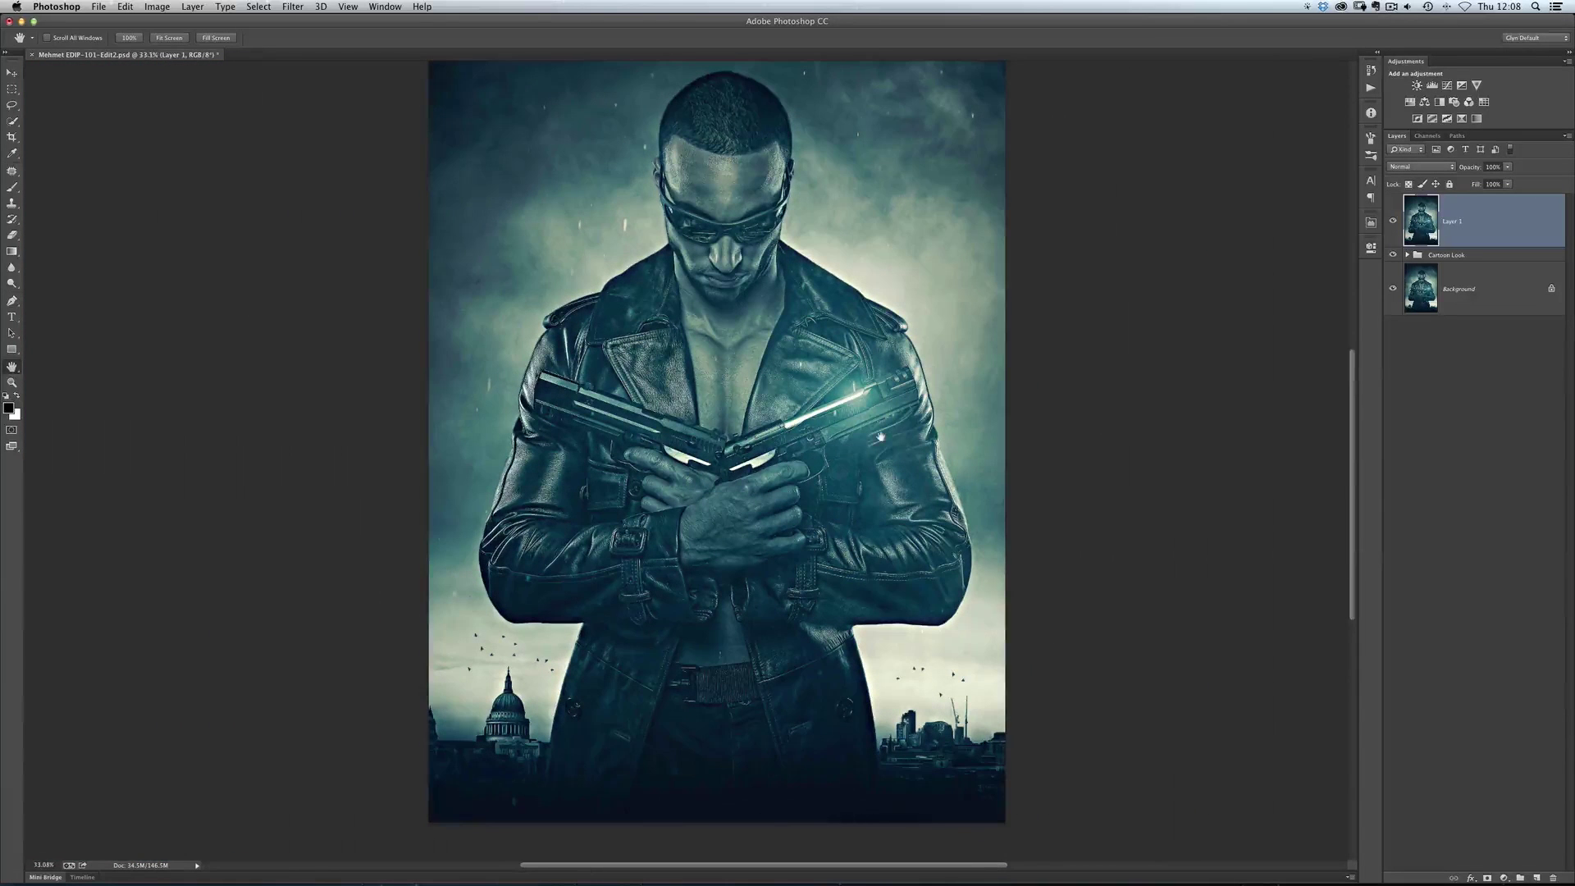
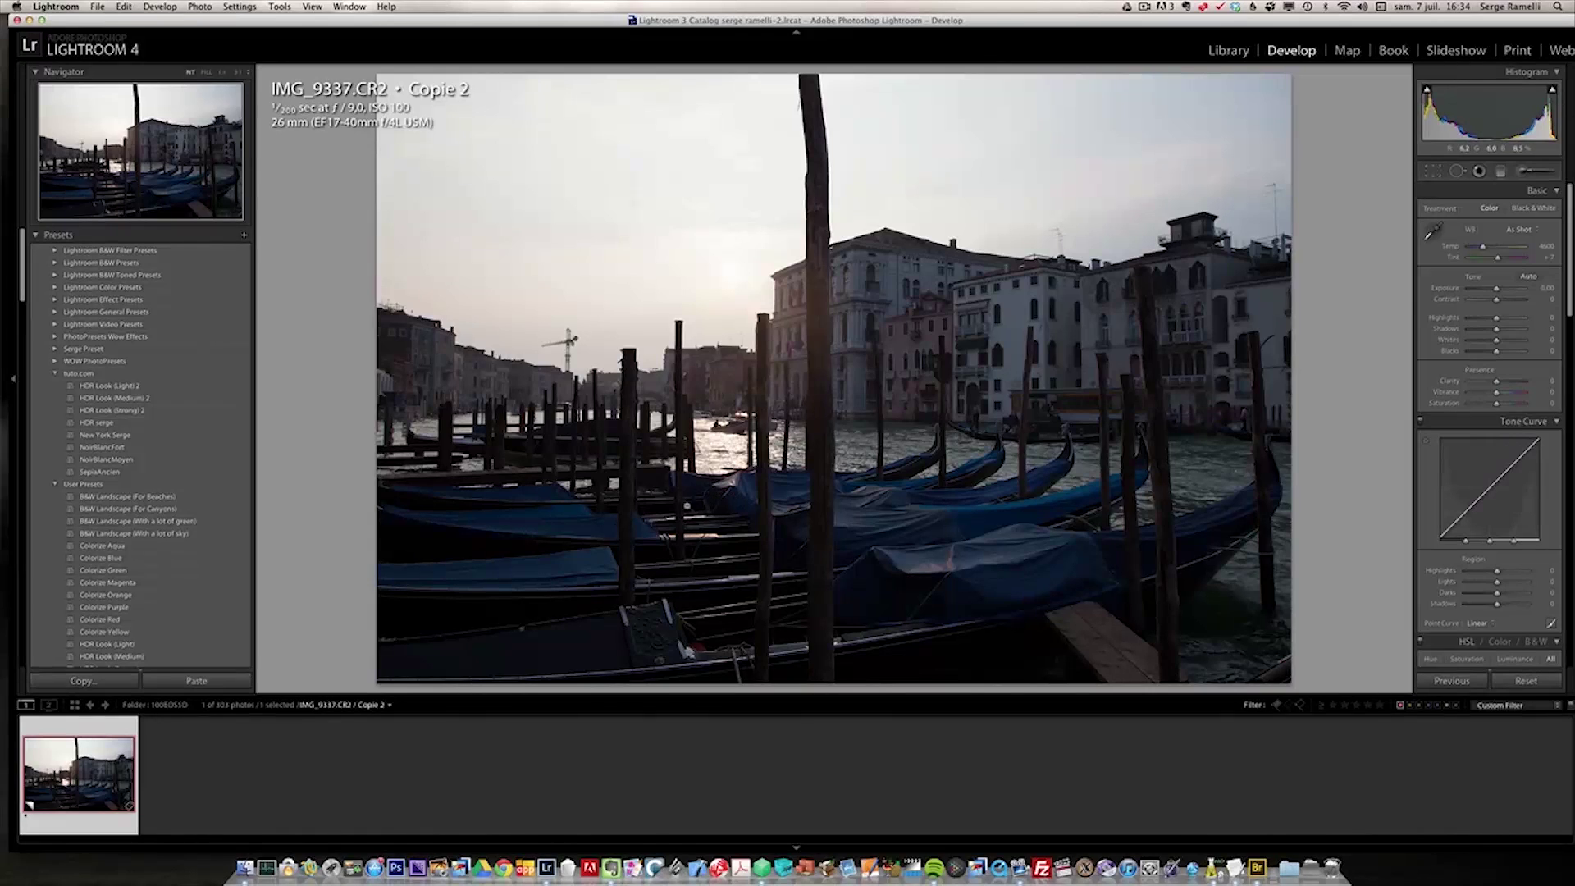
Create a virtual copy of the Venice gondola photo IMG_9337.CR2 in Lightroom
{"action": "right_click", "coordinate": [114, 750]}
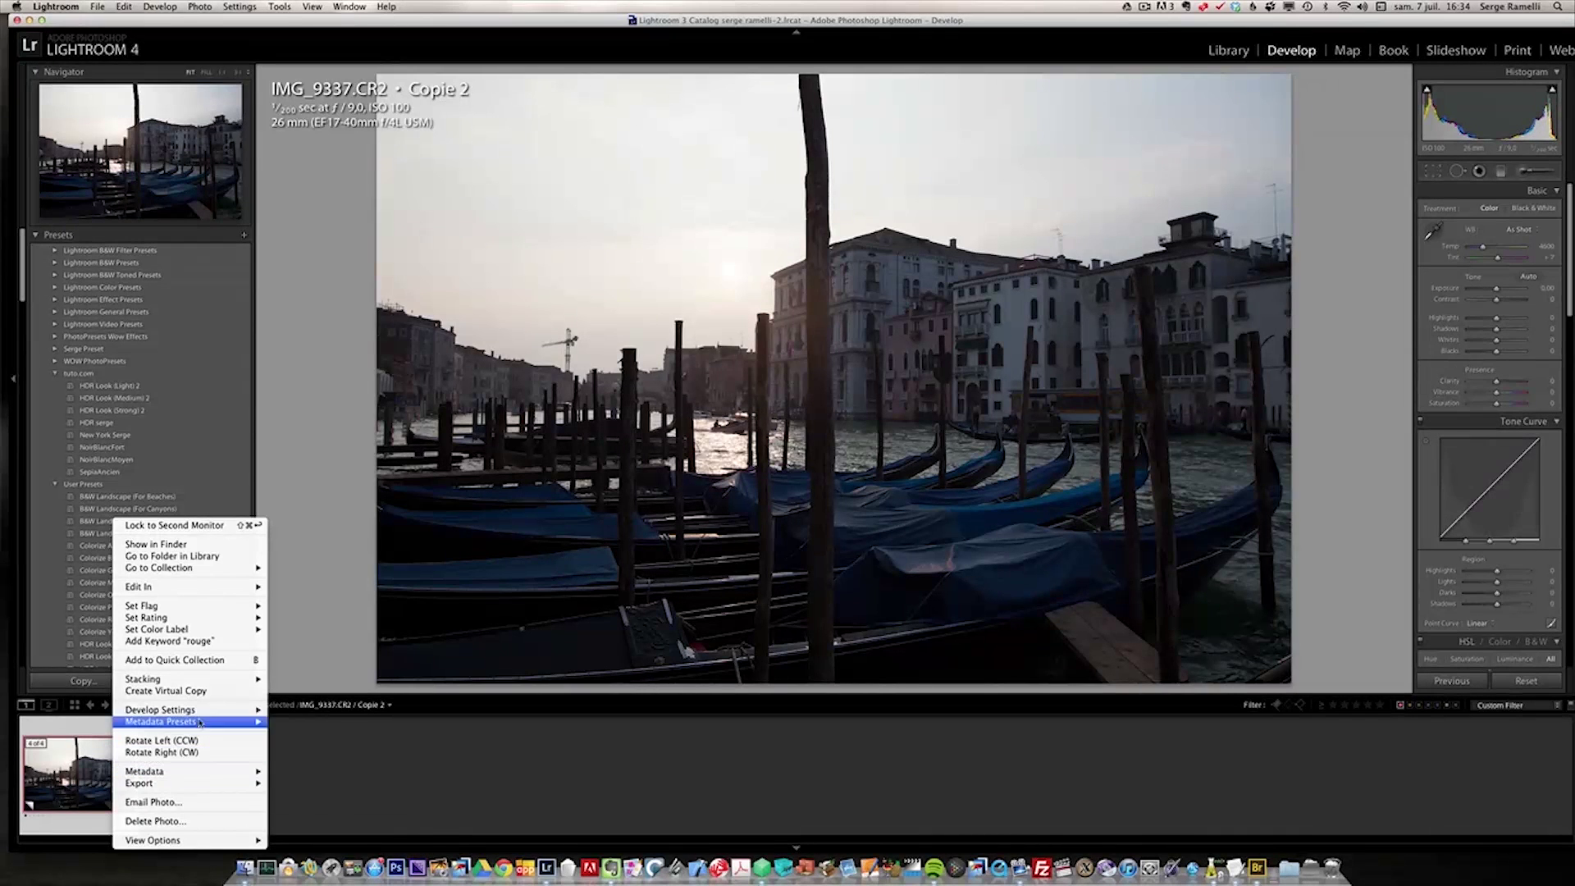
{"action": "left_click", "coordinate": [209, 690]}
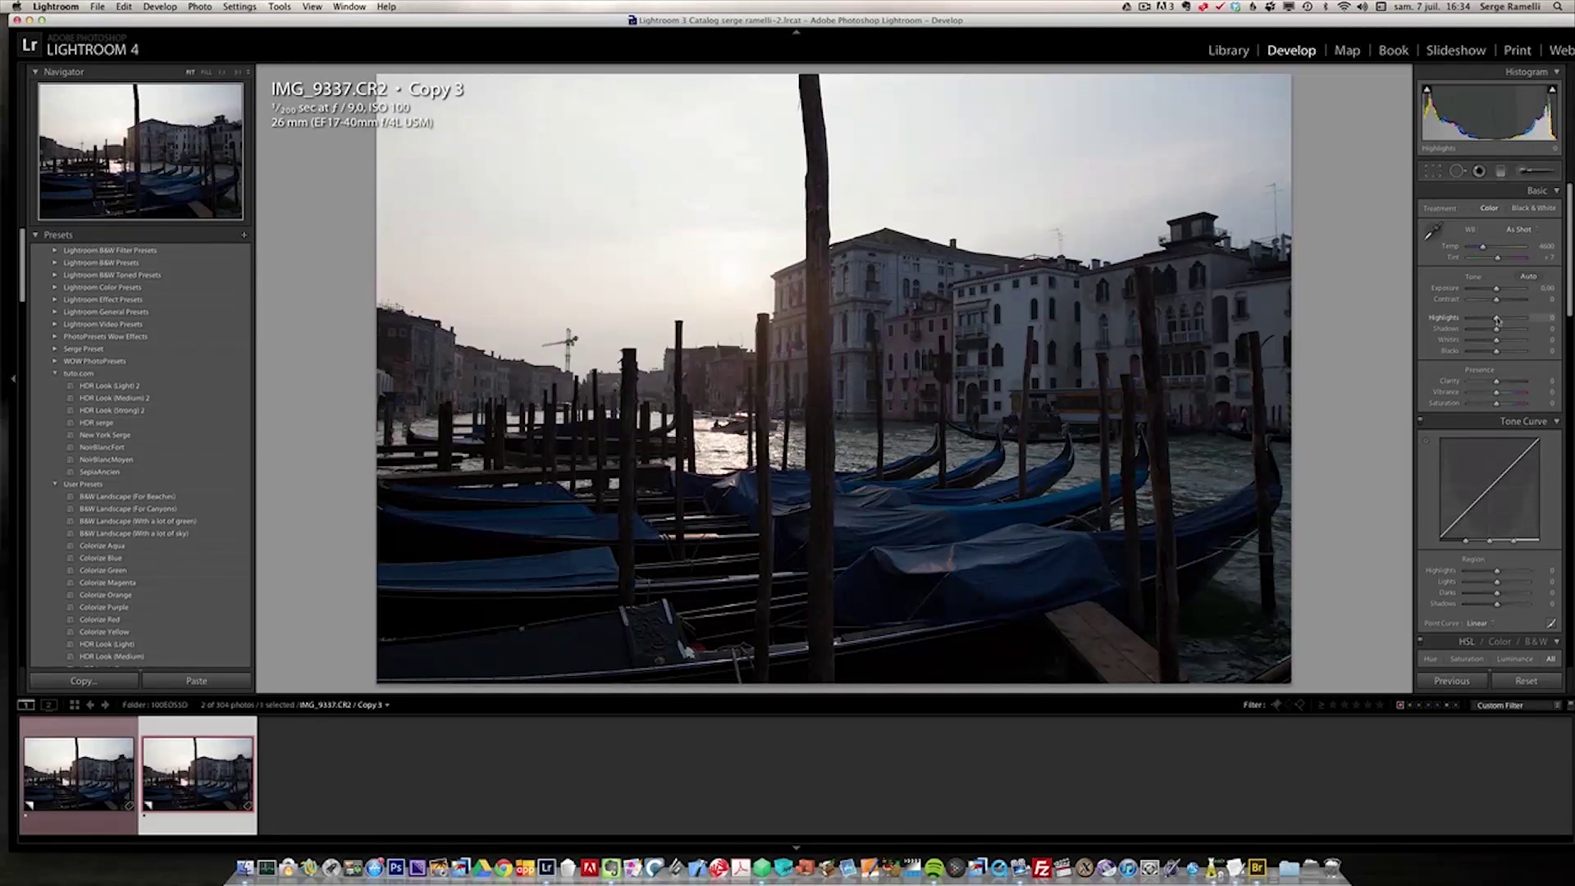
Set the virtual copy's Highlights to −100 and Shadows to +64, and warm its white balance with Temp 11917 and Tint +40
{"action": "left_click_drag", "start_coordinate": [1497, 321], "coordinate": [1467, 319]}
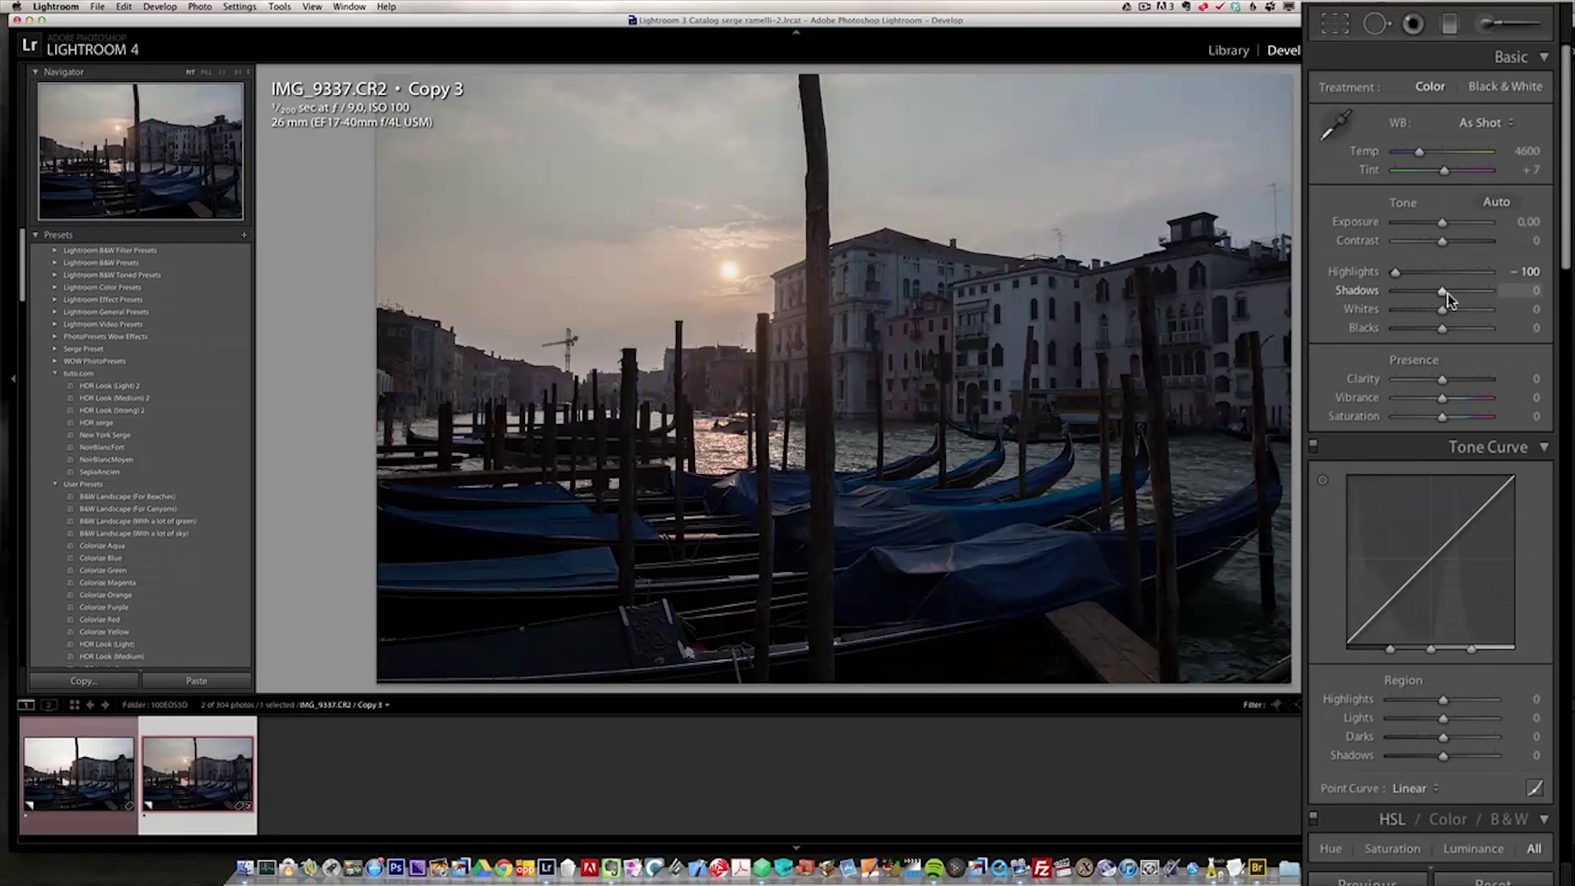
{"action": "left_click_drag", "start_coordinate": [1443, 291], "coordinate": [1519, 292]}
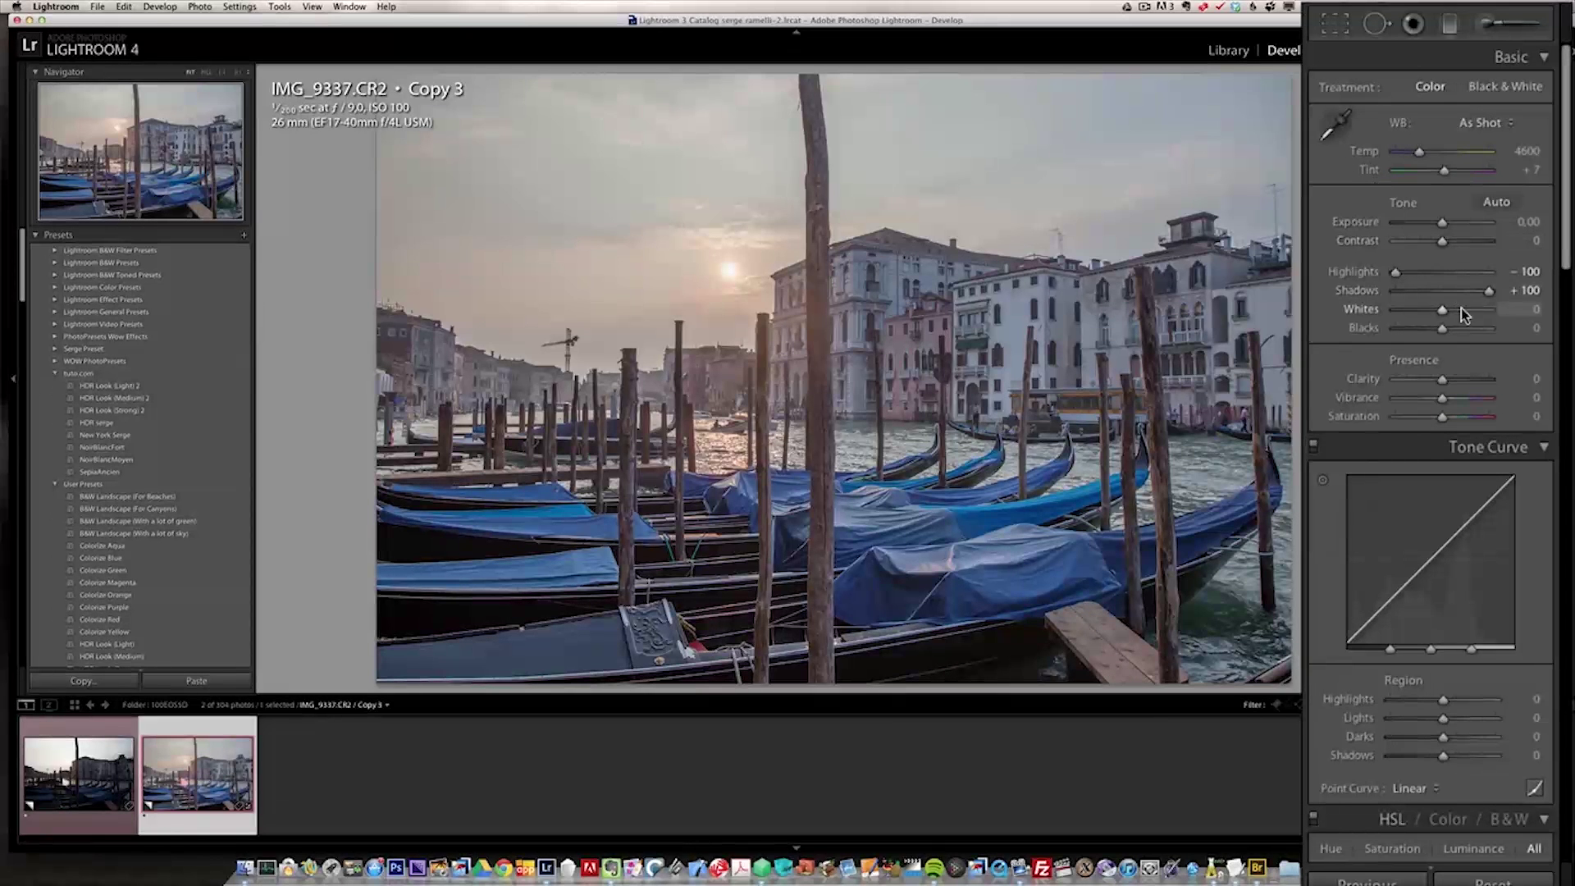
{"action": "left_click_drag", "start_coordinate": [1485, 291], "coordinate": [1473, 292]}
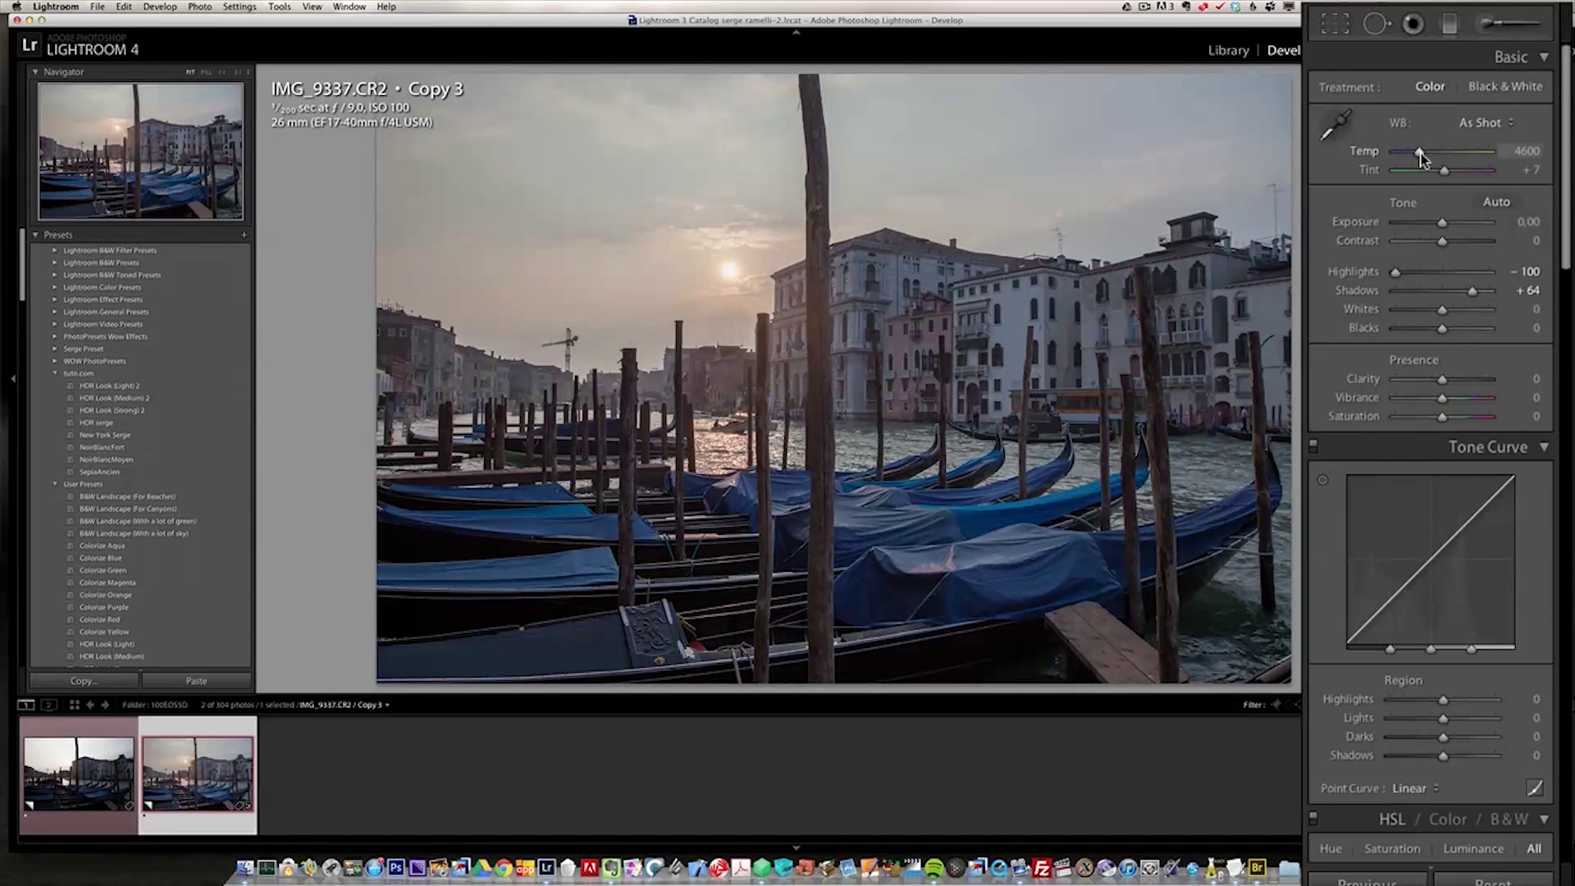
{"action": "left_click_drag", "start_coordinate": [1421, 154], "coordinate": [1464, 156]}
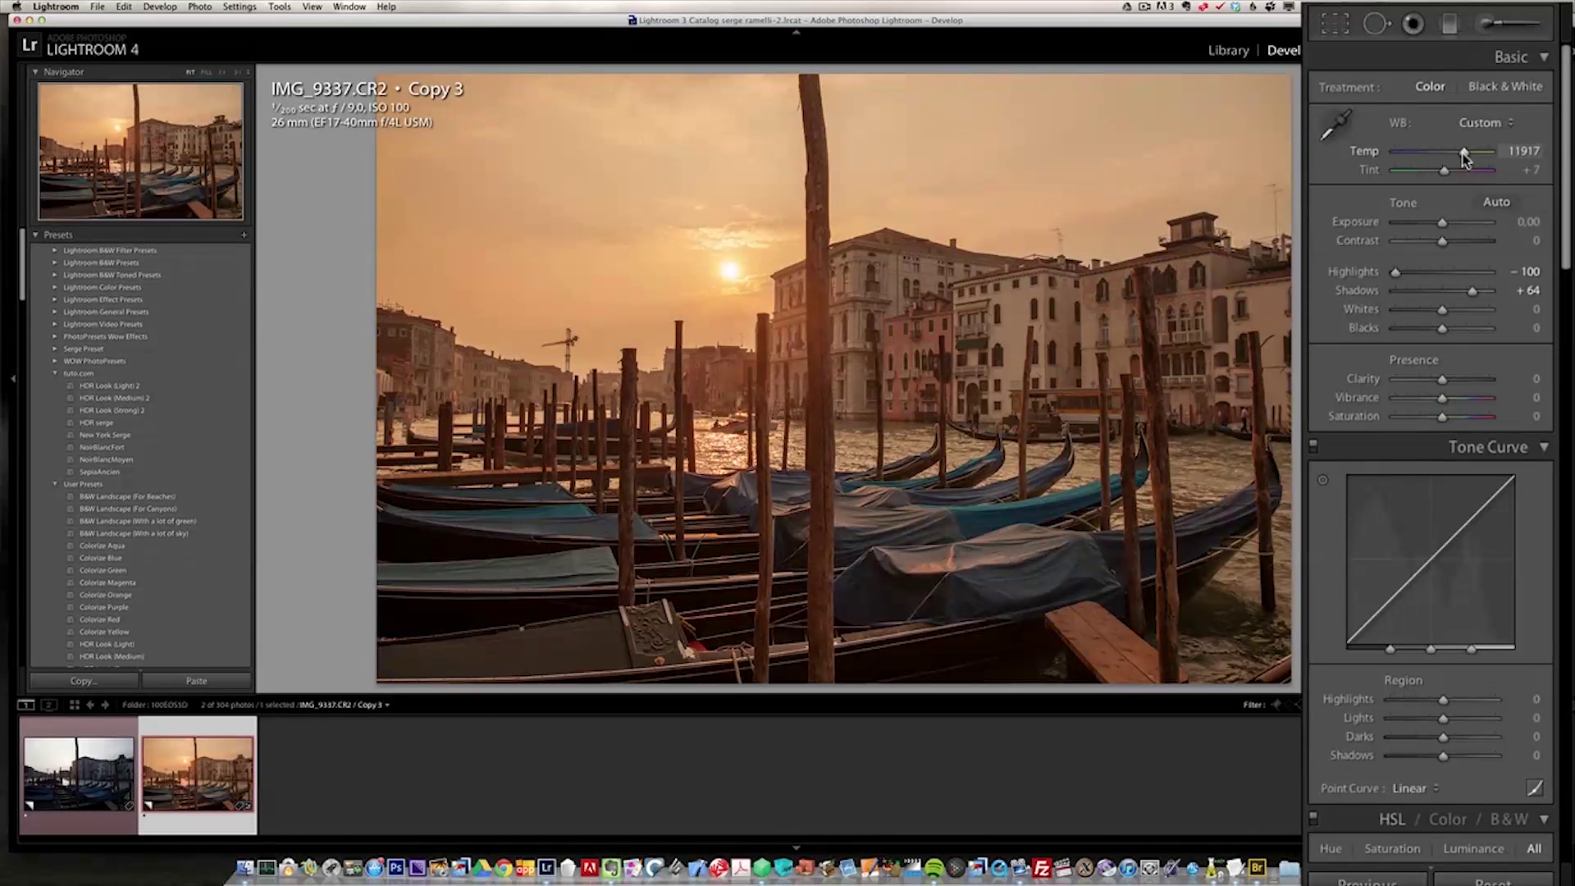
{"action": "left_click_drag", "start_coordinate": [1444, 170], "coordinate": [1455, 172]}
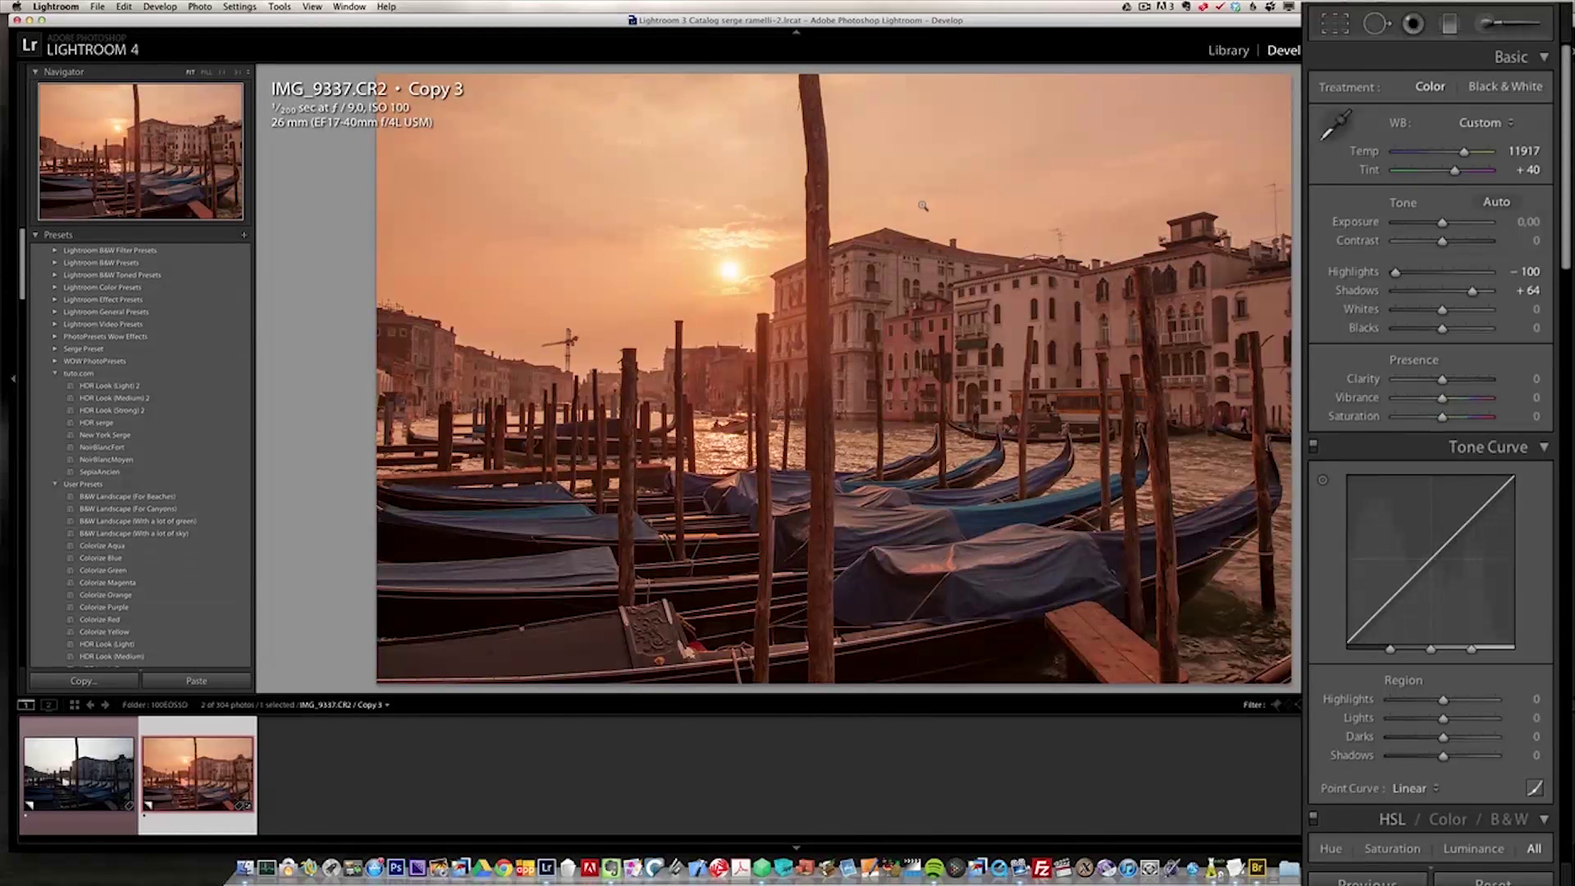
Place a graduated filter from the sky down to the waterline to darken the sky, with Exposure −0.52
{"action": "left_click", "coordinate": [1449, 26]}
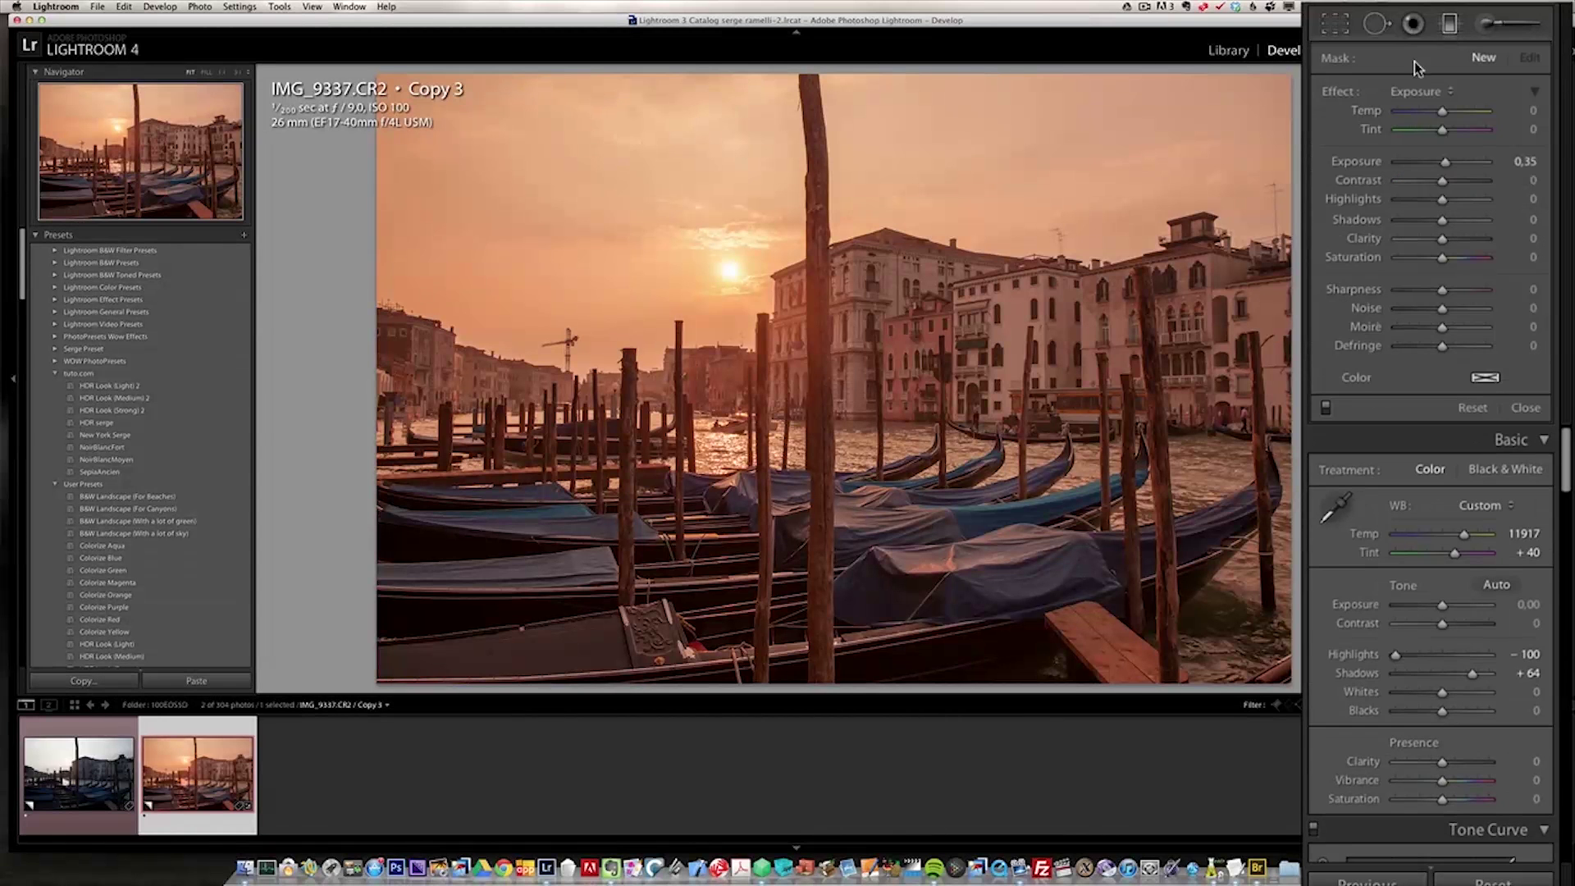
{"action": "left_click", "coordinate": [1419, 92]}
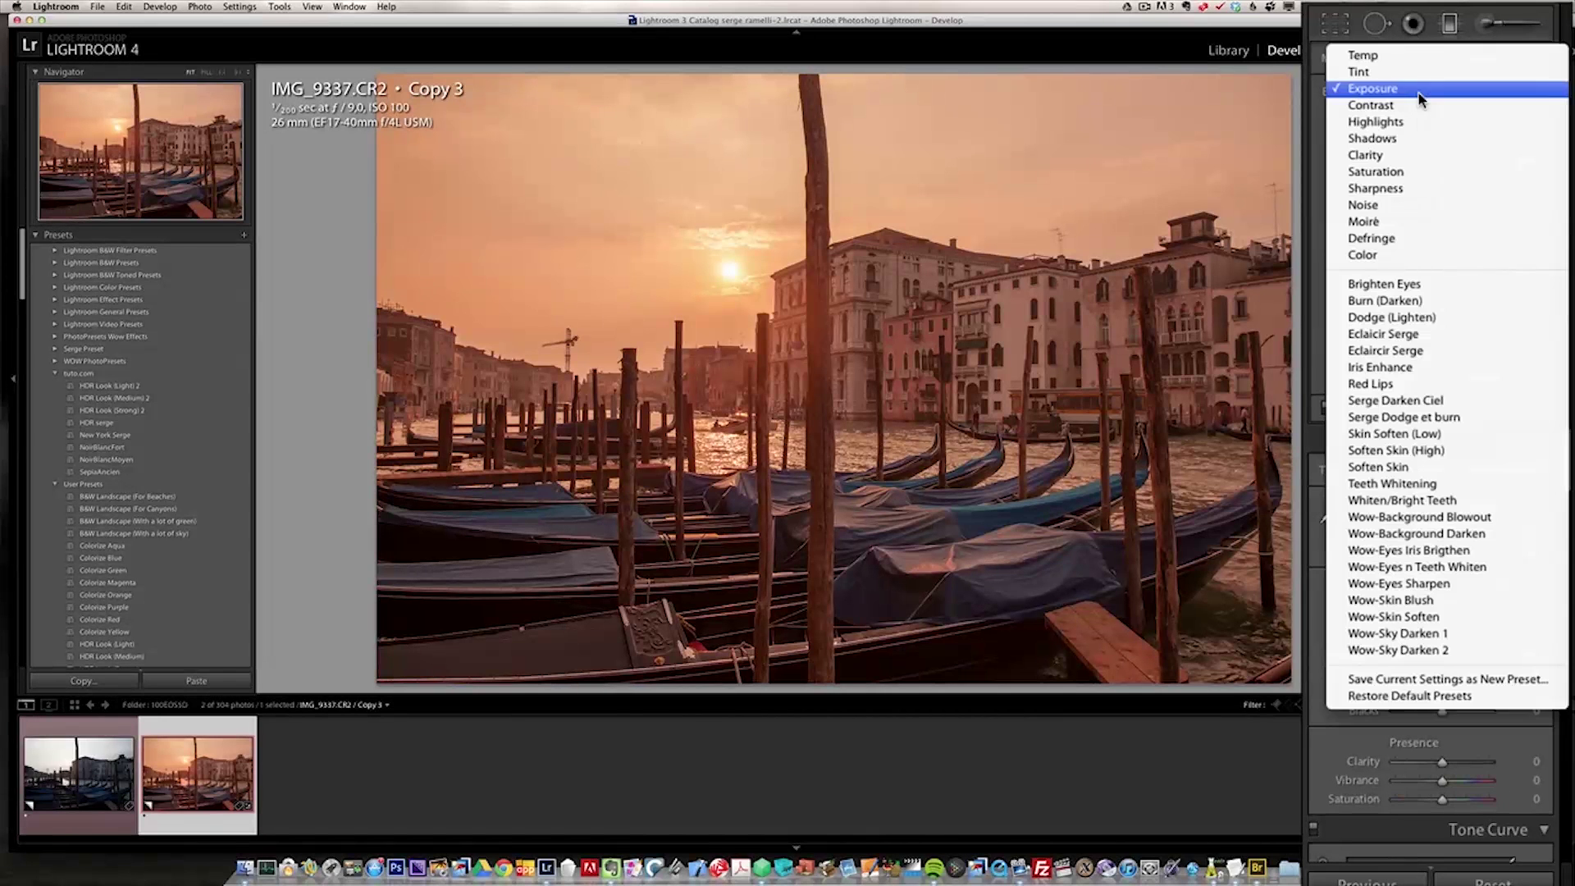
{"action": "left_click", "coordinate": [1419, 94]}
{"action": "left_click_drag", "start_coordinate": [1445, 163], "coordinate": [1434, 163]}
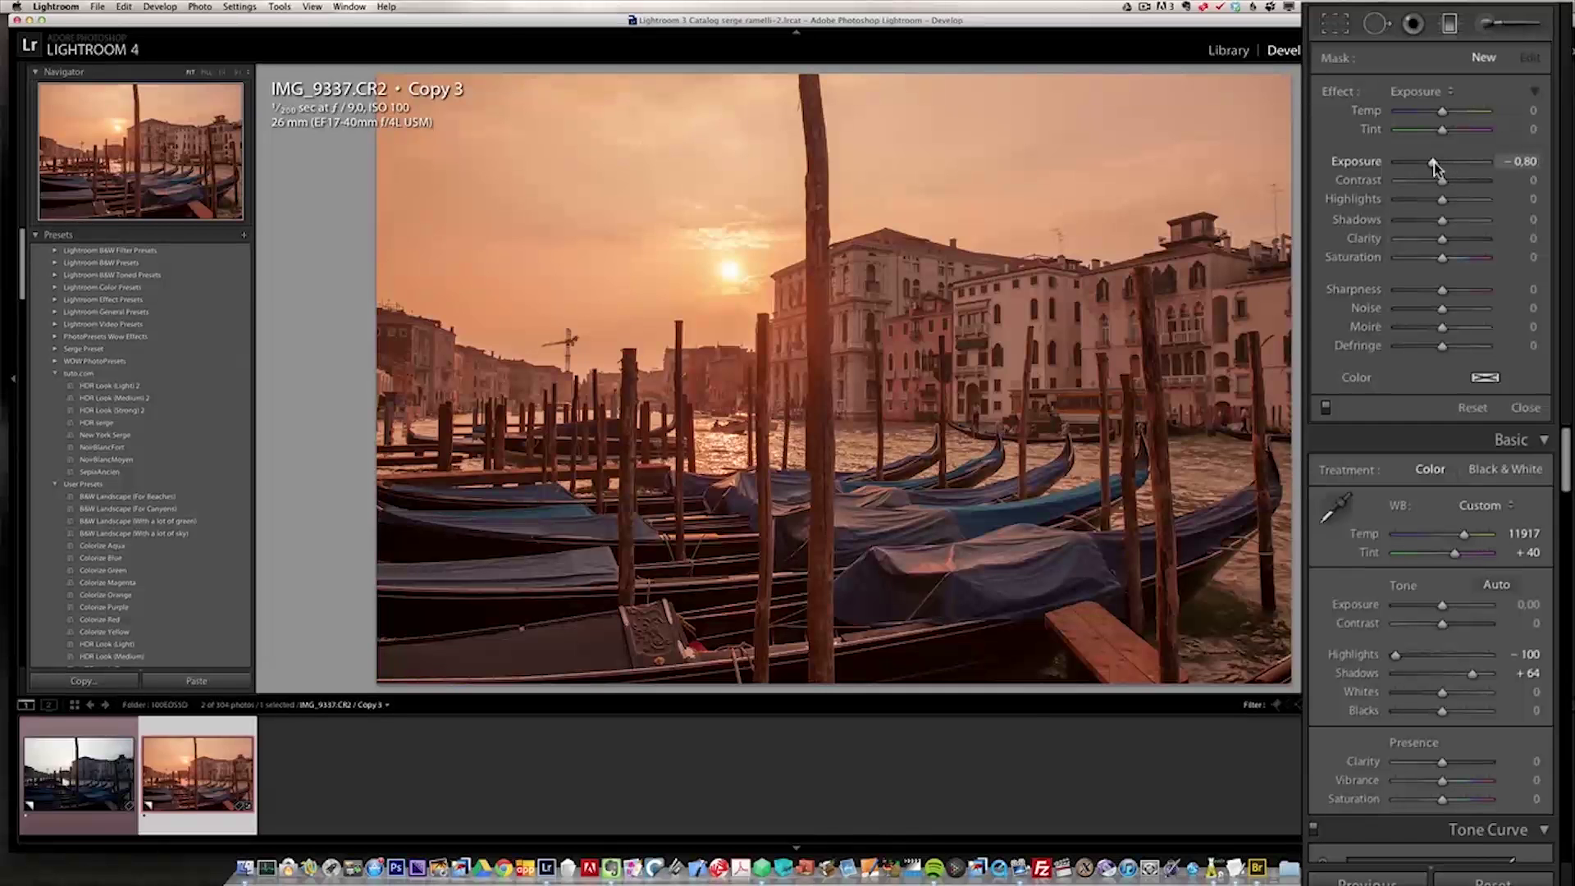
{"action": "left_click_drag", "start_coordinate": [726, 261], "coordinate": [727, 430]}
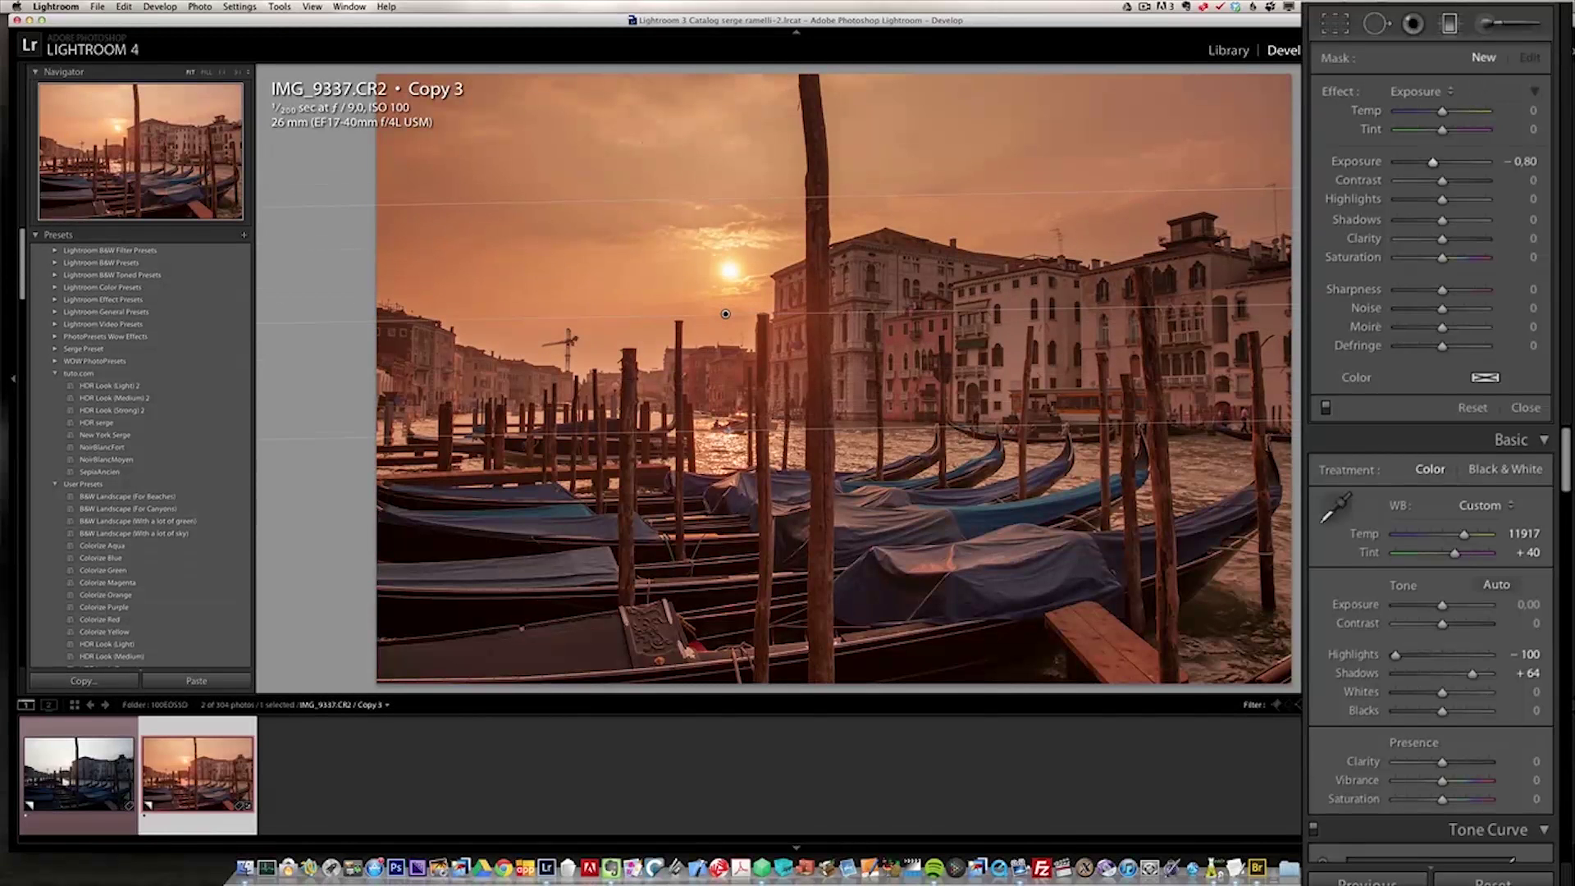
{"action": "left_click_drag", "start_coordinate": [1433, 164], "coordinate": [1437, 165]}
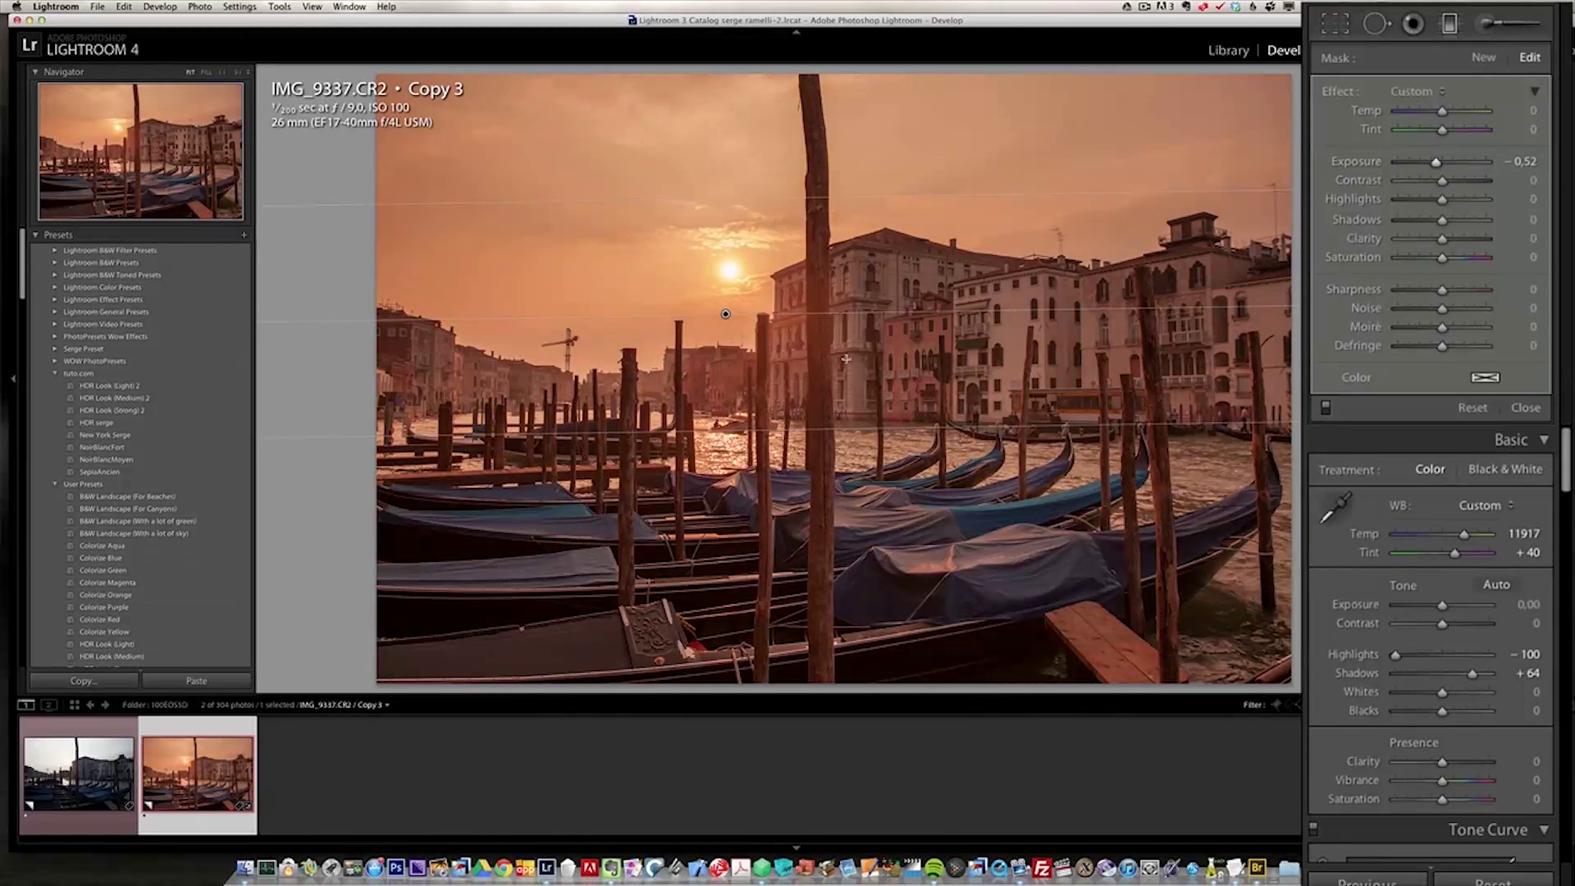
Set the sky graduated filter's Contrast to 58 and Clarity to 48, compare it on and off, and close the filter
{"action": "left_click_drag", "start_coordinate": [1442, 181], "coordinate": [1467, 182]}
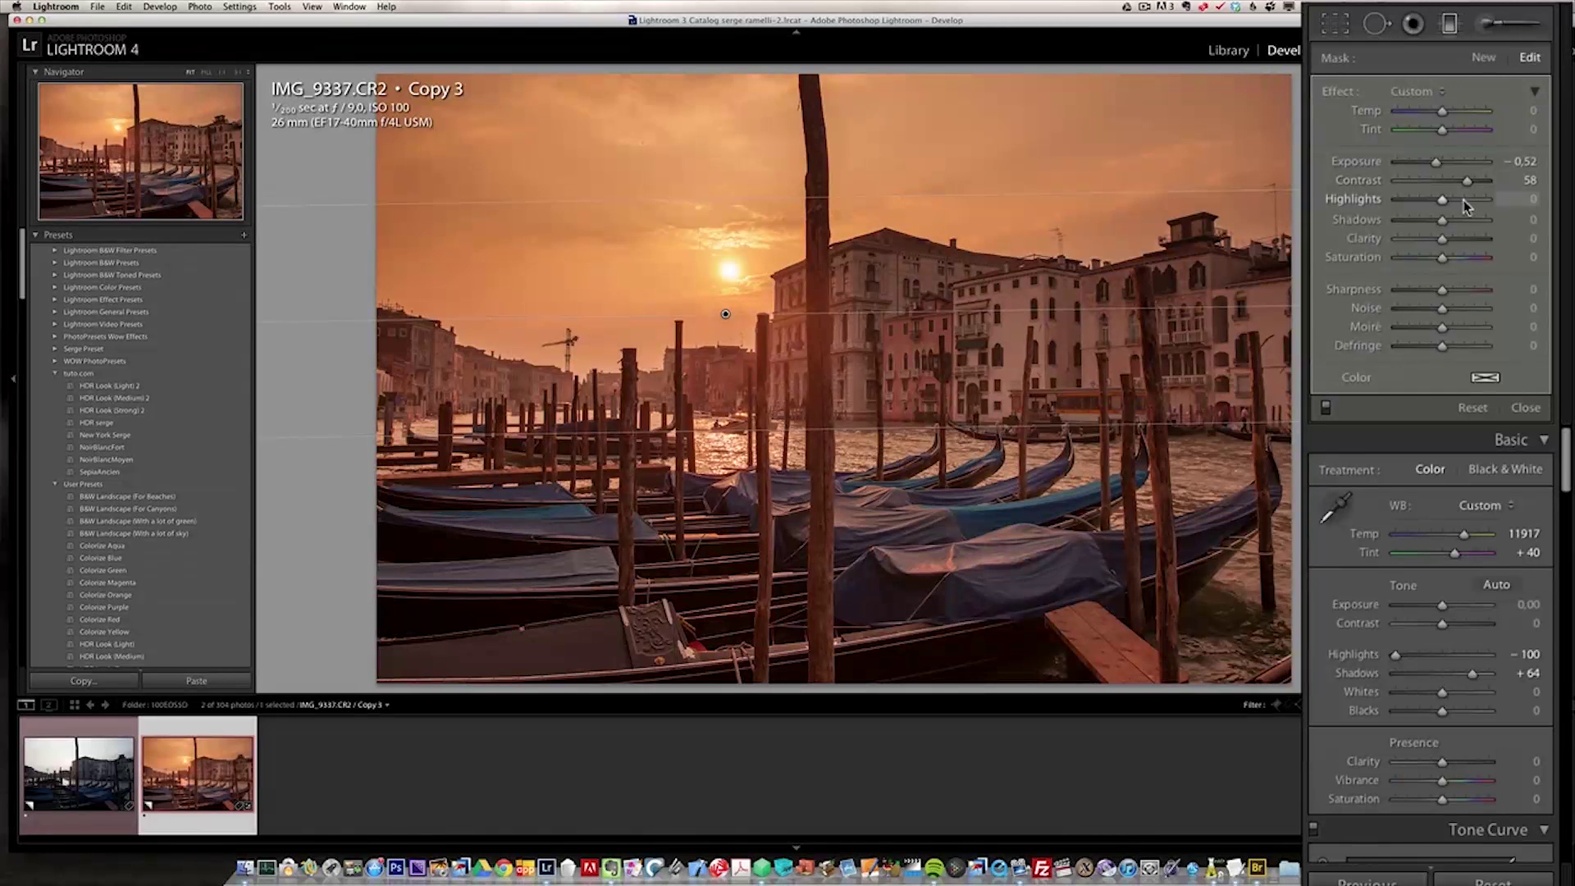
{"action": "left_click", "coordinate": [1459, 258]}
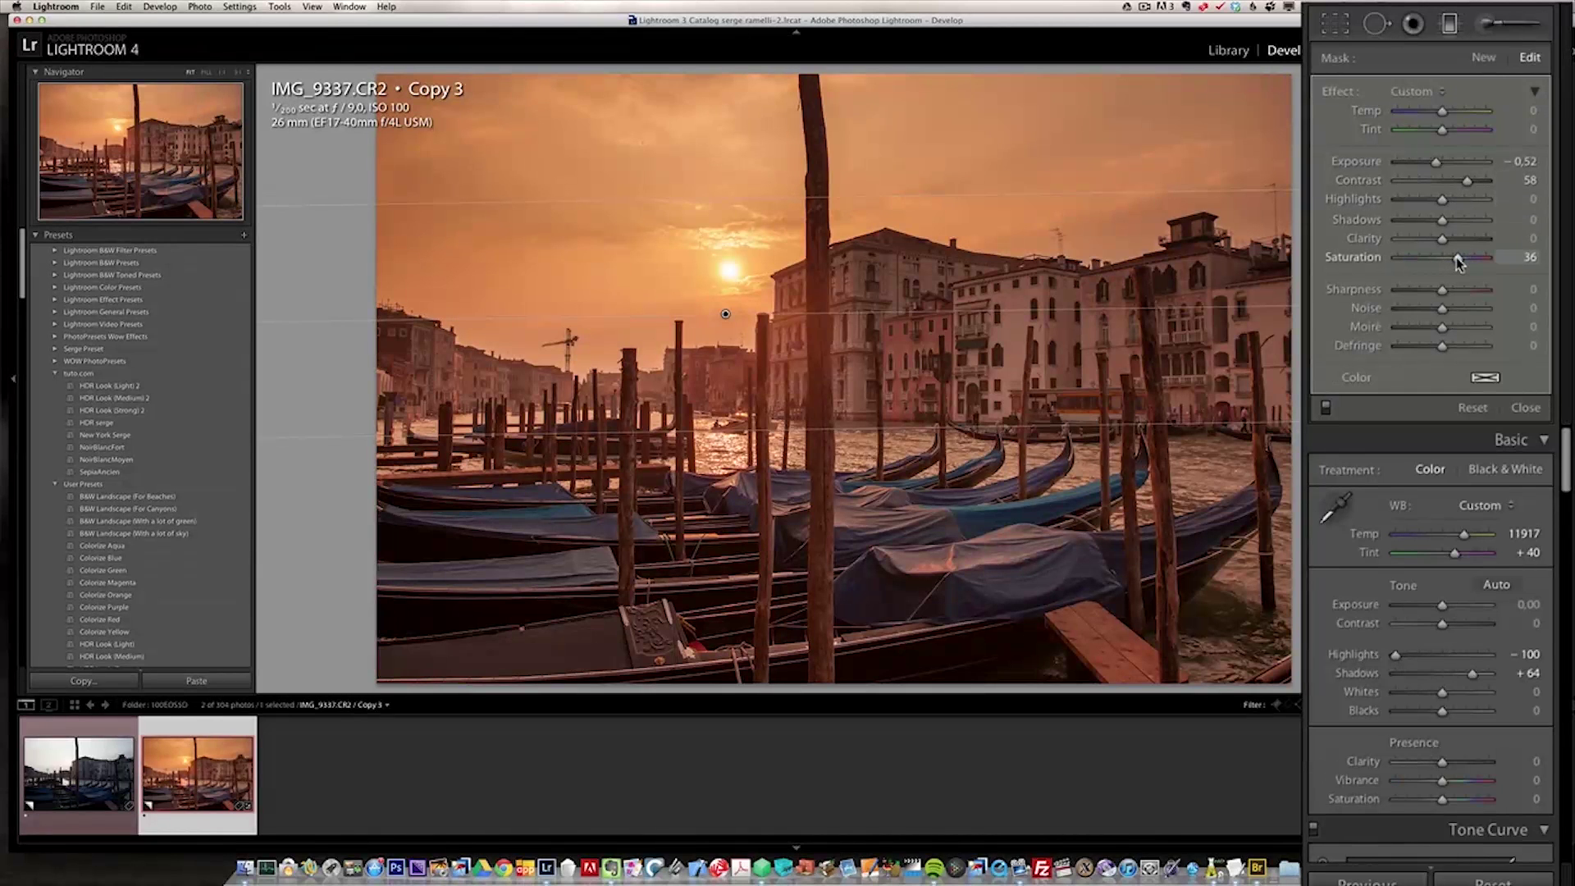
{"action": "double_click", "coordinate": [1455, 257]}
{"action": "left_click", "coordinate": [1460, 238]}
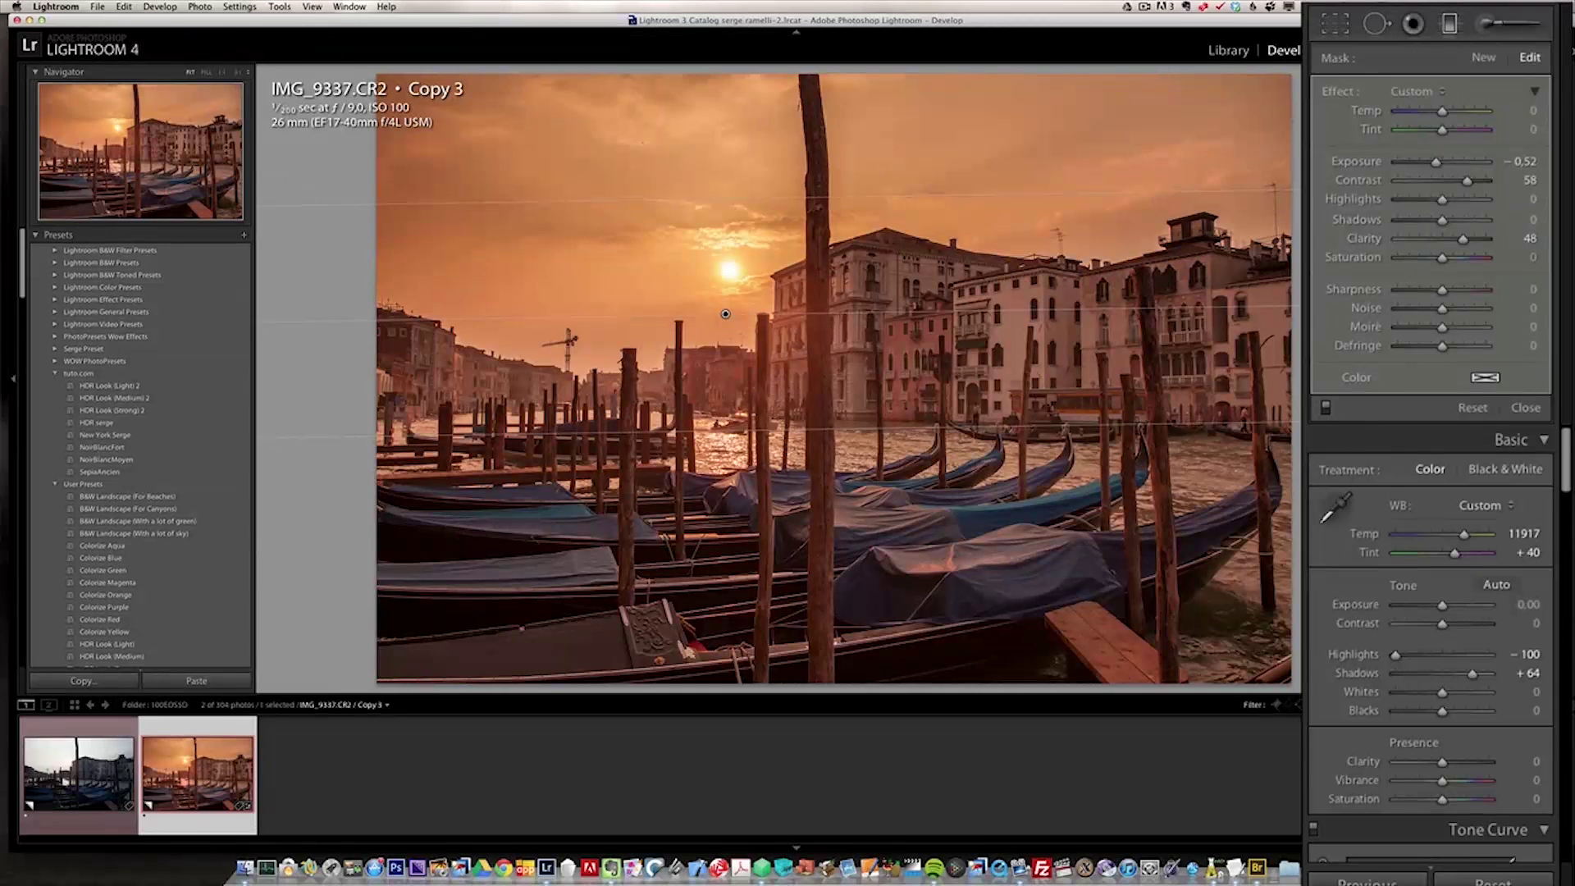
{"action": "left_click", "coordinate": [1325, 409]}
{"action": "left_click", "coordinate": [1325, 409]}
{"action": "left_click", "coordinate": [1523, 407]}
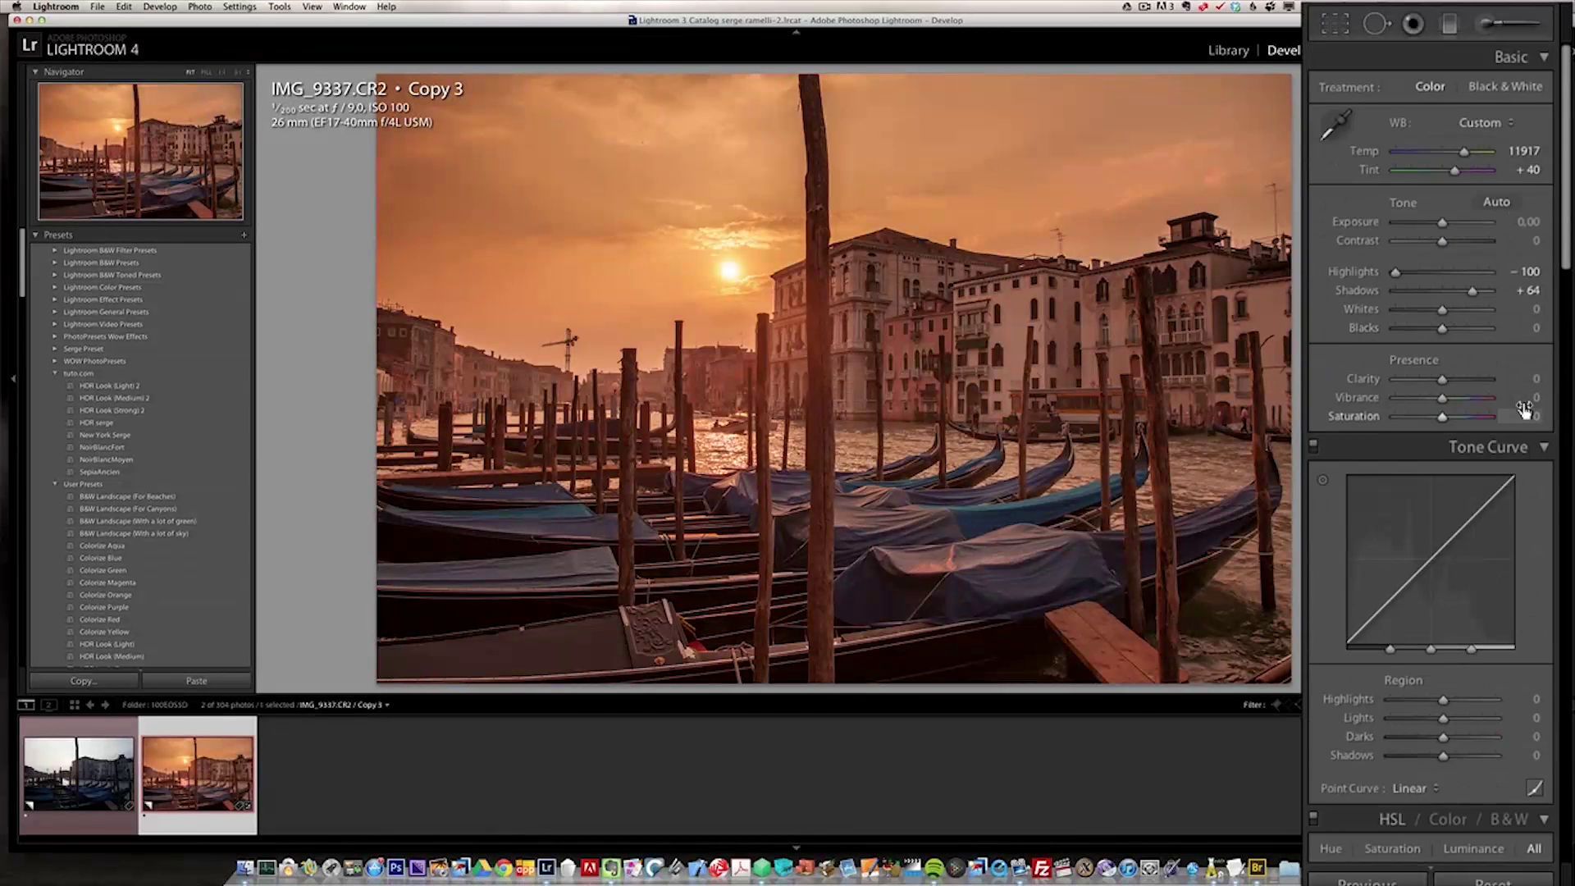
Using the clipping preview, set the virtual copy's Whites to +22 and Blacks to −24
{"action": "key", "text": "alt"}
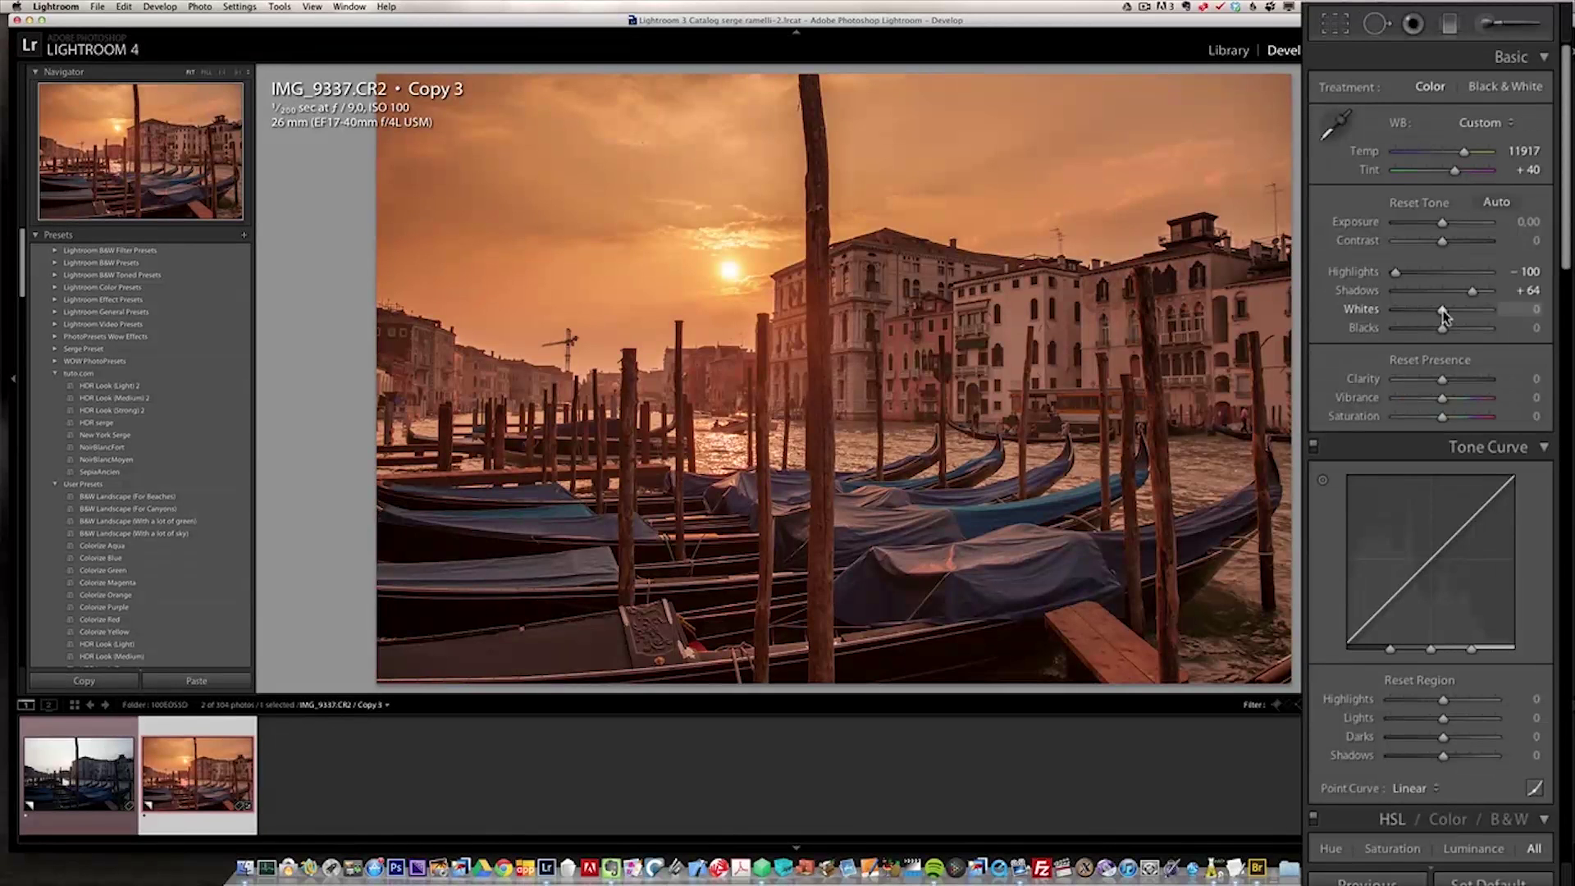
{"action": "left_click_drag", "start_coordinate": [1442, 310], "coordinate": [1454, 308]}
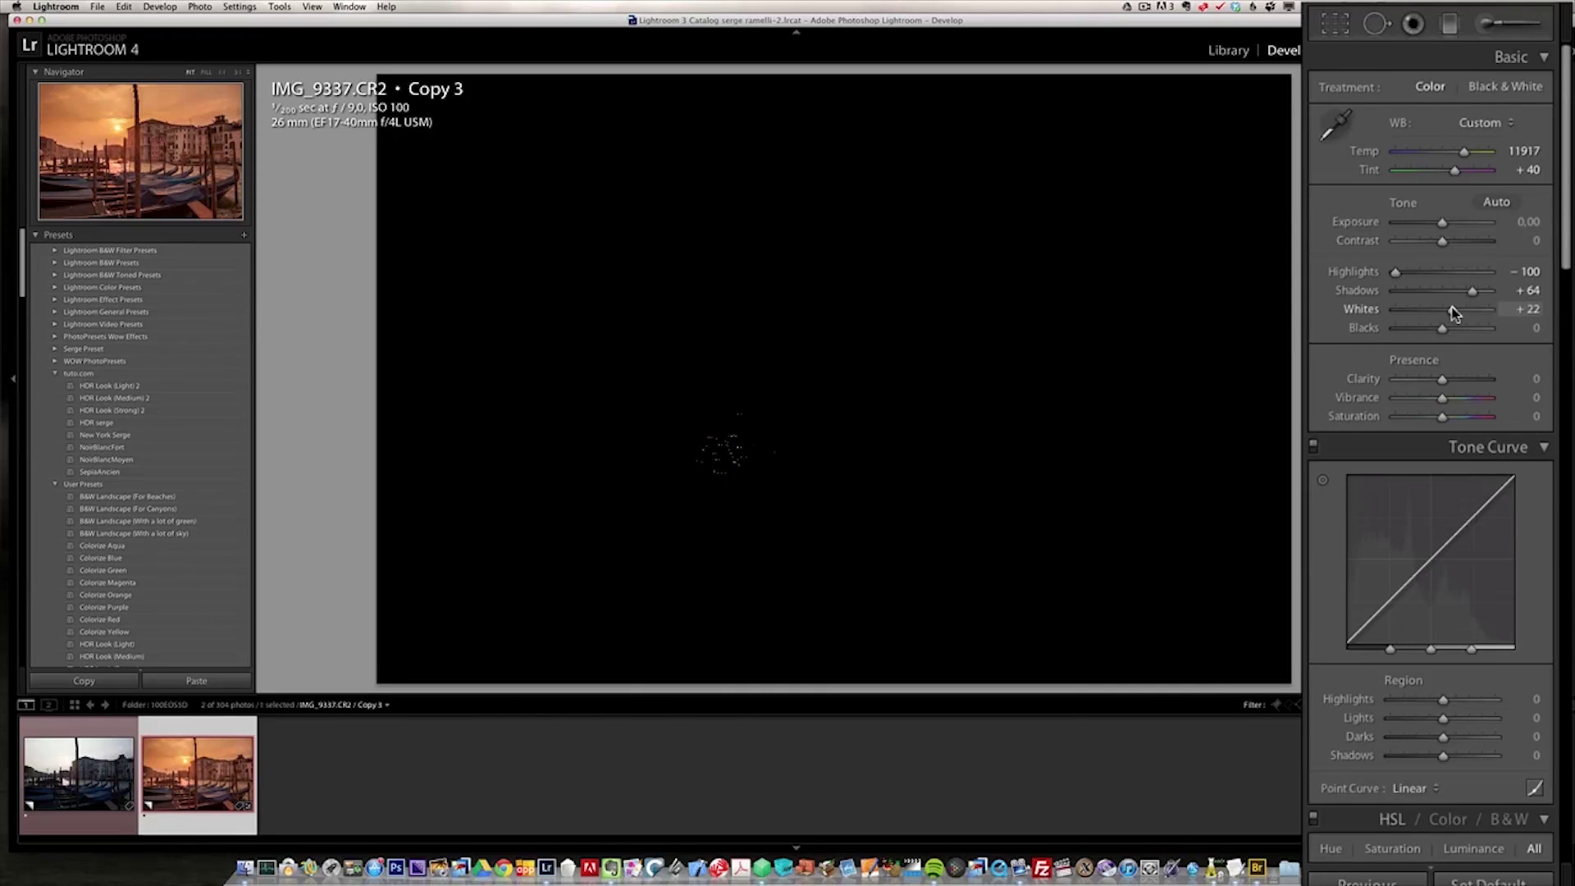
{"action": "left_click_drag", "start_coordinate": [1453, 312], "coordinate": [1452, 313], "text": "alt"}
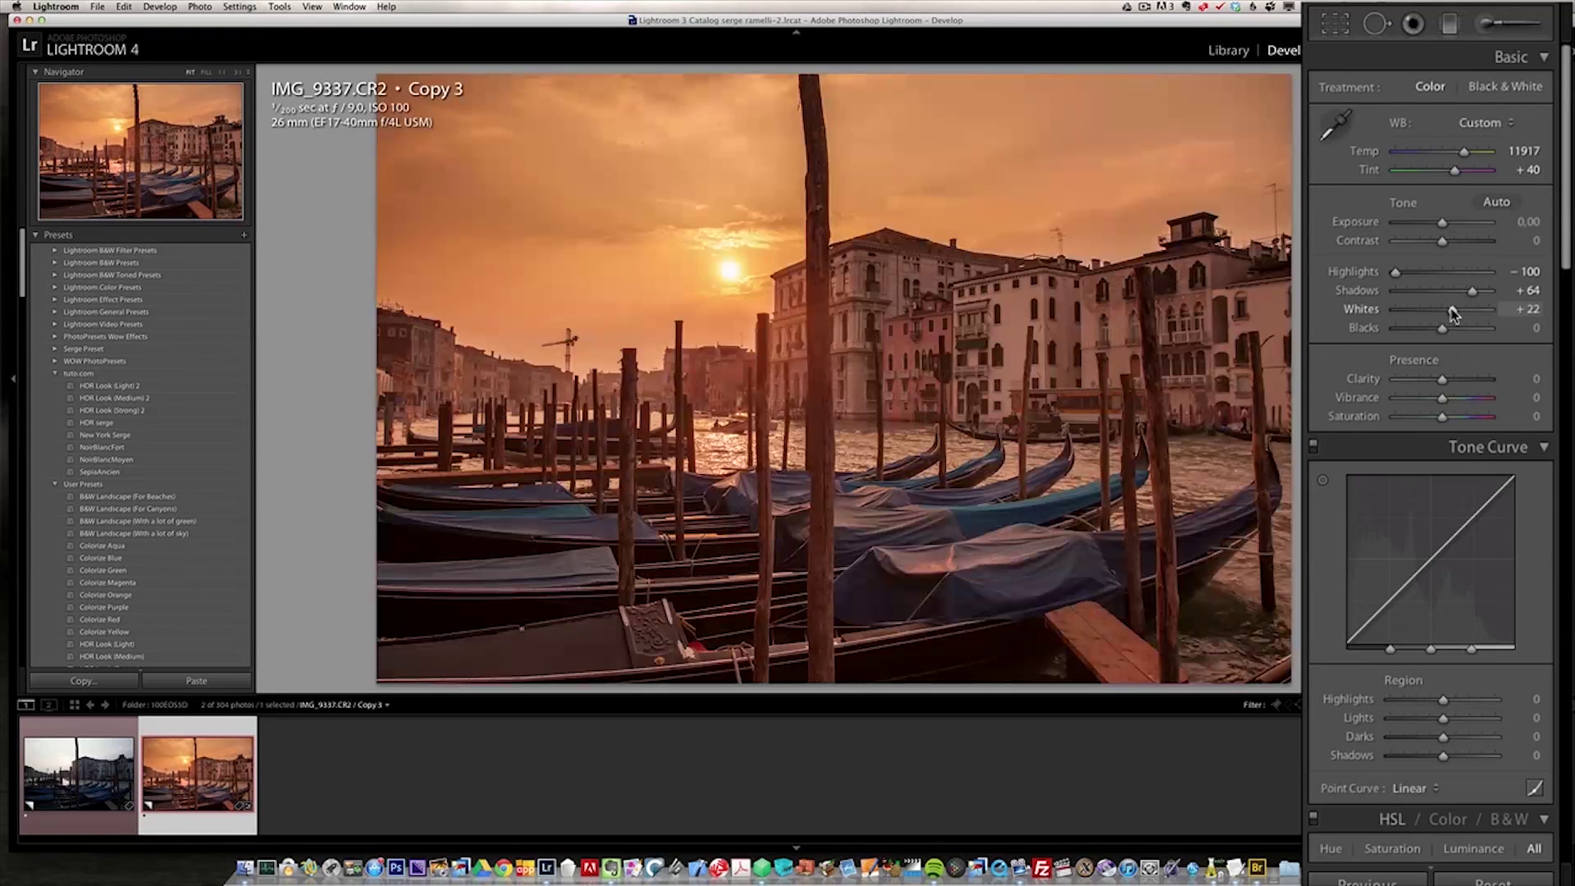
{"action": "key", "text": "alt"}
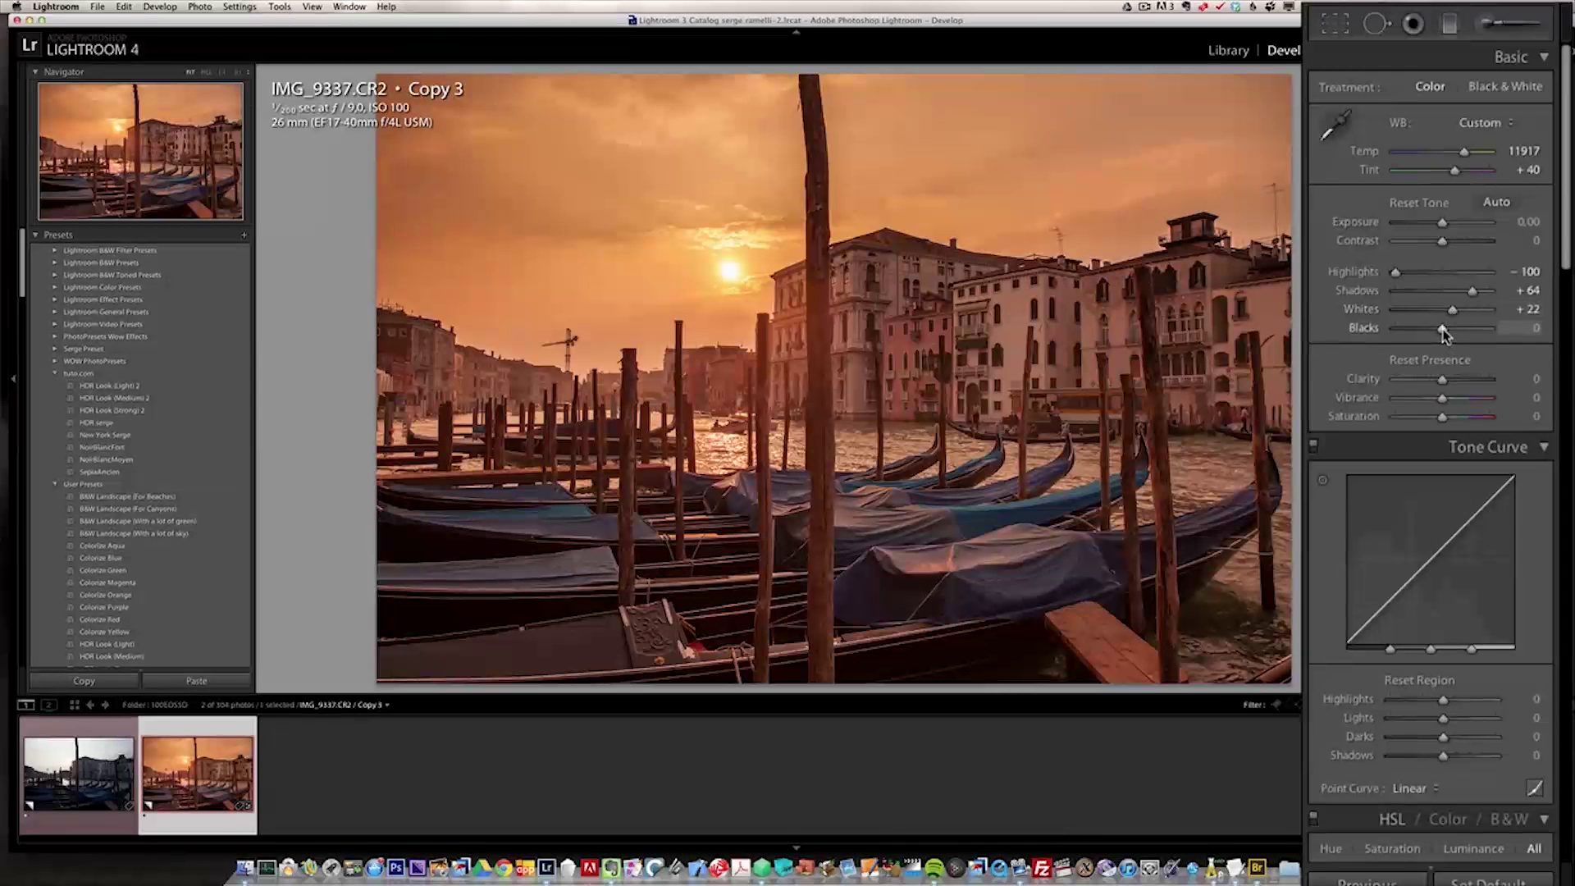
{"action": "left_click_drag", "start_coordinate": [1444, 333], "coordinate": [1430, 332]}
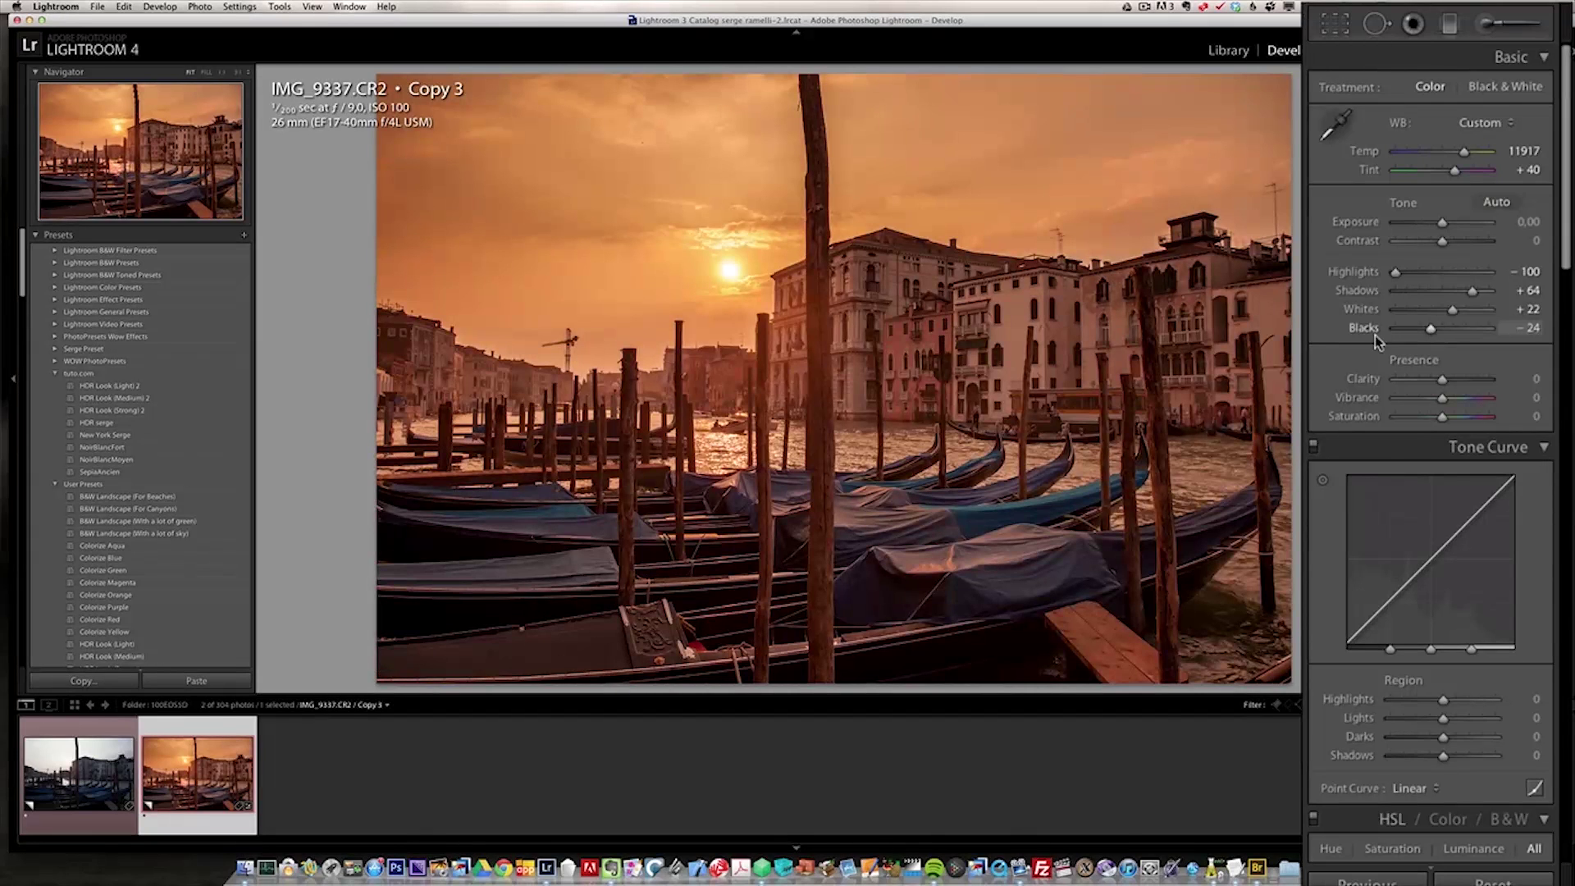
Set the virtual copy's Contrast to +33 and Exposure to +0.10, and compare it with the unedited original
{"action": "left_click", "coordinate": [1457, 241]}
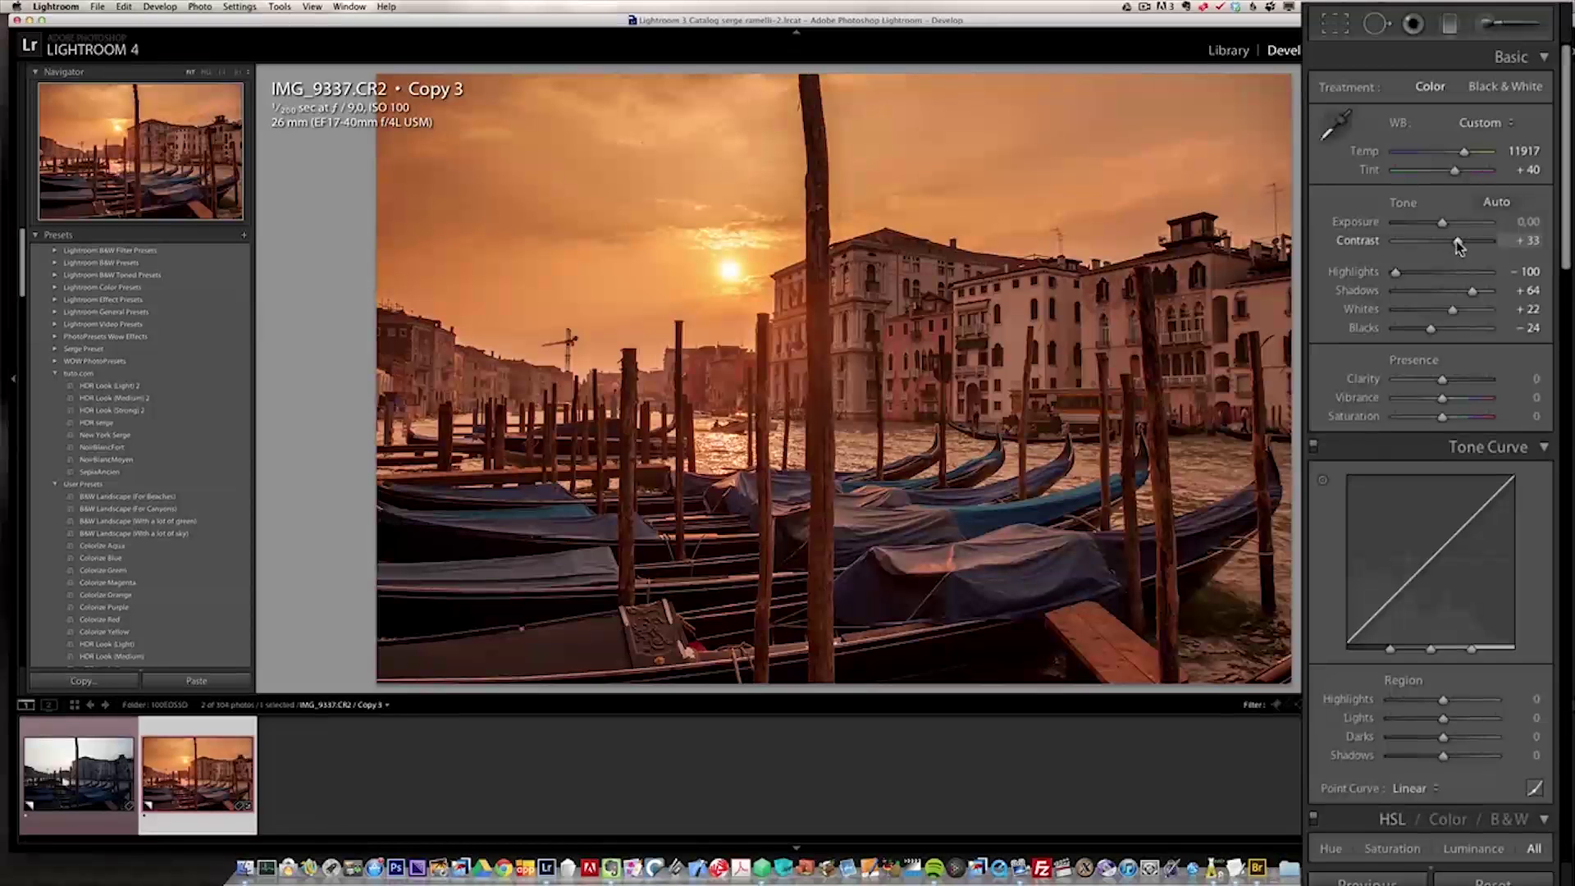
{"action": "left_click", "coordinate": [1442, 223]}
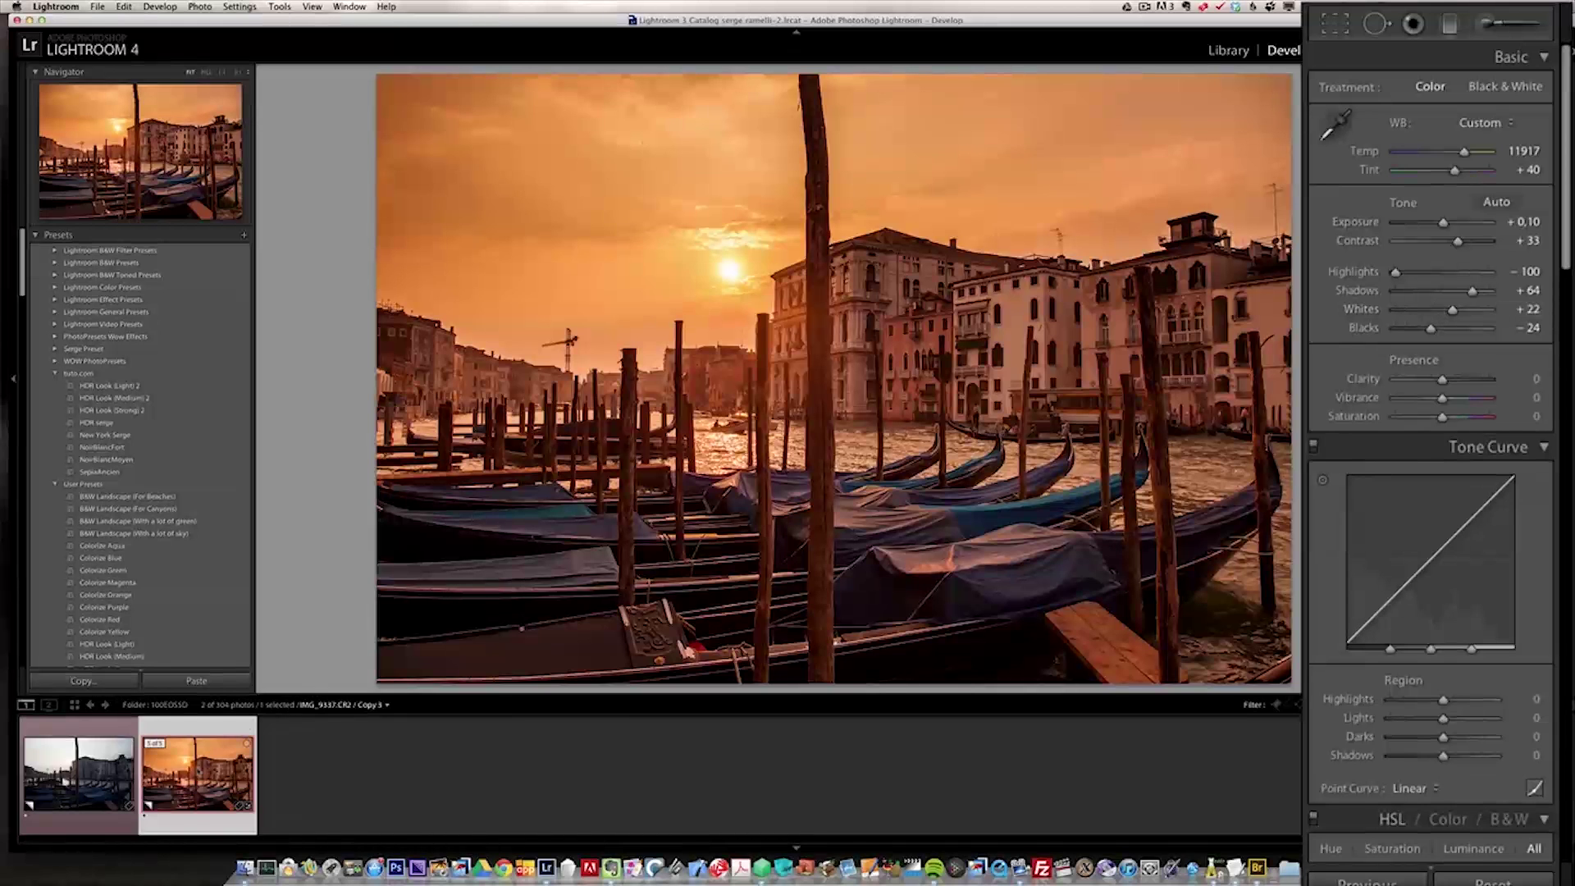
{"action": "left_click", "coordinate": [114, 744]}
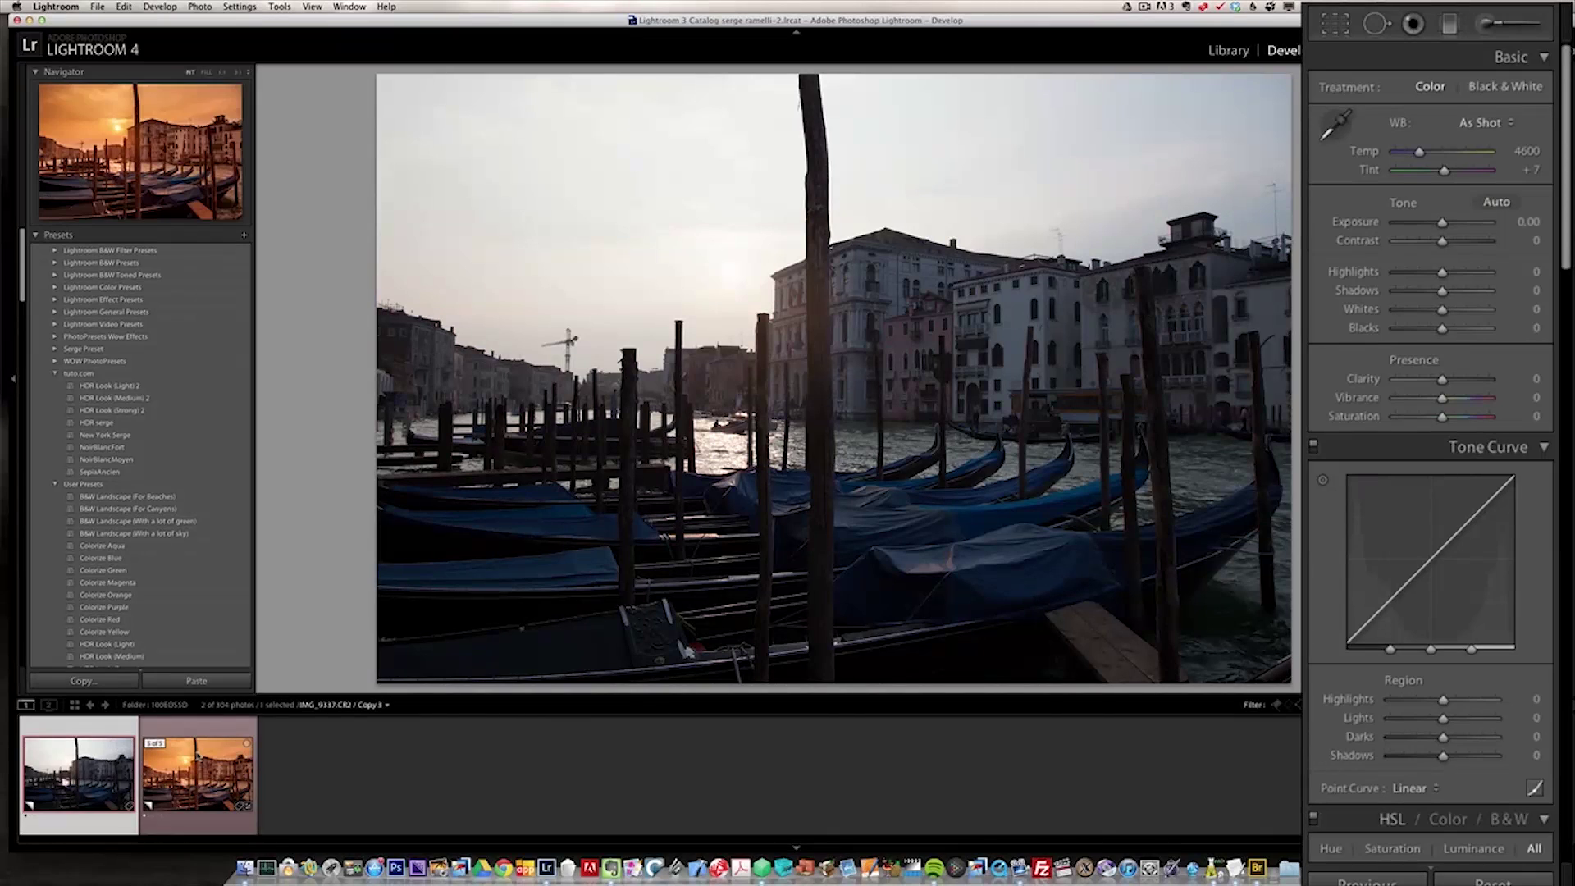
{"action": "left_click", "coordinate": [195, 755]}
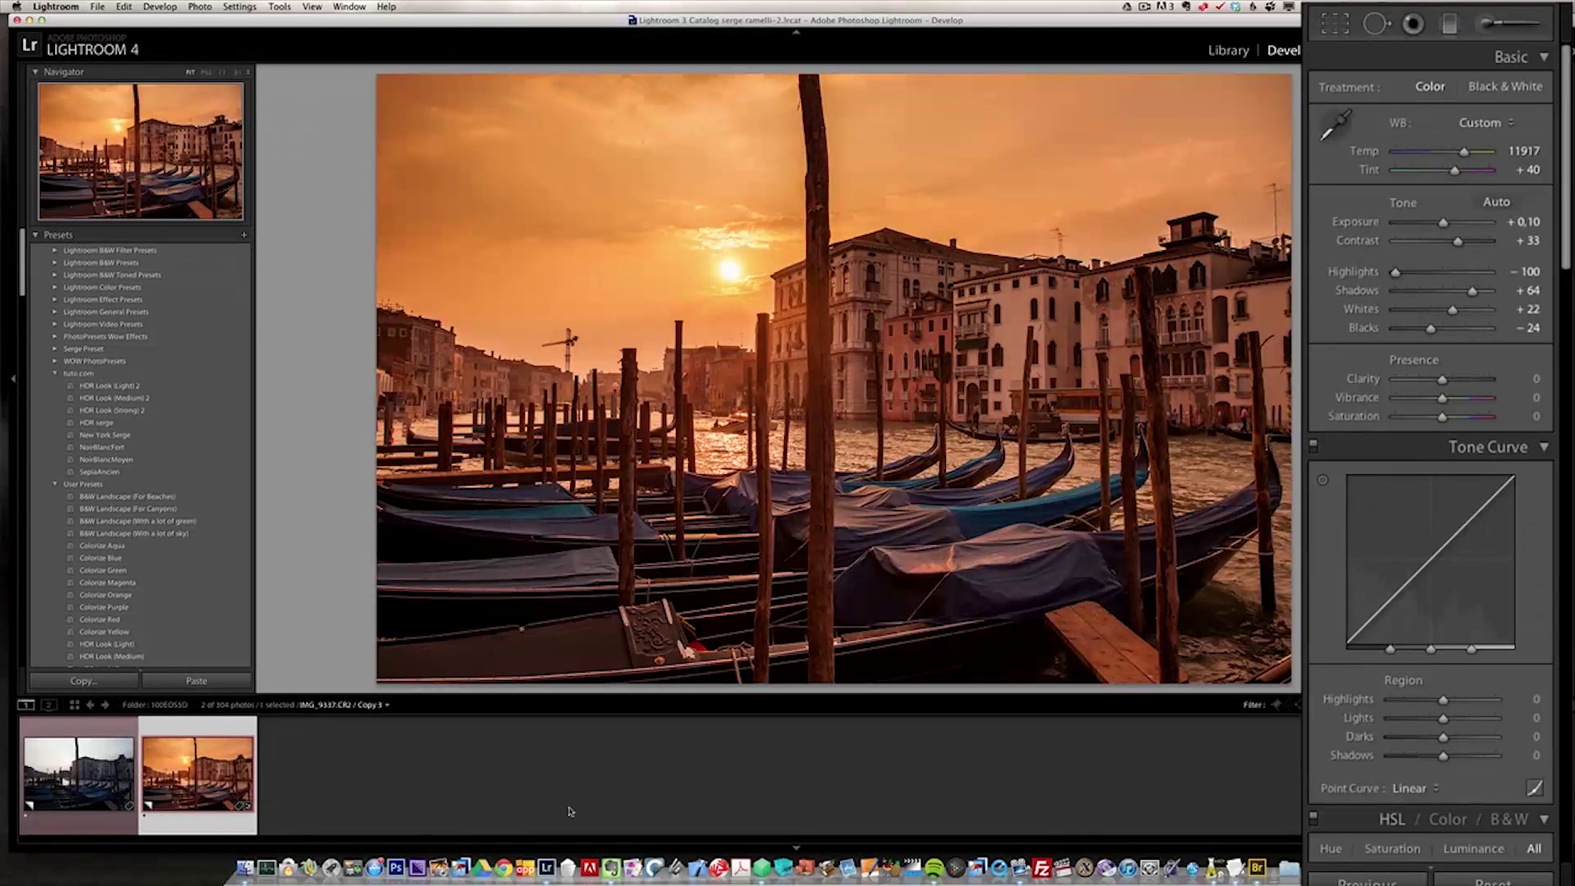
Try a very light post-crop vignette on the virtual copy with Amount −4
{"action": "scroll", "coordinate": [1567, 211], "scroll_direction": "down", "scroll_amount": 20}
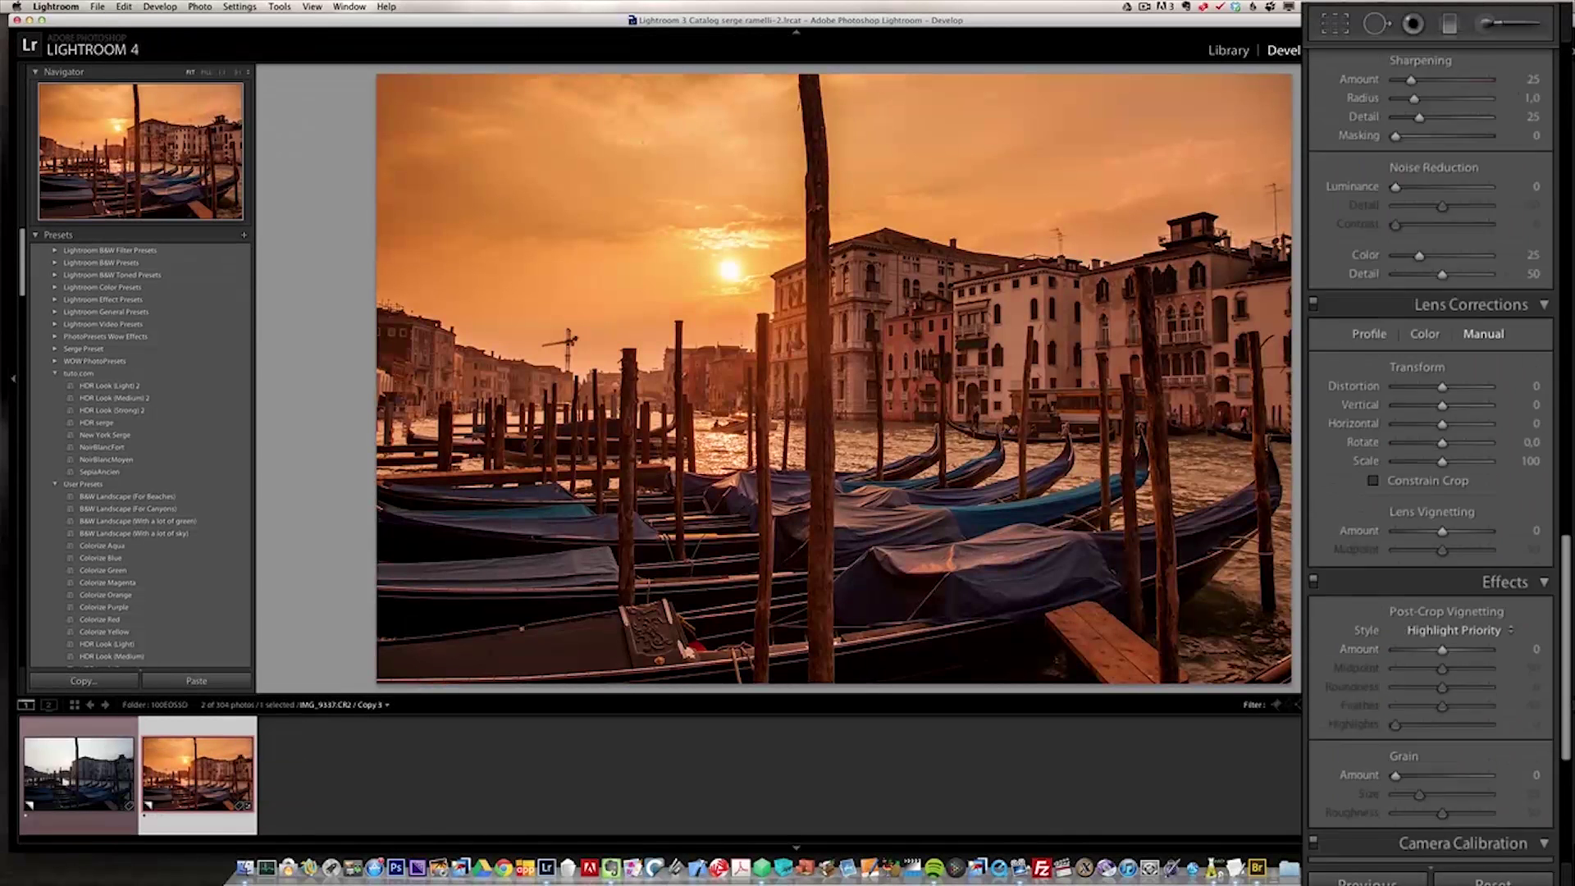
{"action": "left_click_drag", "start_coordinate": [1440, 284], "coordinate": [1437, 284]}
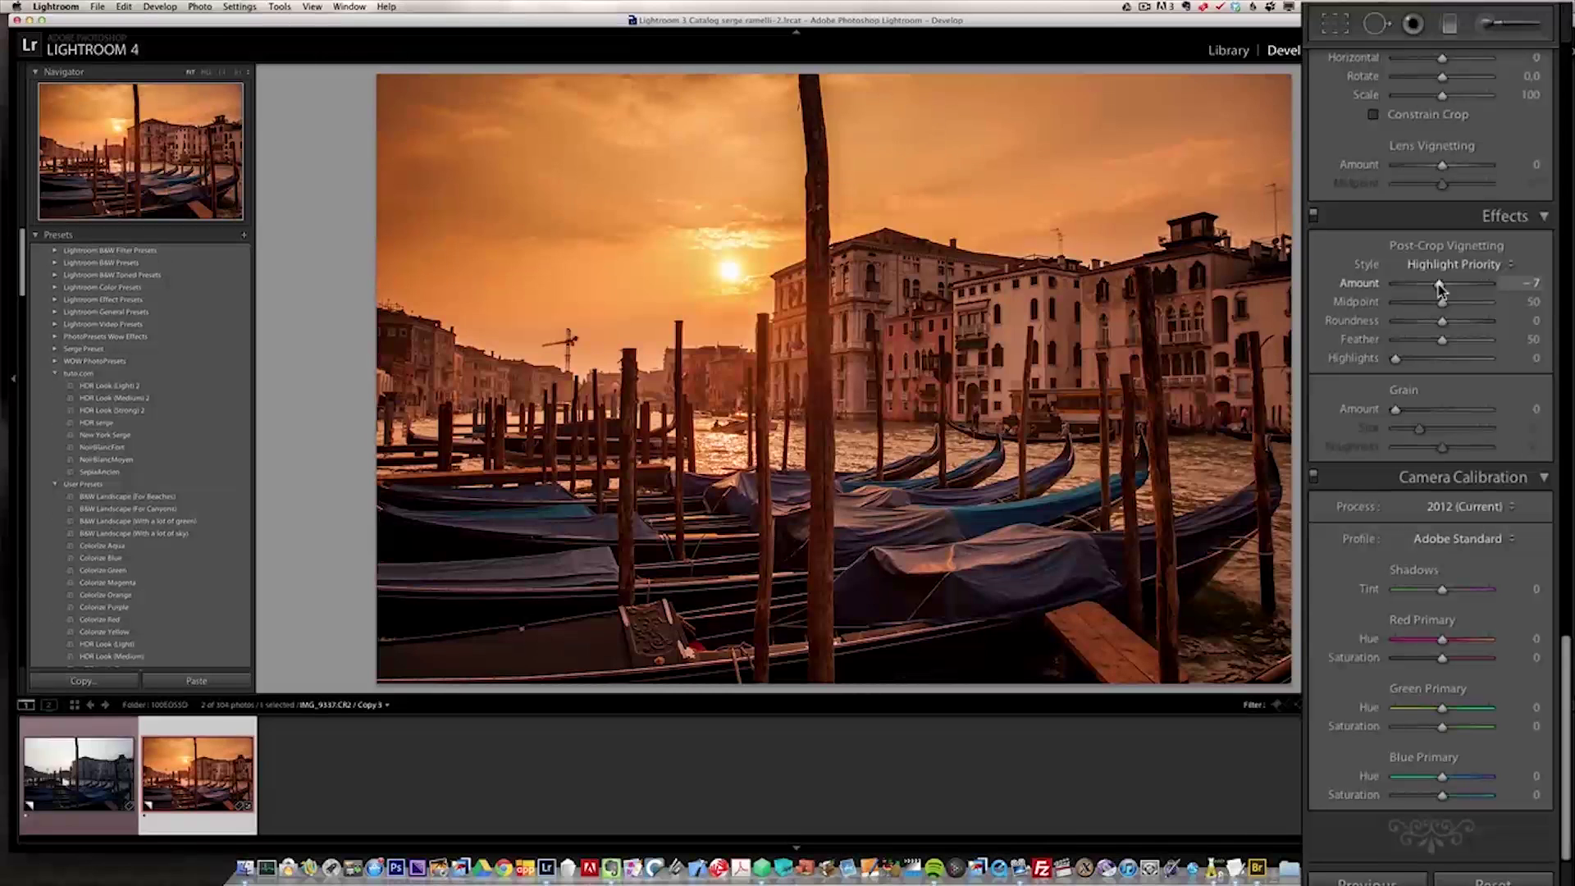
{"action": "left_click_drag", "start_coordinate": [1438, 284], "coordinate": [1441, 283]}
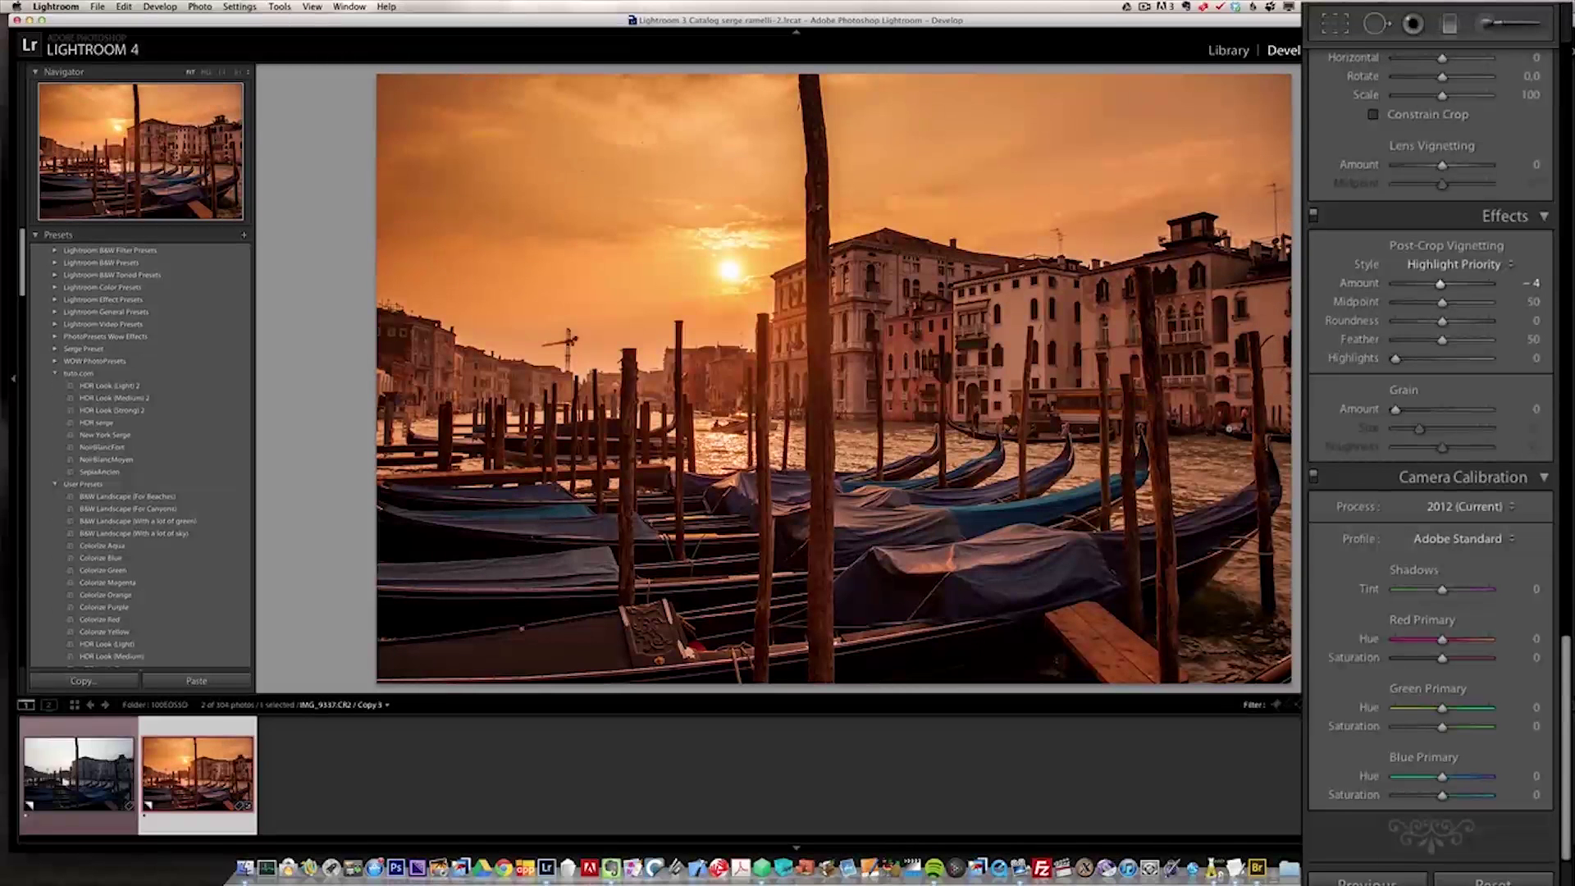
Enable lens profile corrections for the virtual copy and set its post-crop vignette Amount to −16
{"action": "left_click_drag", "start_coordinate": [1568, 666], "coordinate": [1558, 531]}
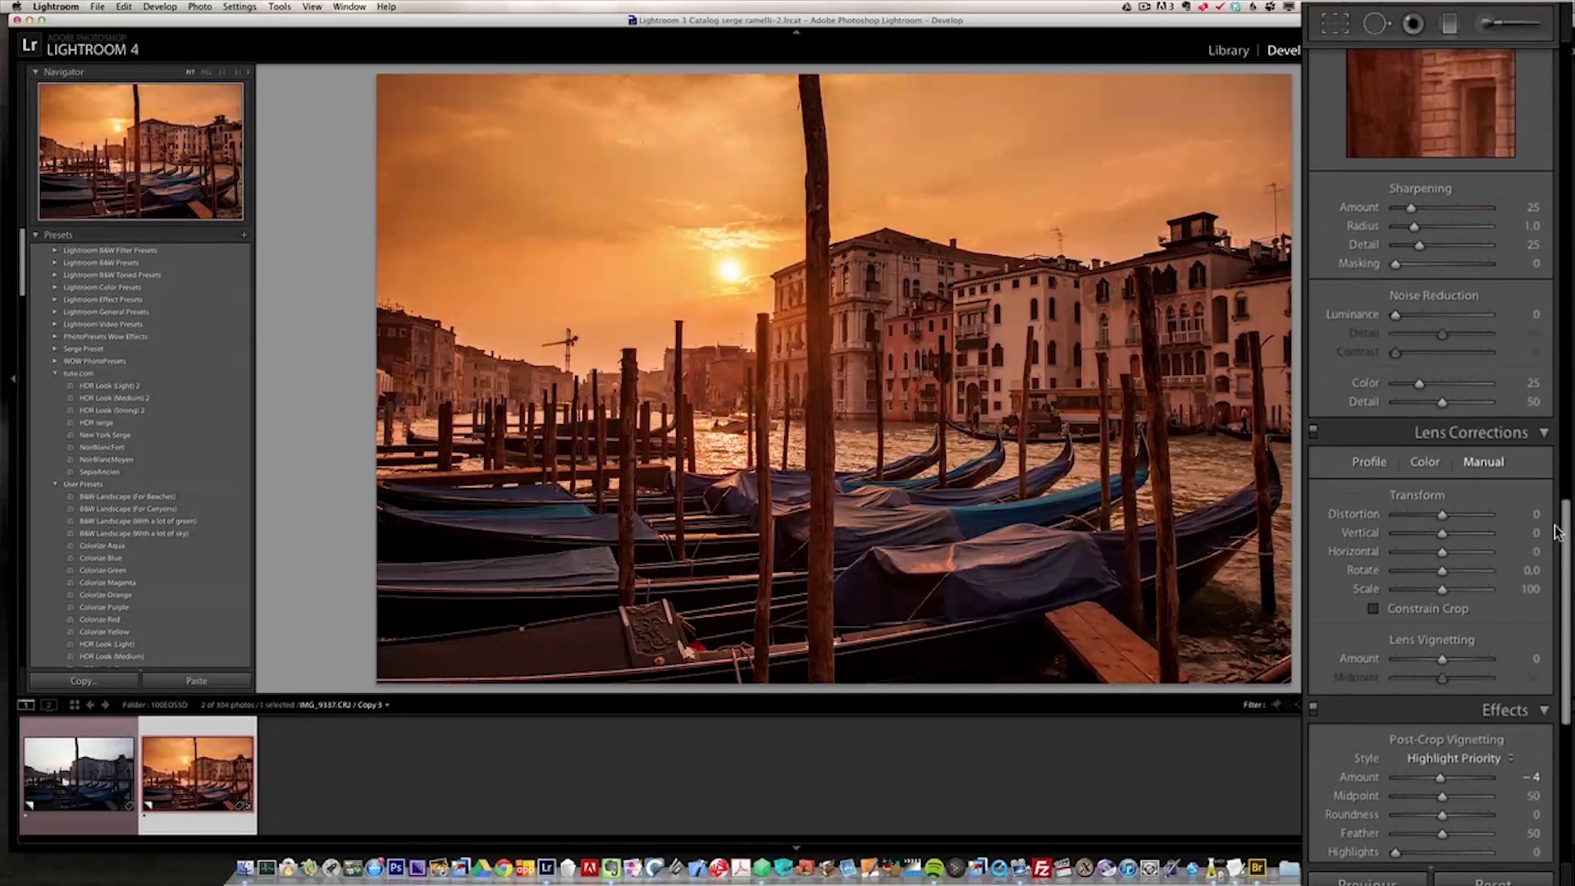
{"action": "left_click", "coordinate": [1370, 463]}
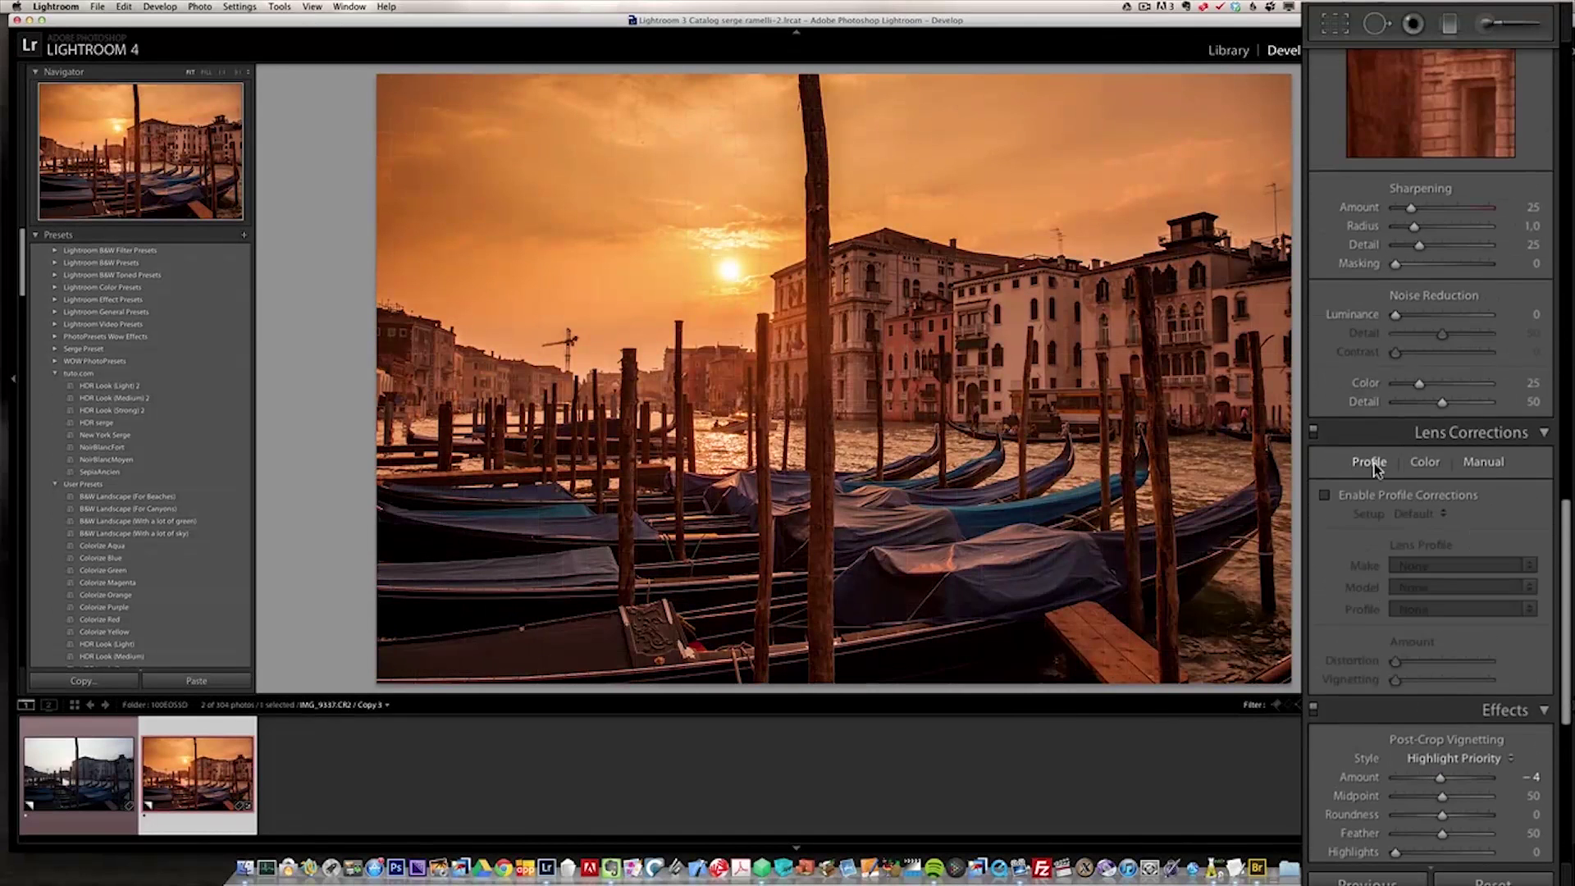
{"action": "left_click", "coordinate": [1400, 494]}
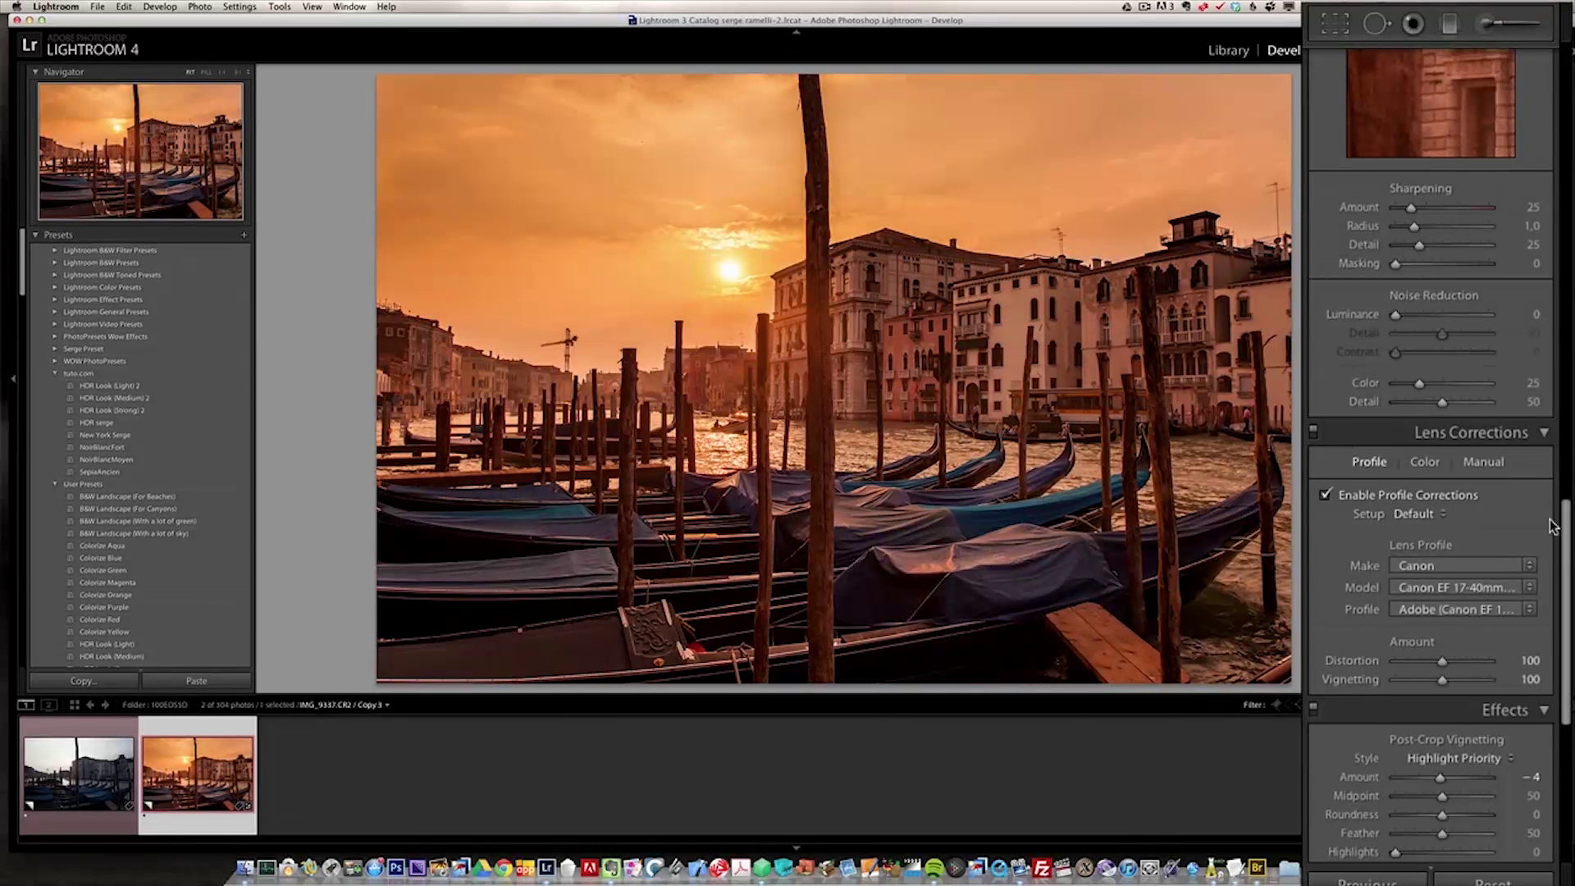
{"action": "left_click_drag", "start_coordinate": [1569, 521], "coordinate": [1569, 603]}
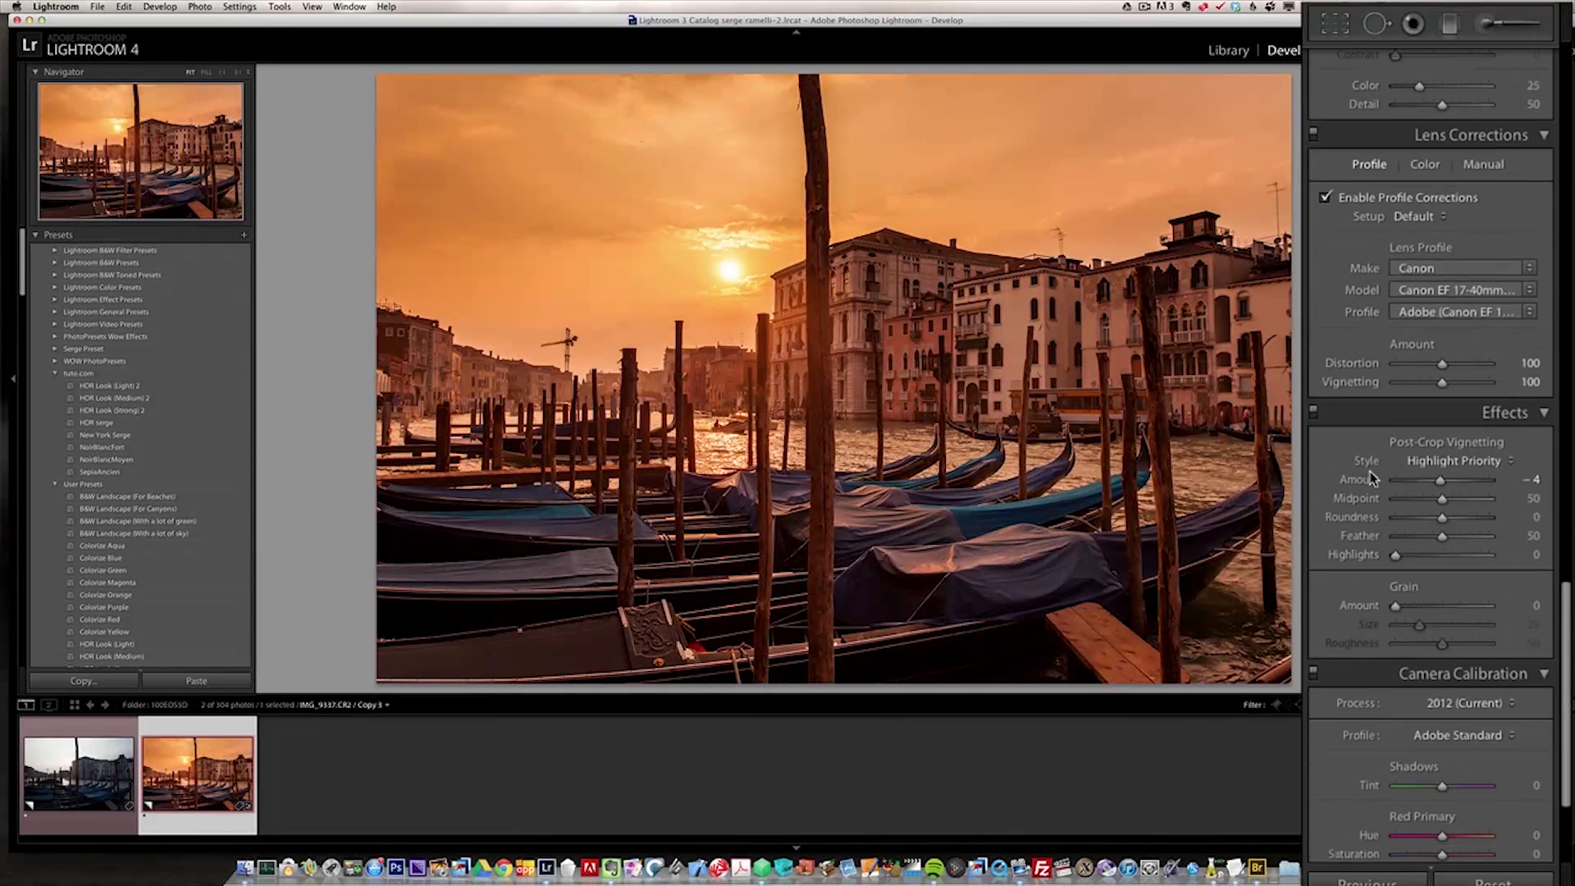
{"action": "left_click_drag", "start_coordinate": [1438, 481], "coordinate": [1434, 481]}
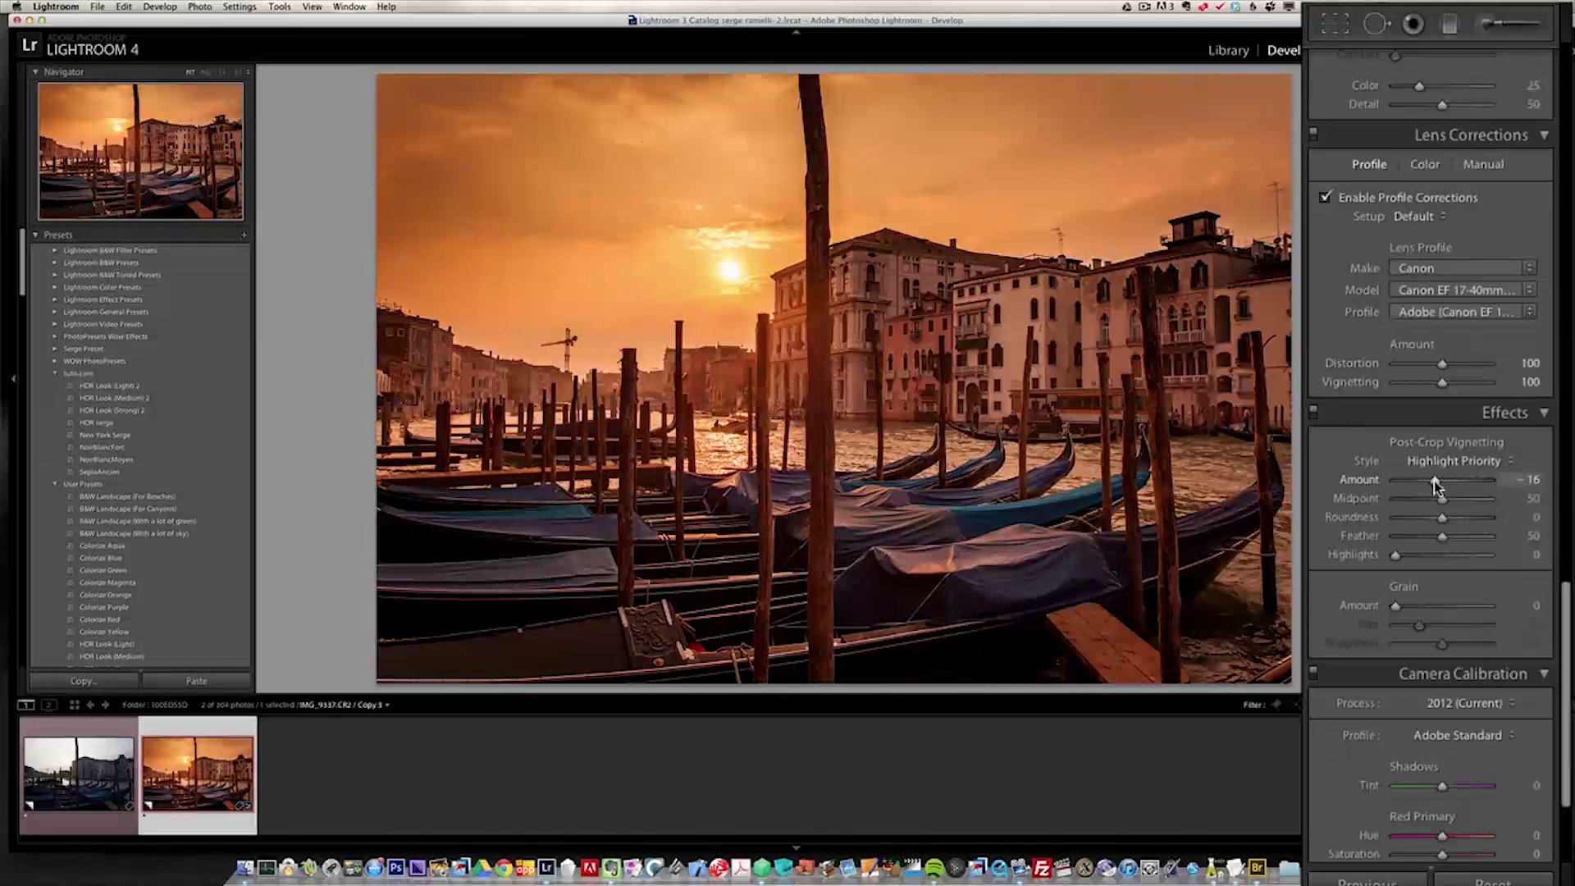
Try the Camera Landscape calibration profile on the virtual copy and return to Adobe Standard
{"action": "scroll", "coordinate": [1509, 584], "scroll_direction": "down", "scroll_amount": 5}
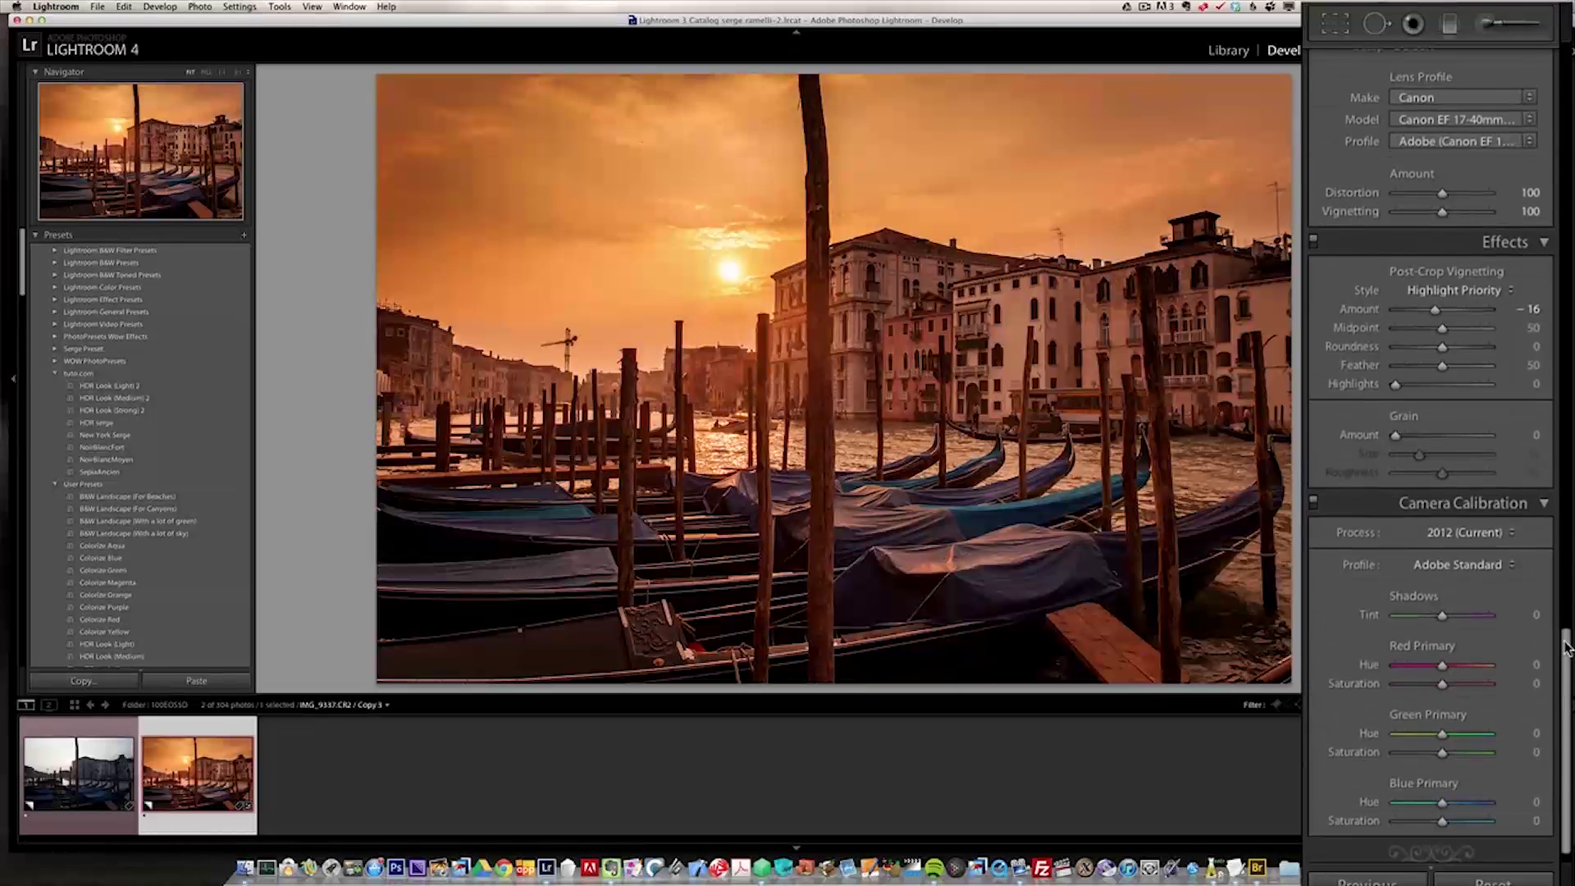
{"action": "left_click", "coordinate": [1457, 564]}
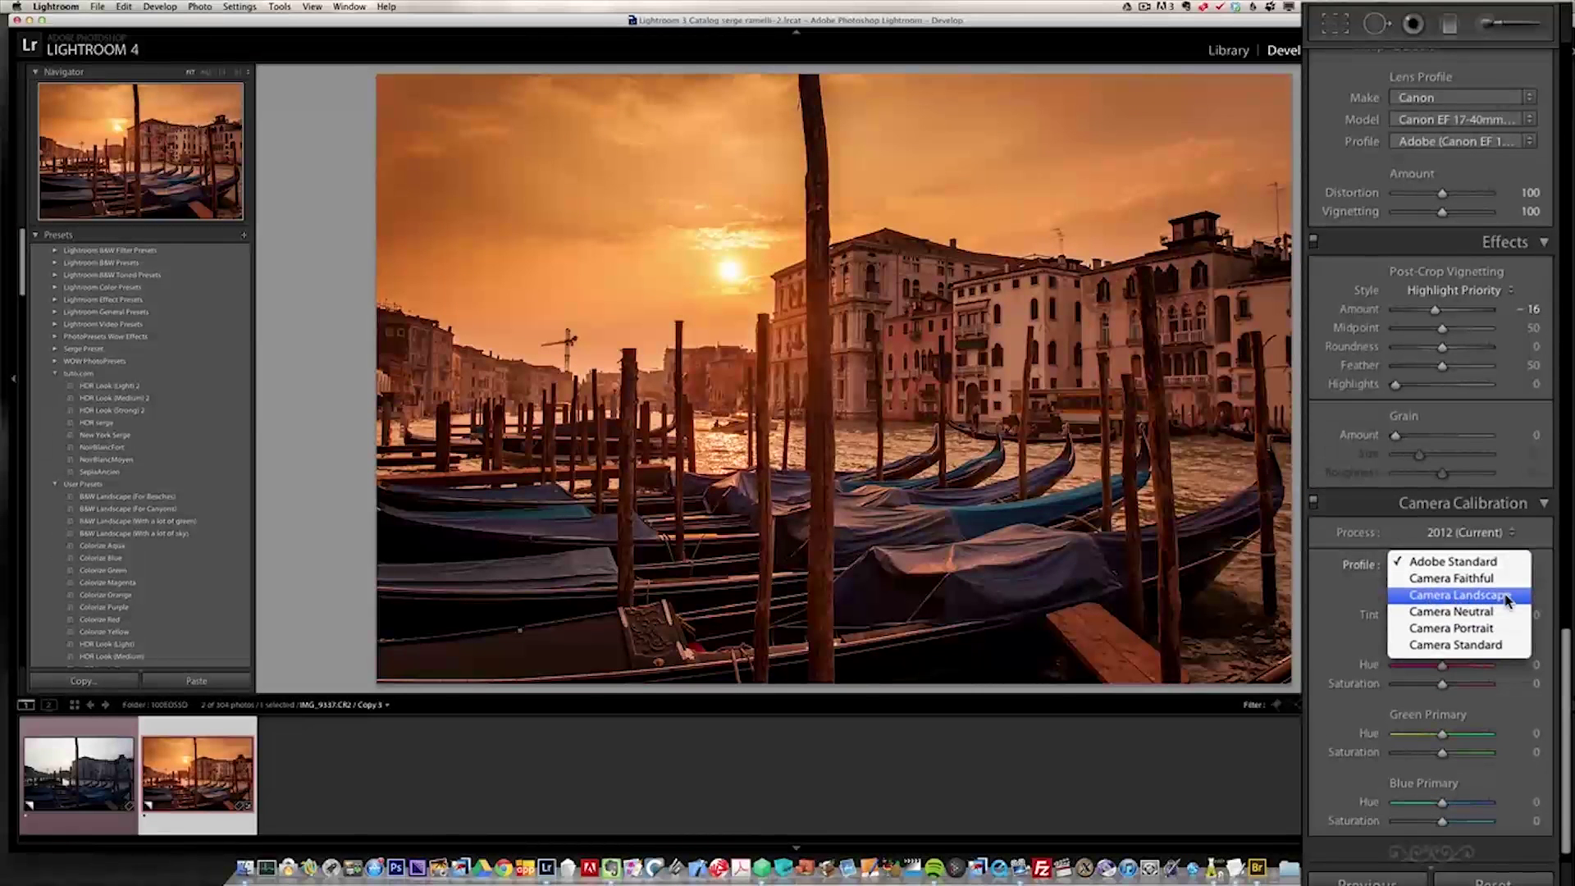
{"action": "left_click", "coordinate": [1507, 599]}
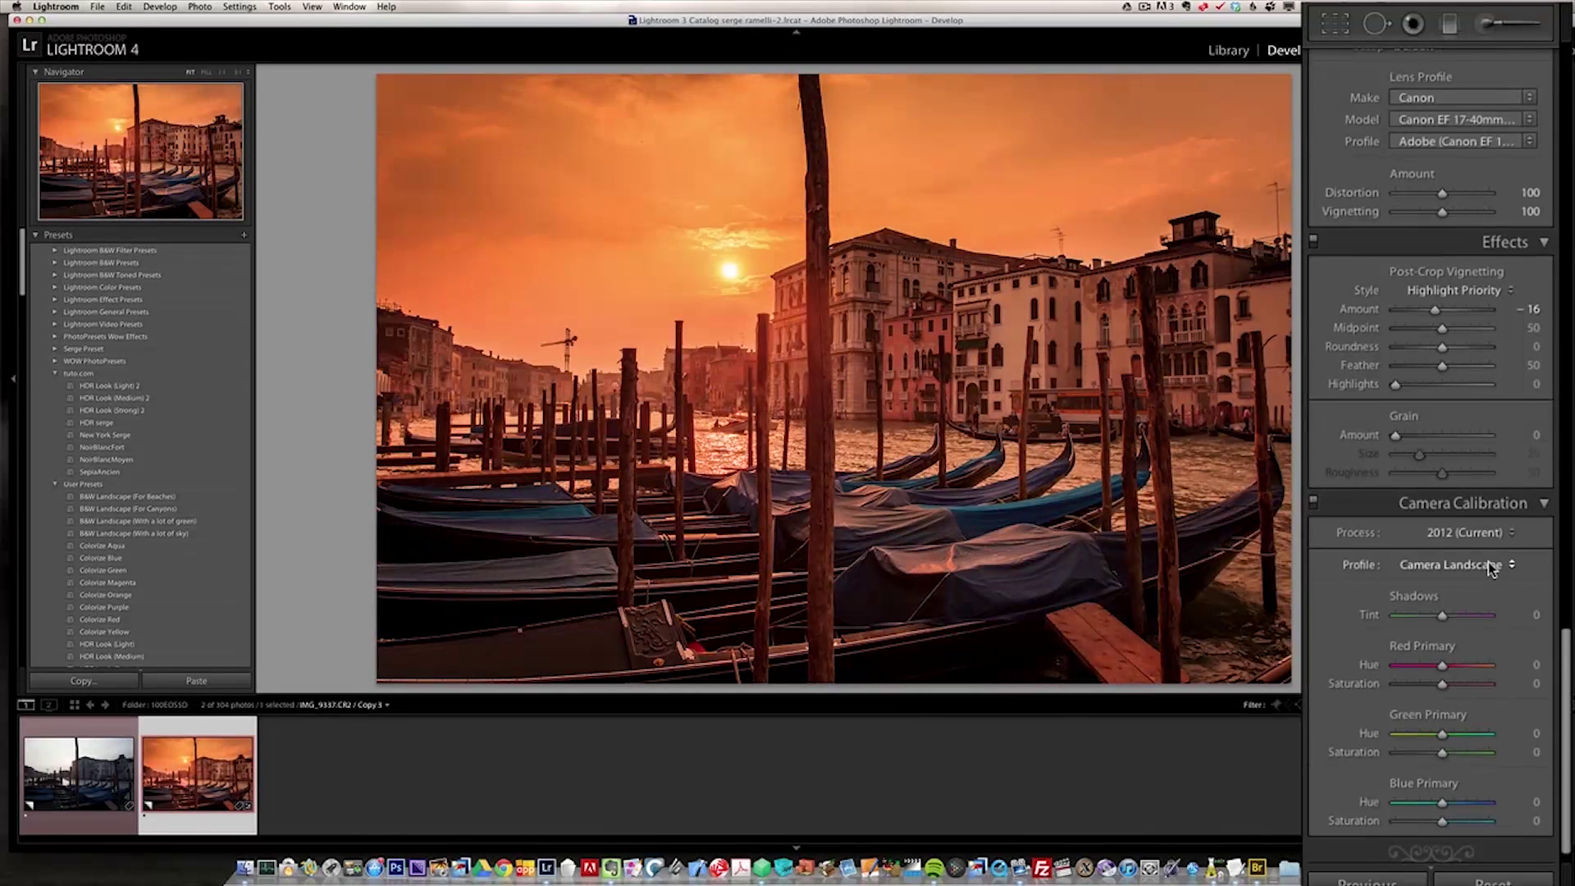
{"action": "left_click", "coordinate": [1491, 565]}
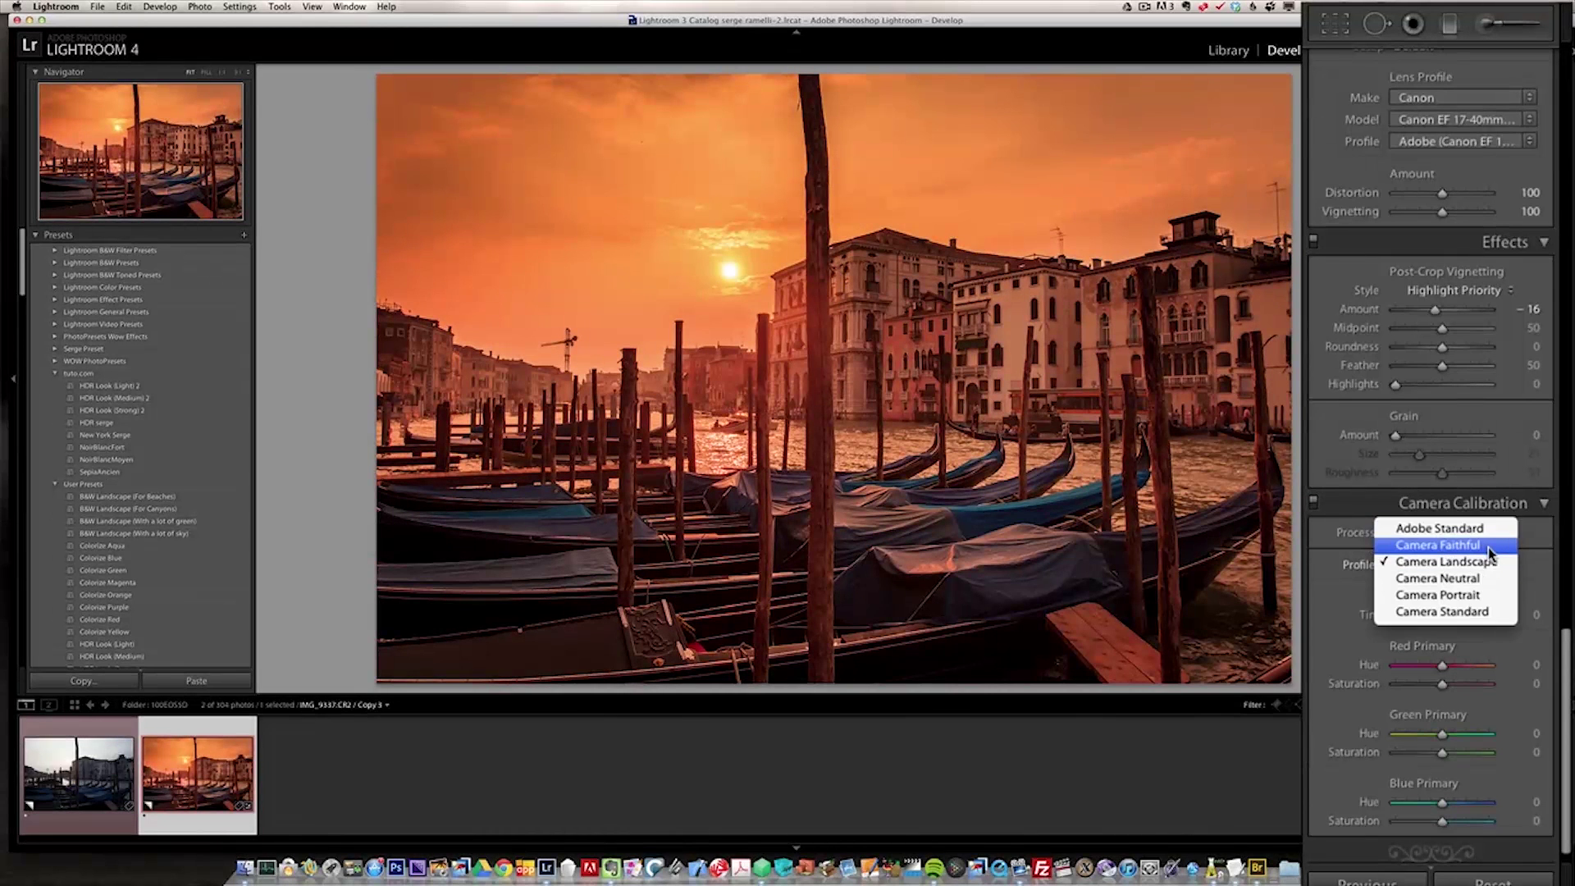
{"action": "left_click", "coordinate": [1485, 532]}
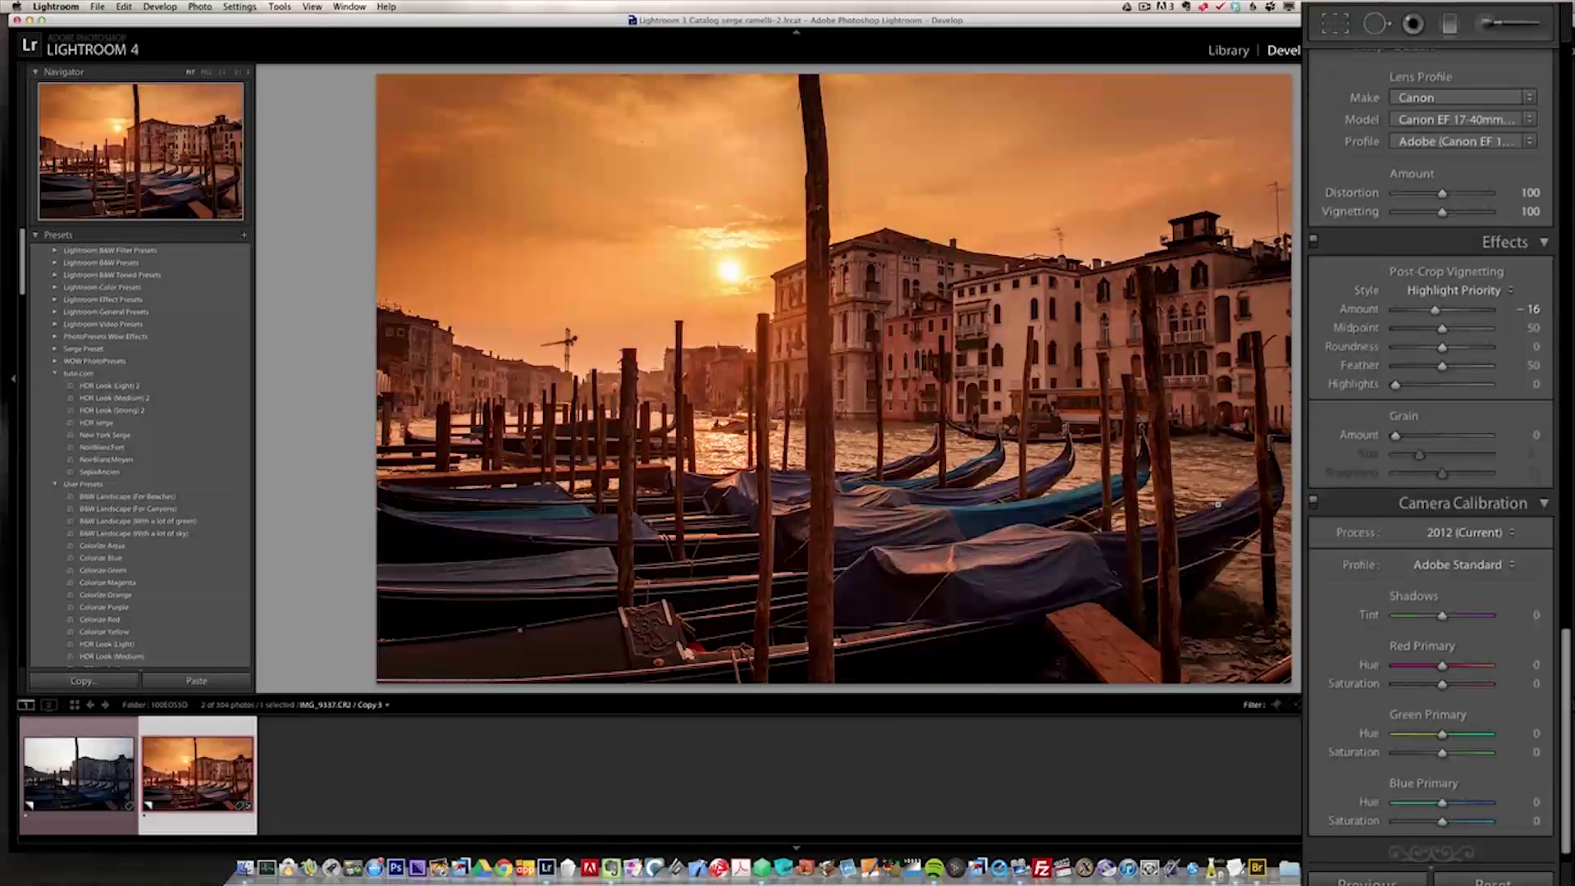
Compare the unedited gondola photo with the finished sunset version
{"action": "left_click", "coordinate": [75, 803]}
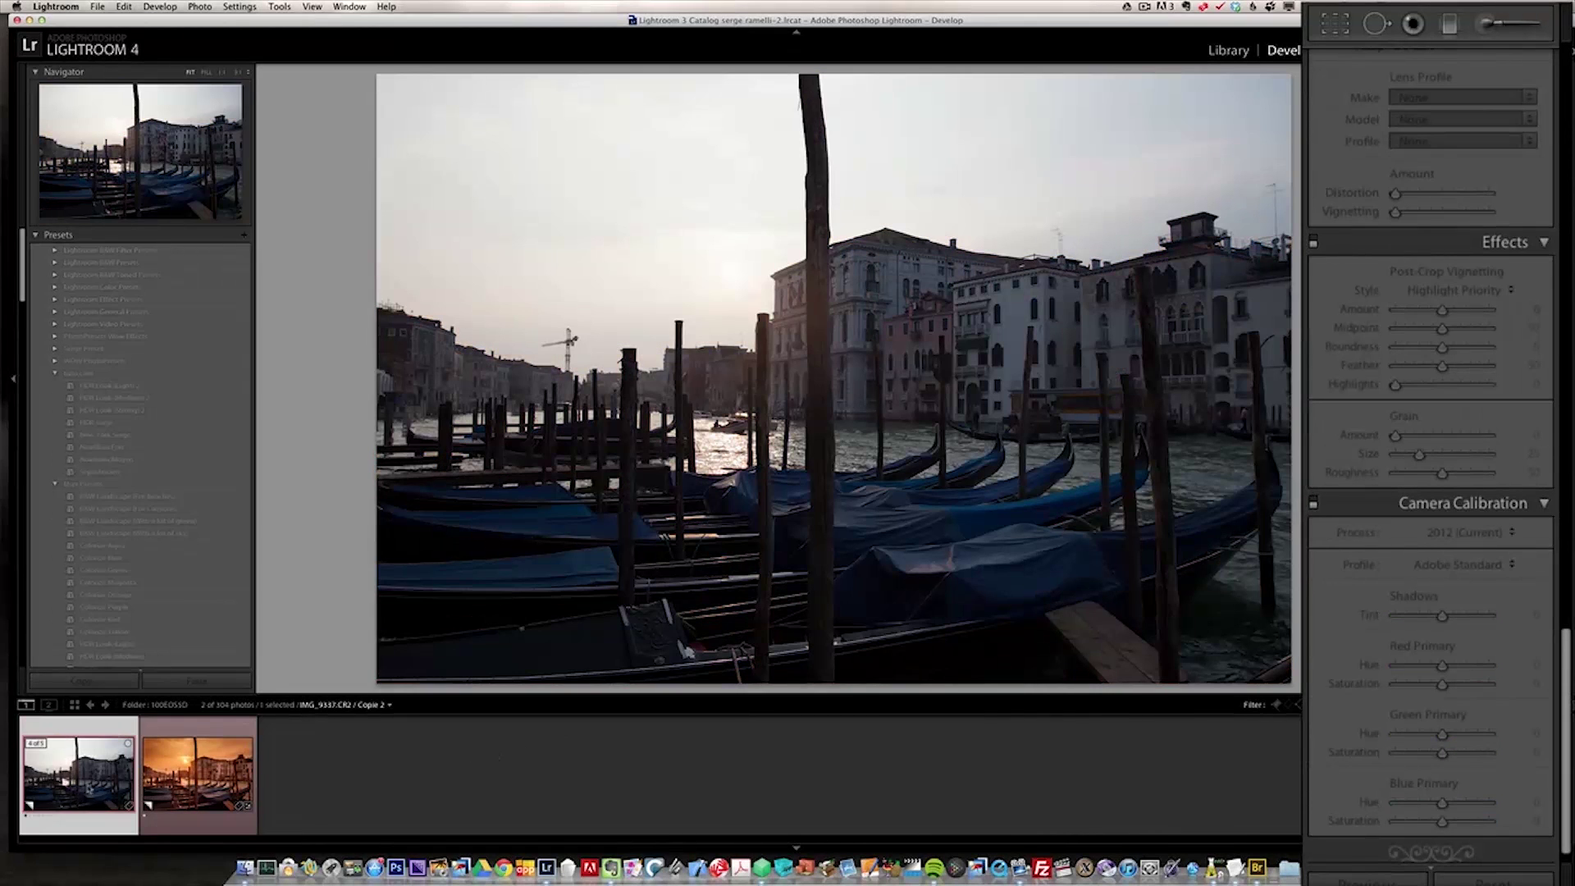
{"action": "left_click", "coordinate": [174, 773]}
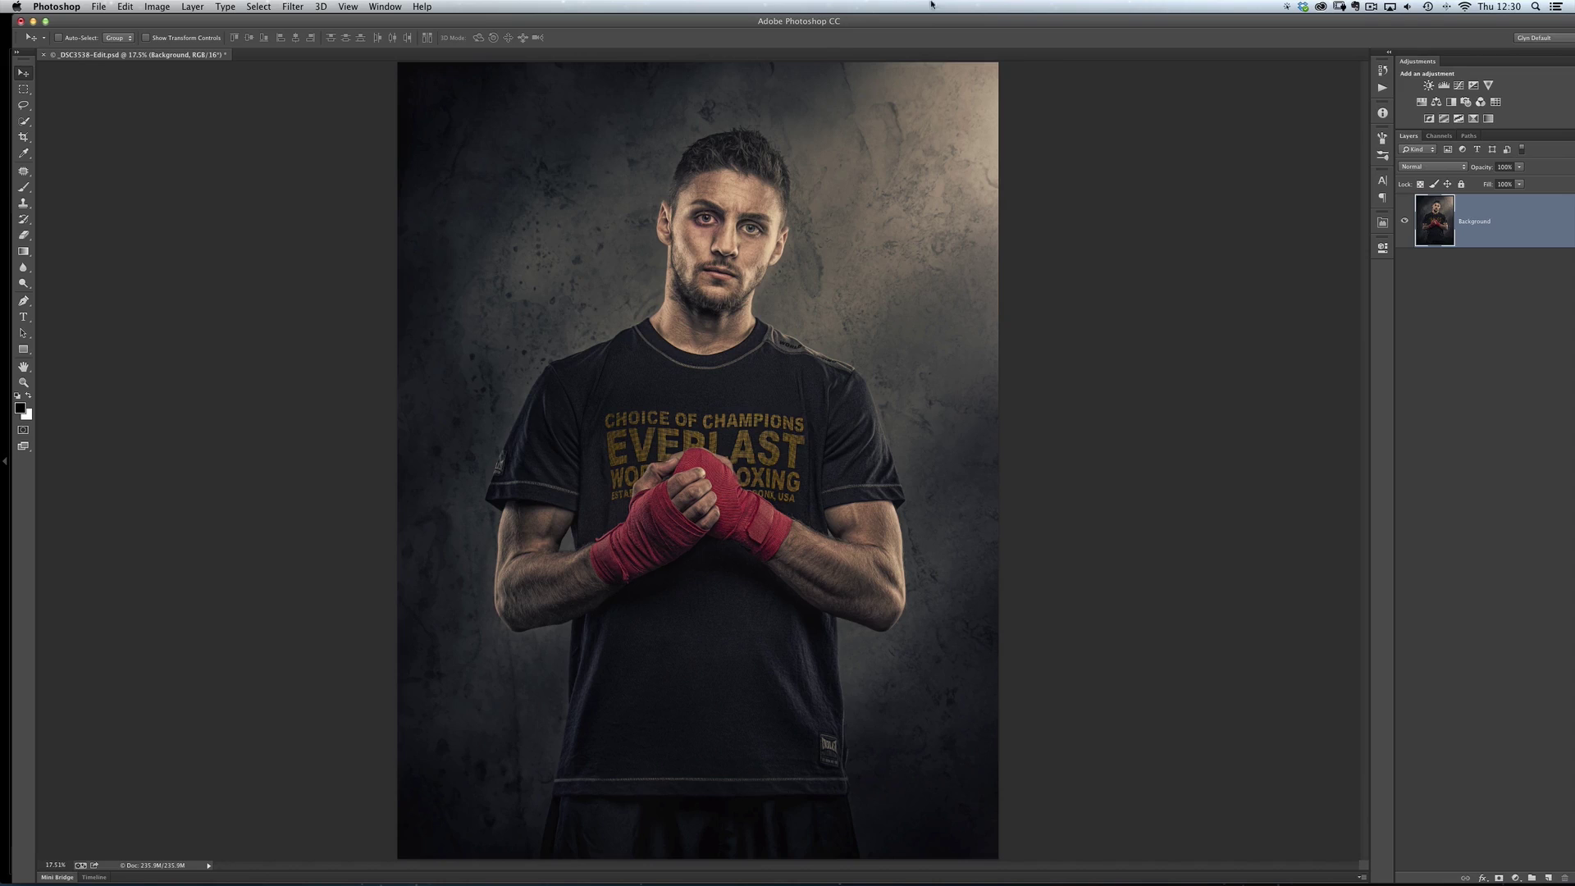
Switch to Photoshop, look up Adobe Paper Textures Pro among all add-ons in the Adobe Exchange extension, and close the extension
{"action": "left_click", "coordinate": [385, 6]}
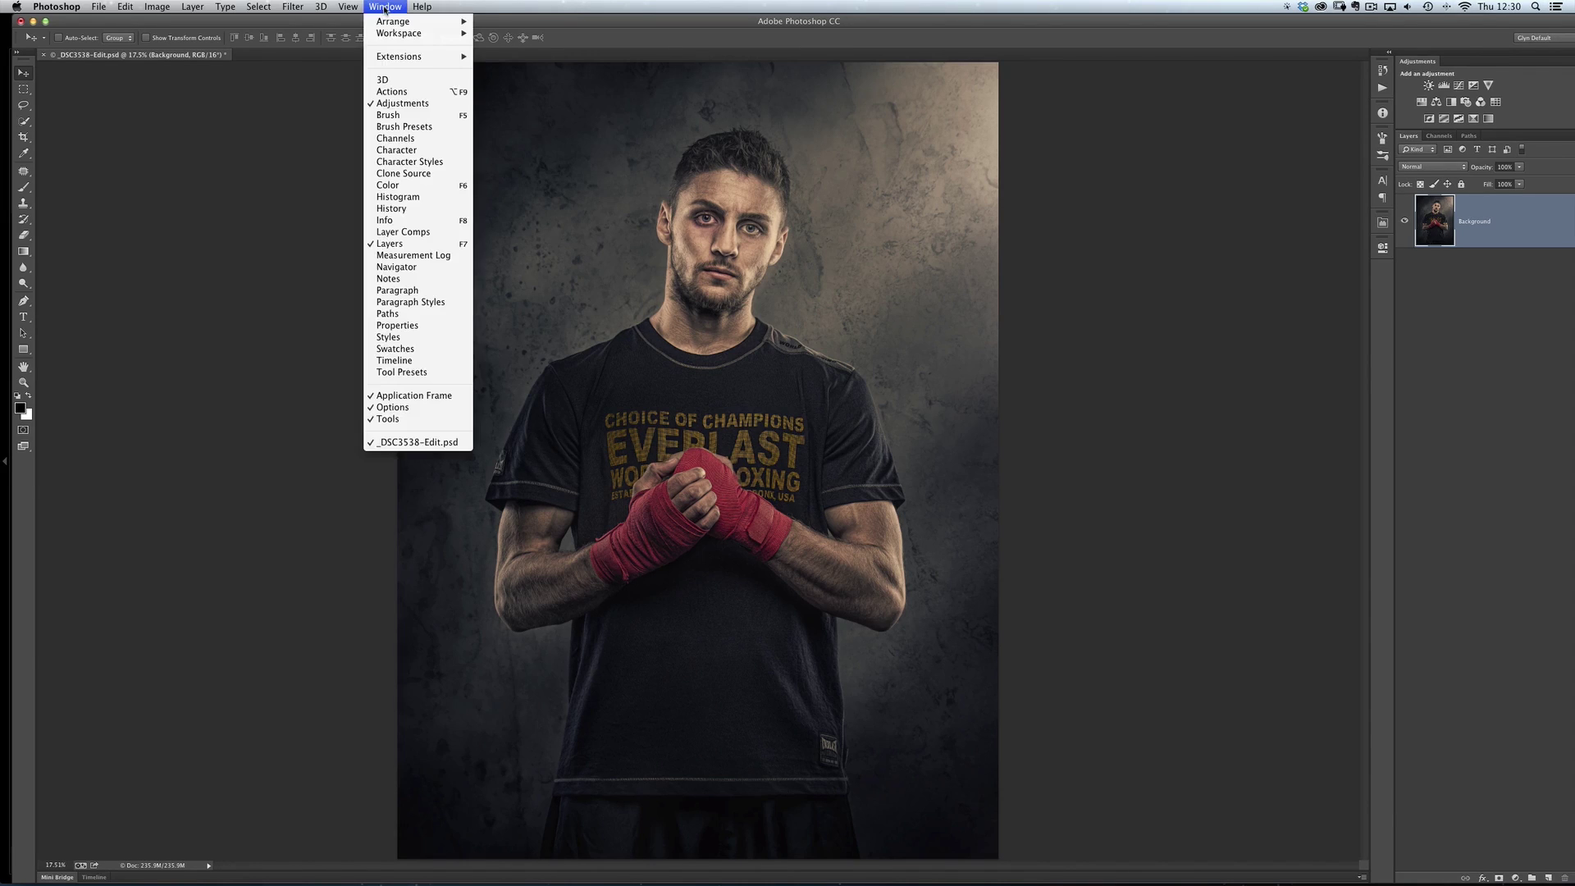
{"action": "mouse_move", "coordinate": [443, 55]}
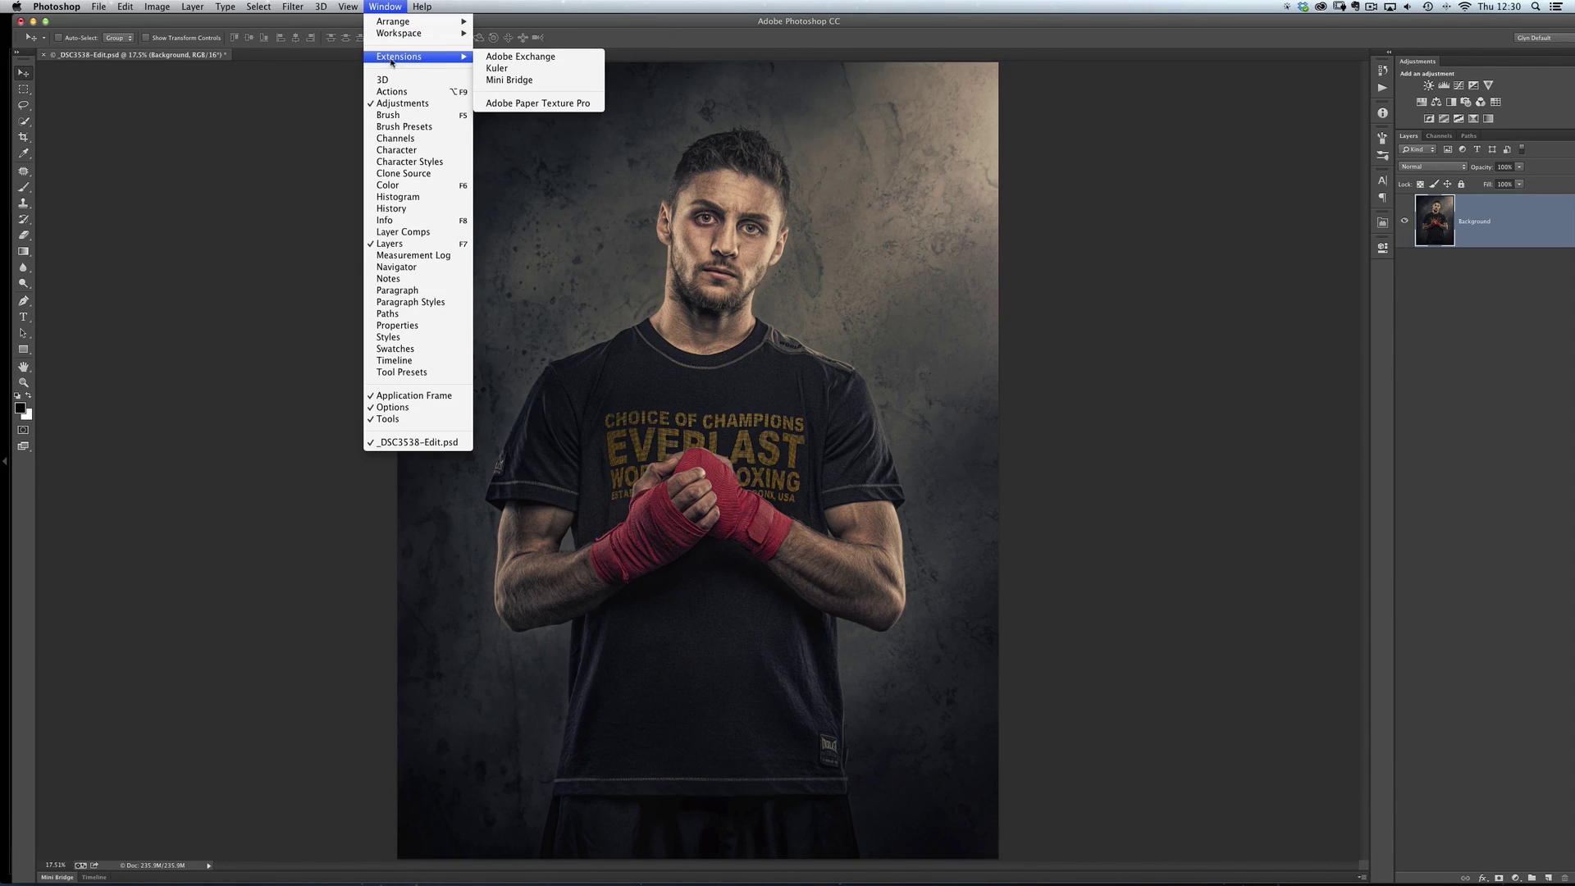
{"action": "left_click", "coordinate": [494, 57]}
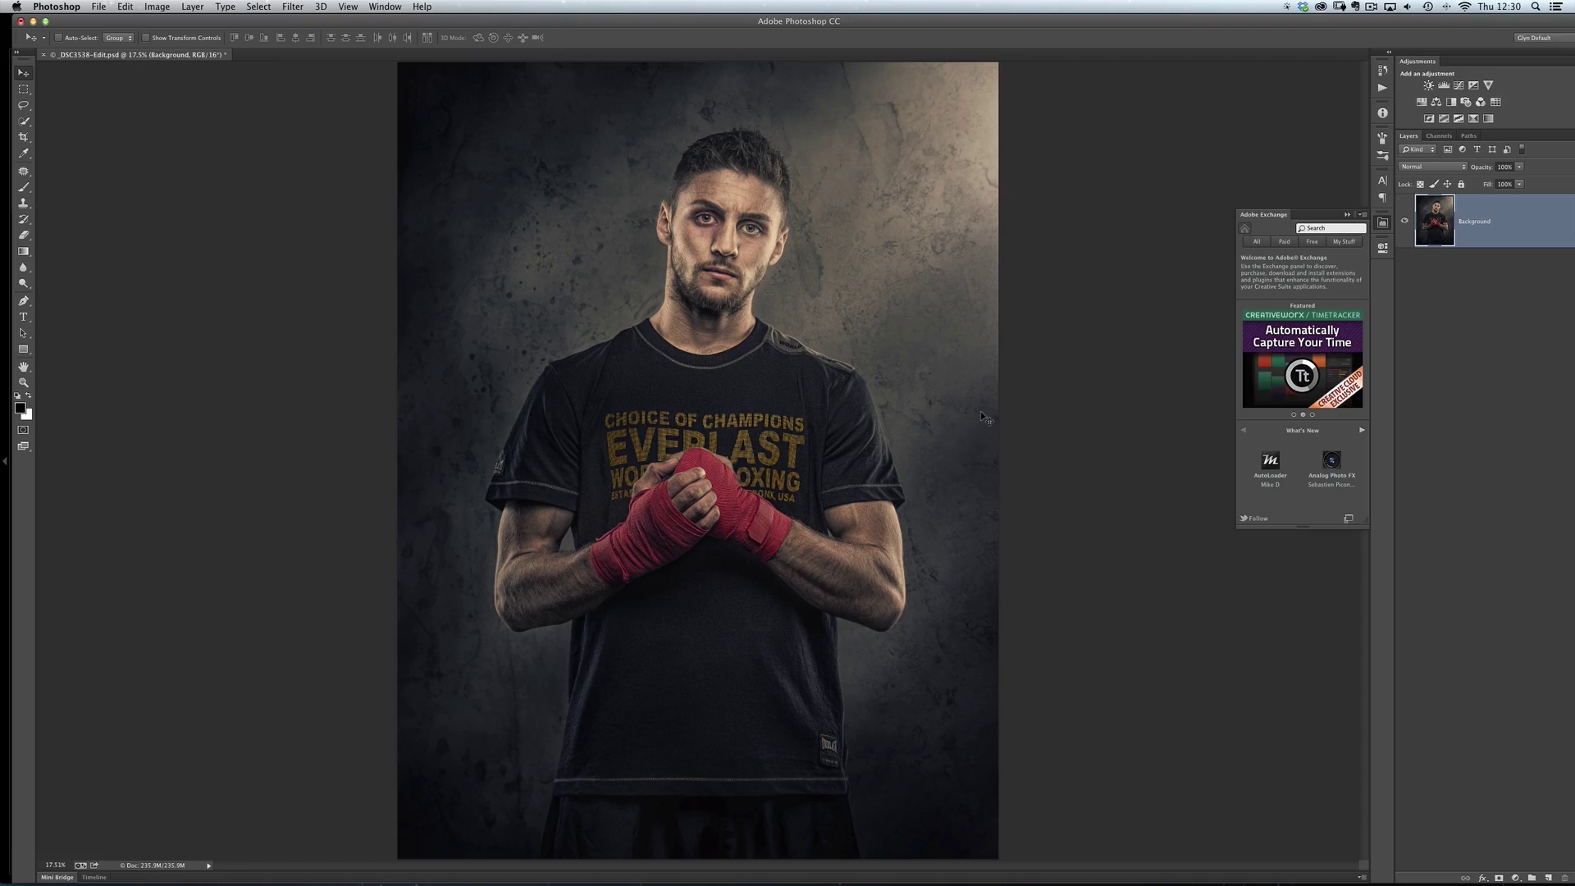
{"action": "left_click", "coordinate": [1257, 243]}
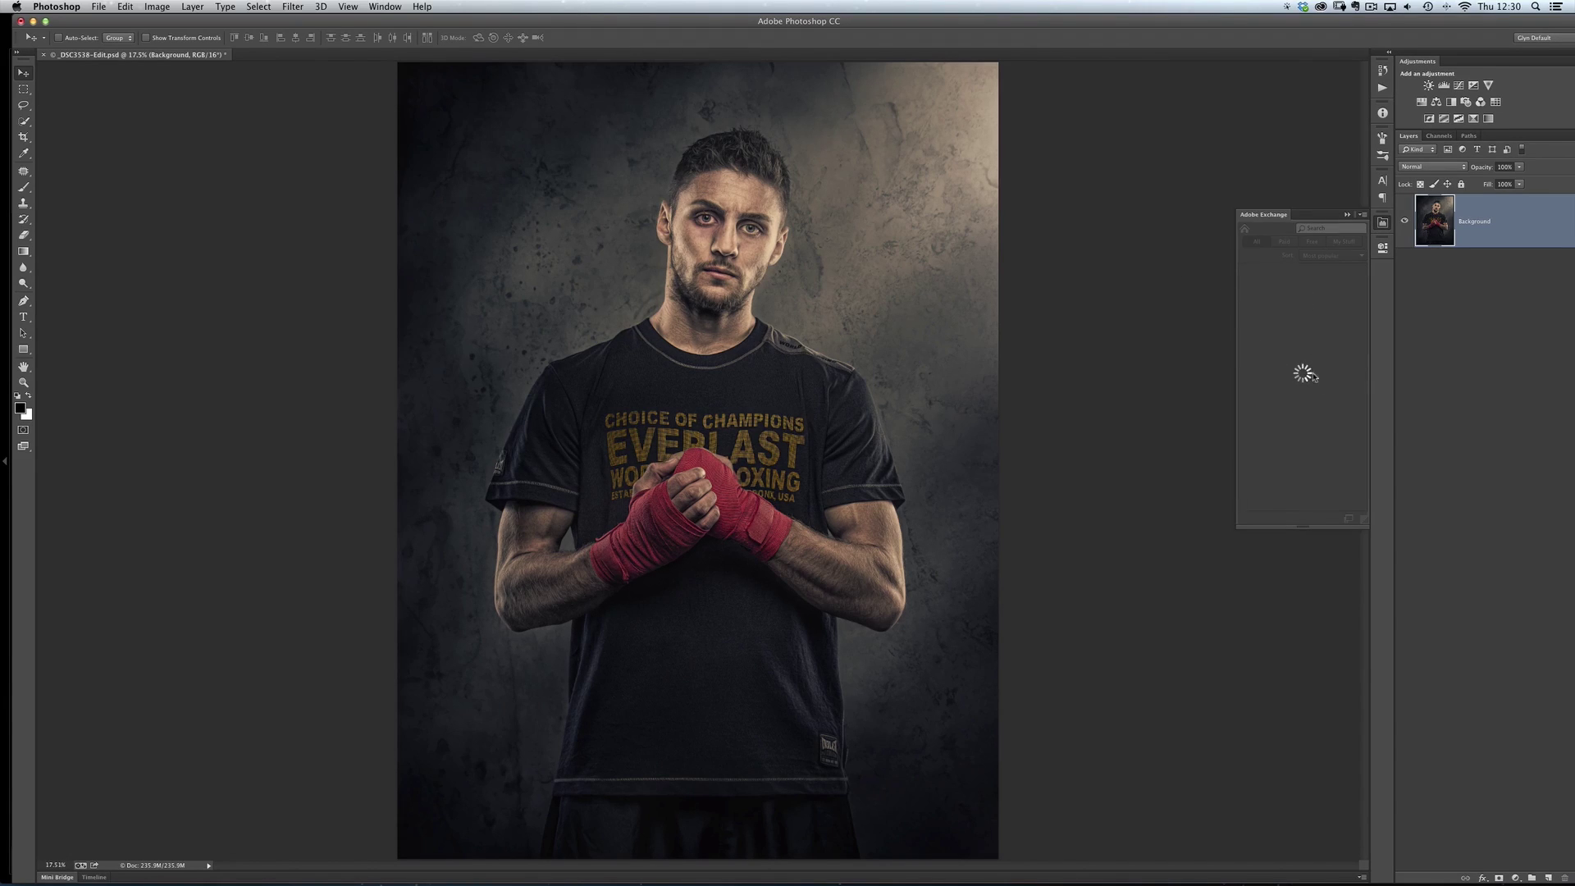
{"action": "mouse_move", "coordinate": [1363, 301]}
{"action": "left_mouse_down"}
{"action": "mouse_move", "coordinate": [1364, 439]}
{"action": "mouse_move", "coordinate": [1376, 354]}
{"action": "mouse_move", "coordinate": [1353, 327]}
{"action": "left_mouse_up"}
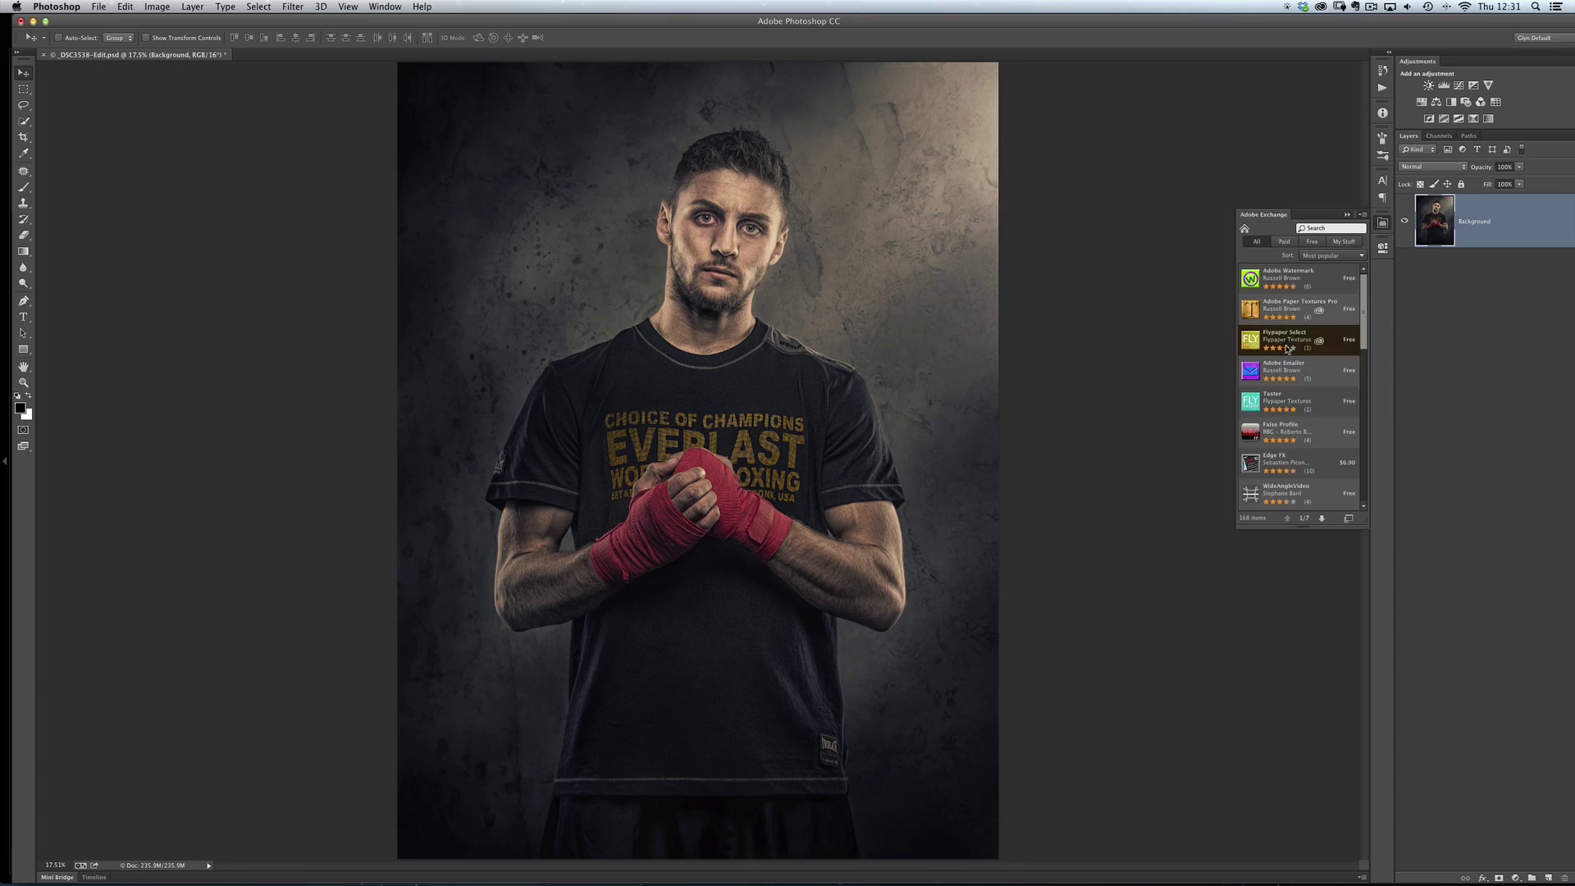
{"action": "left_click", "coordinate": [1296, 317]}
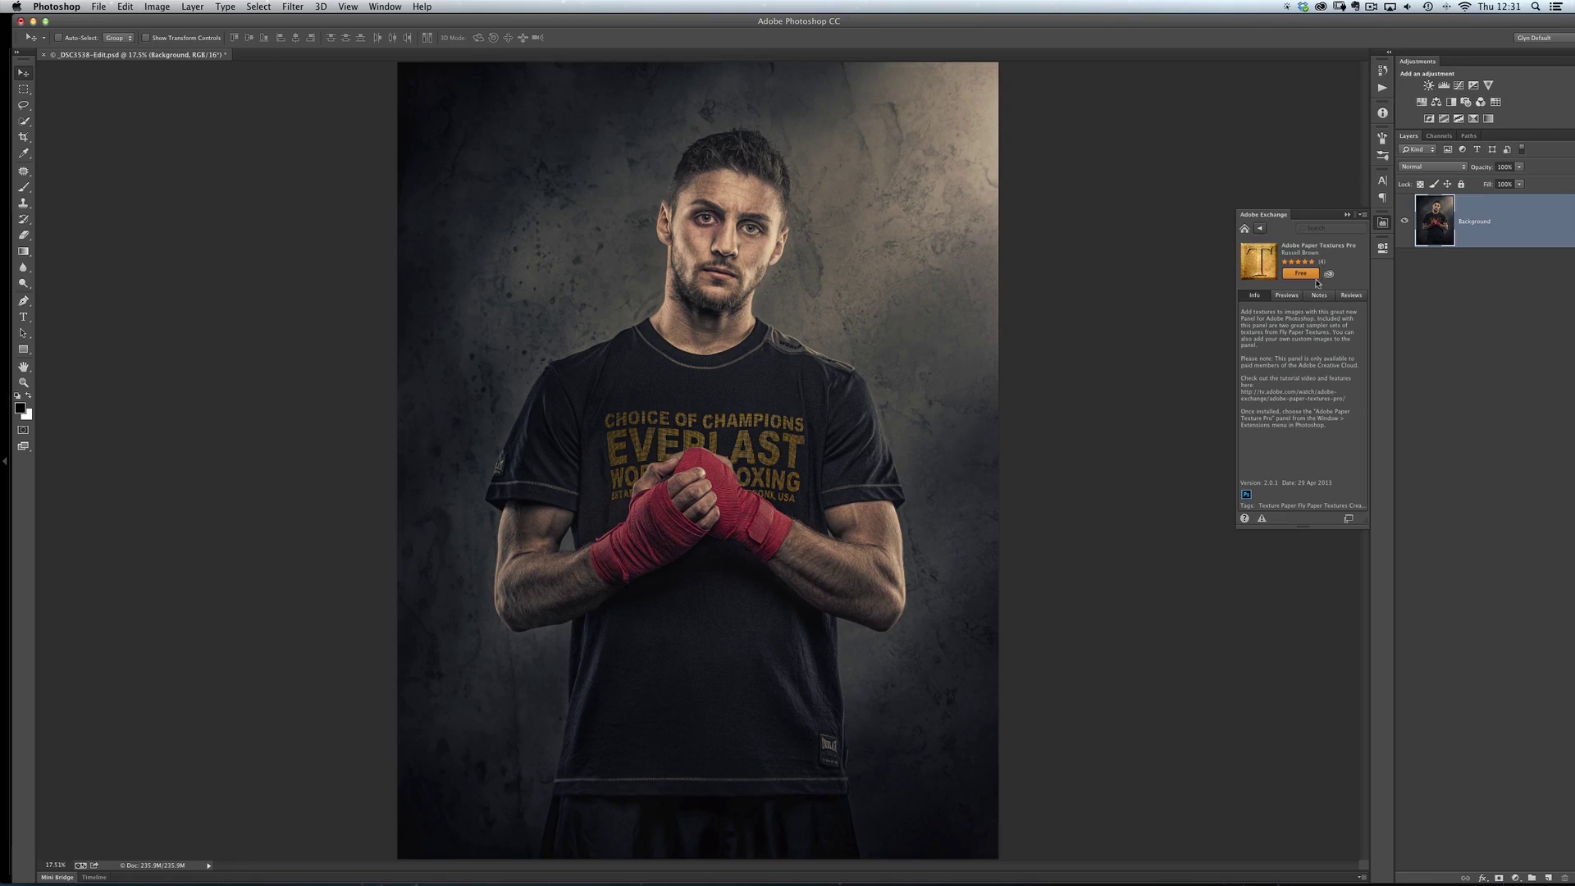
{"action": "left_click", "coordinate": [1382, 225]}
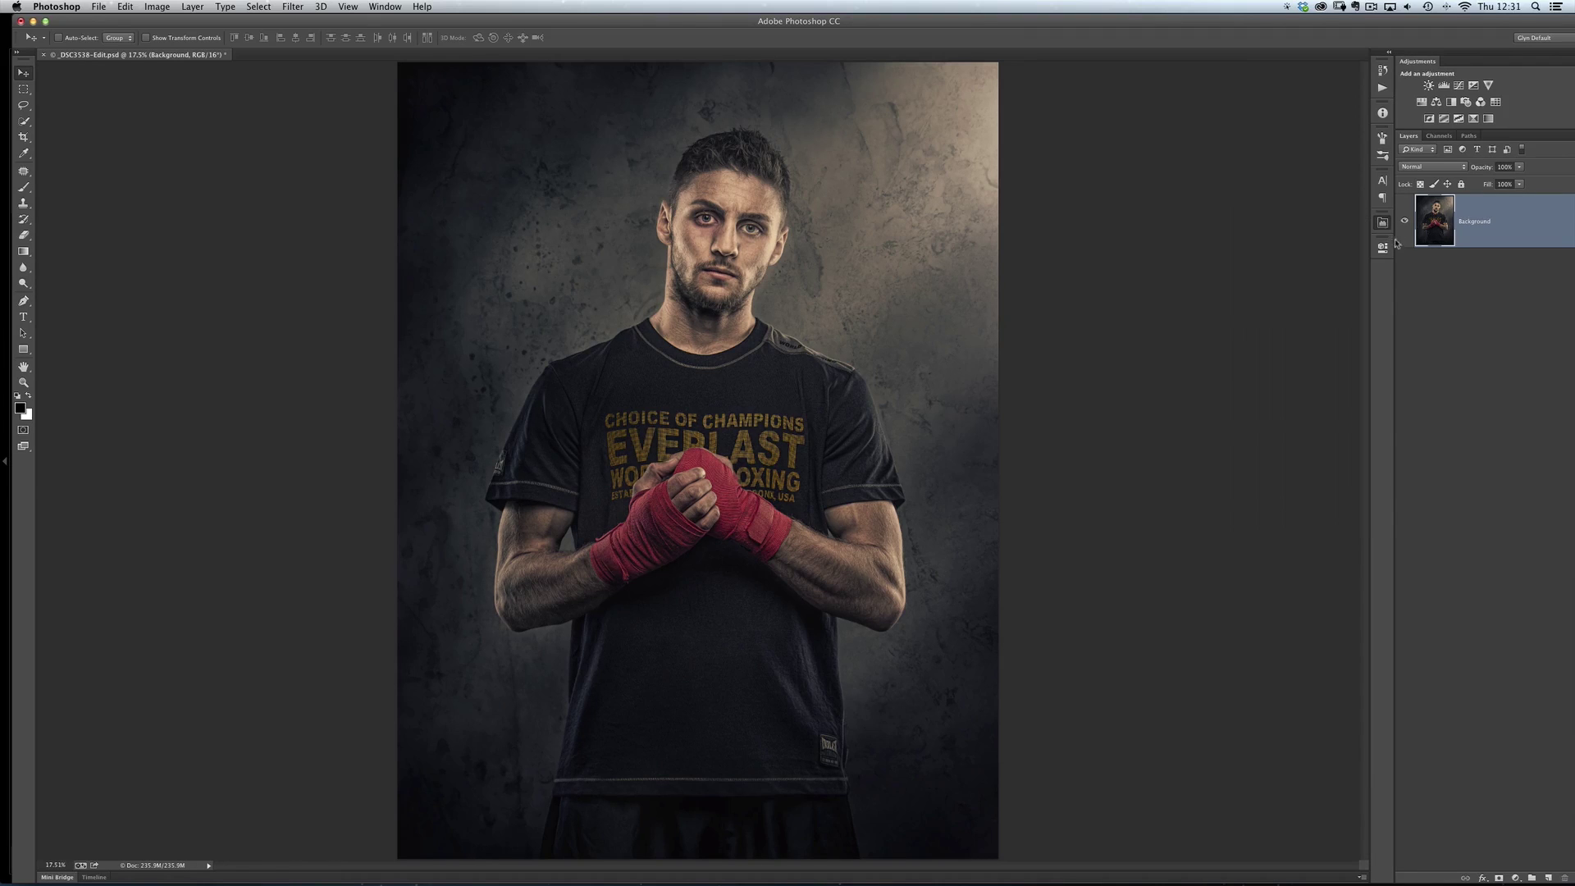
Open the Adobe Paper Texture Pro extension and browse its textures
{"action": "left_click", "coordinate": [383, 6]}
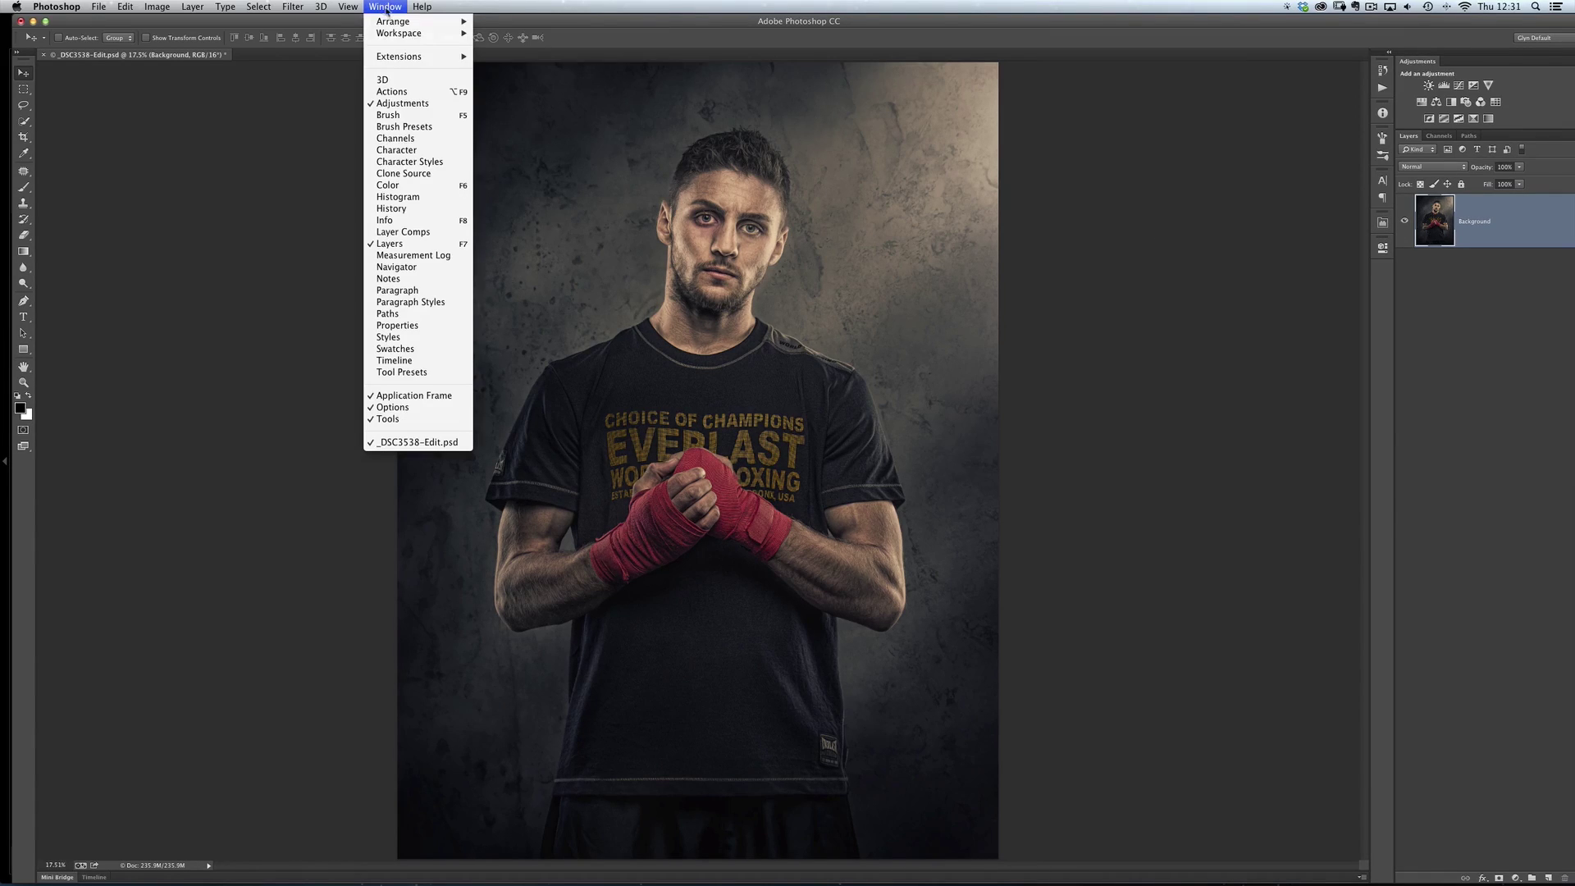
{"action": "mouse_move", "coordinate": [401, 59]}
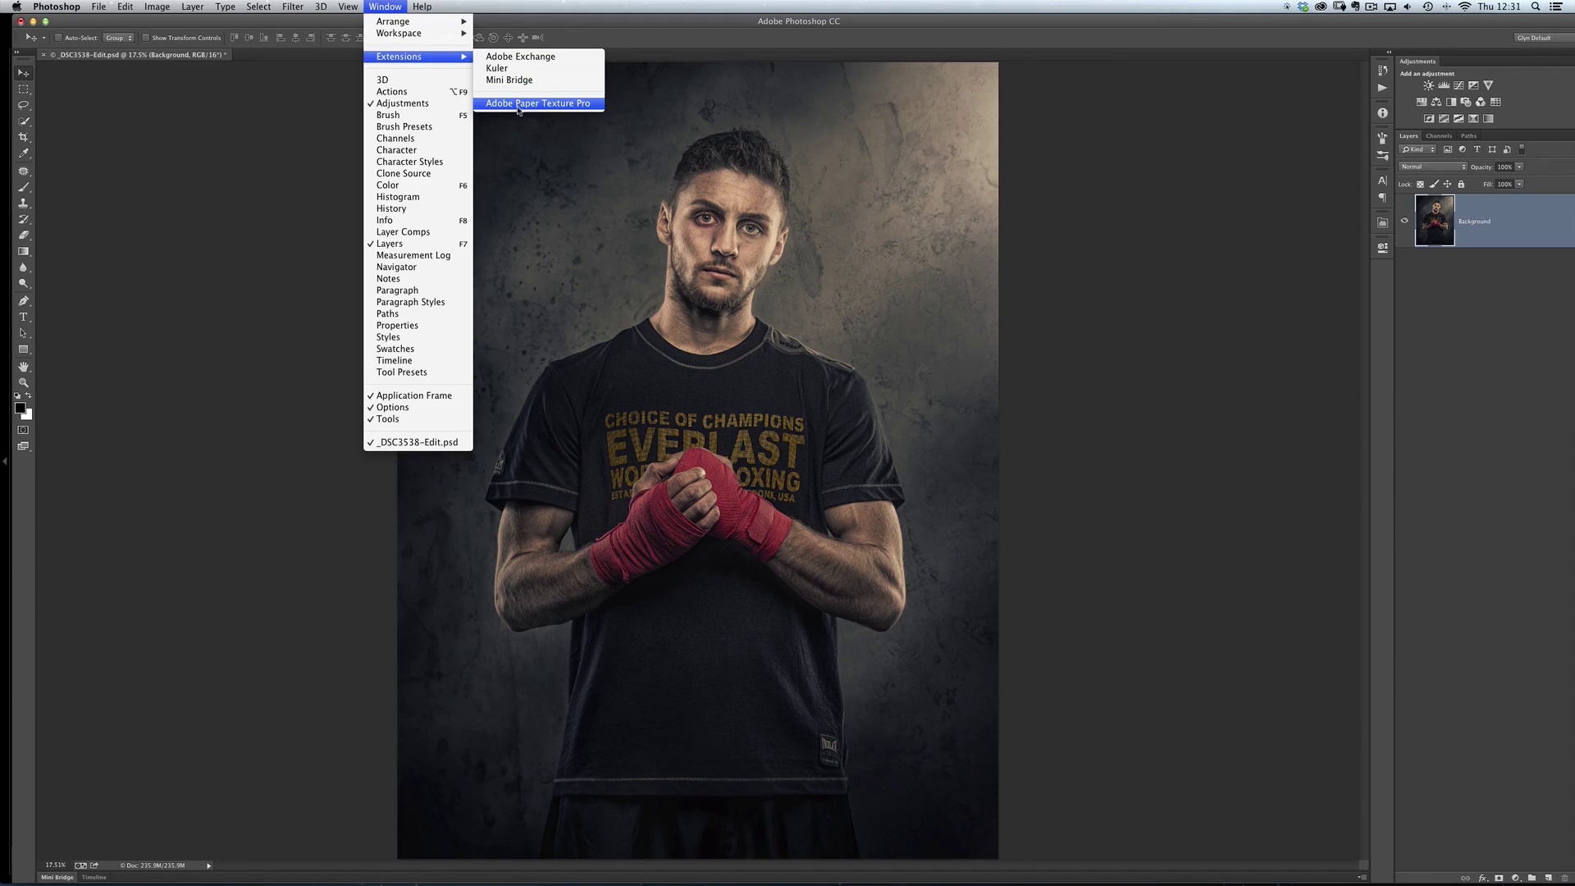
{"action": "left_click", "coordinate": [558, 104]}
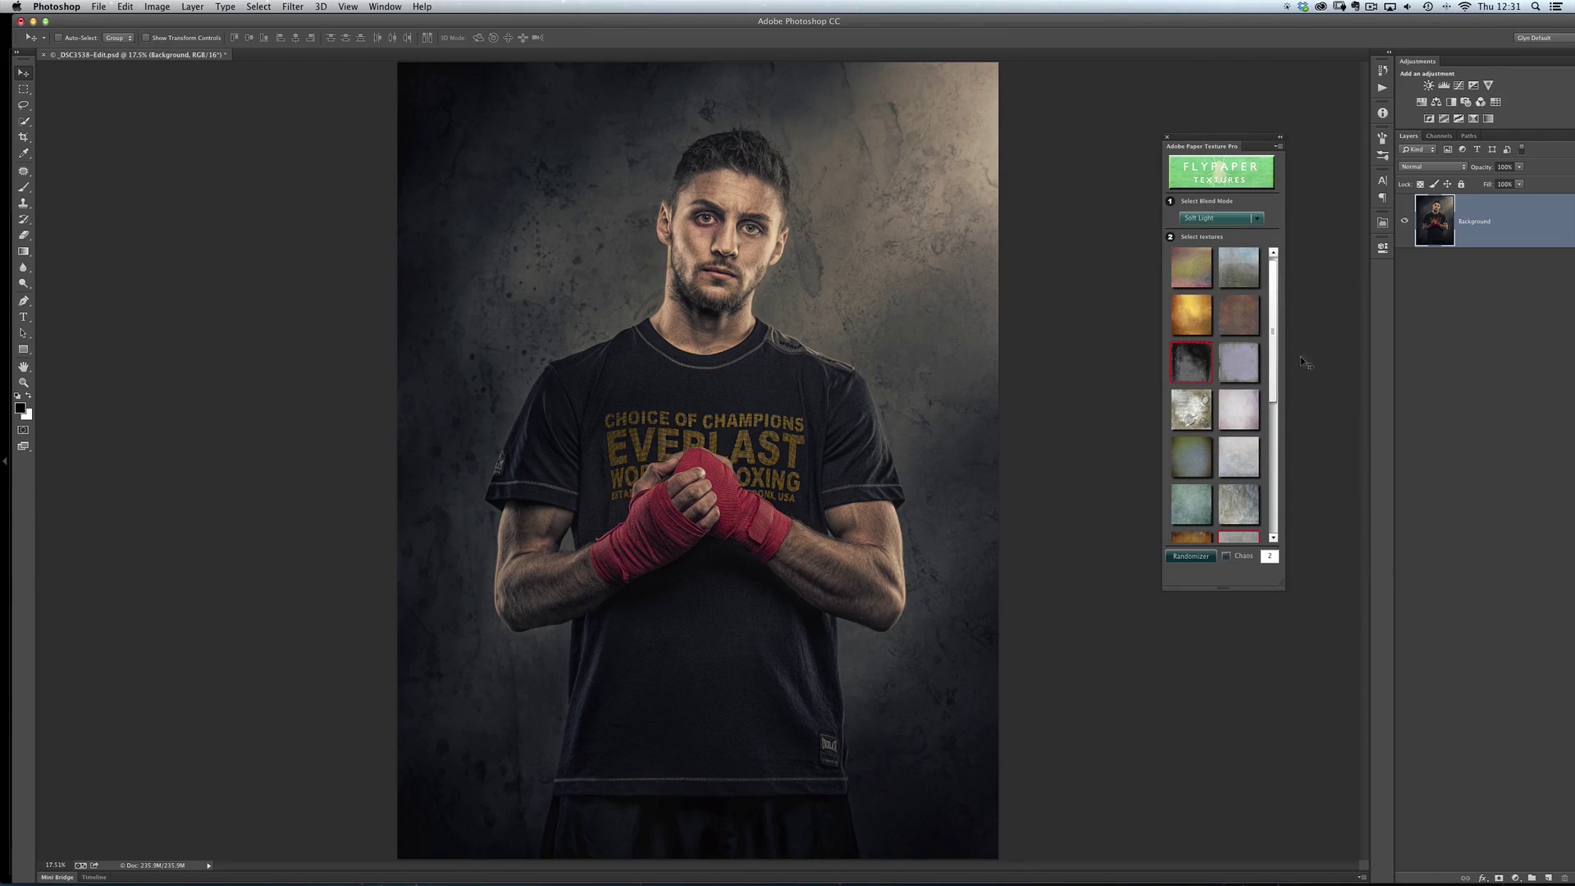
{"action": "scroll", "coordinate": [1232, 319], "scroll_direction": "down", "scroll_amount": 3}
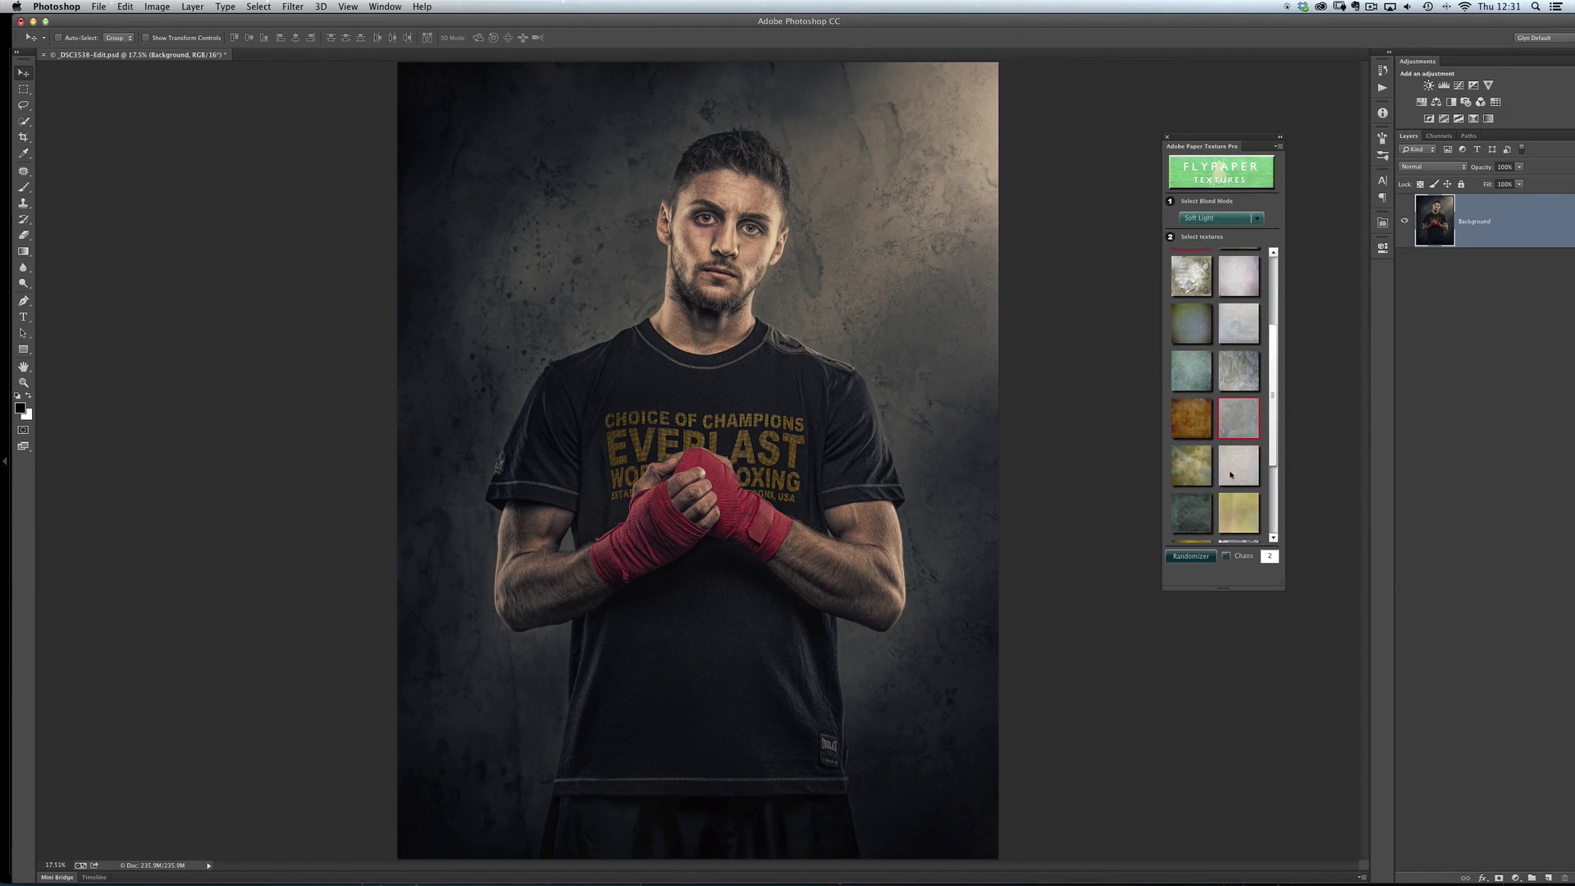
Browse the paper textures and blend modes, and apply the Metallic Ice texture to the boxer portrait in Soft Light mode
{"action": "scroll", "coordinate": [1238, 475], "scroll_direction": "down", "scroll_amount": 3}
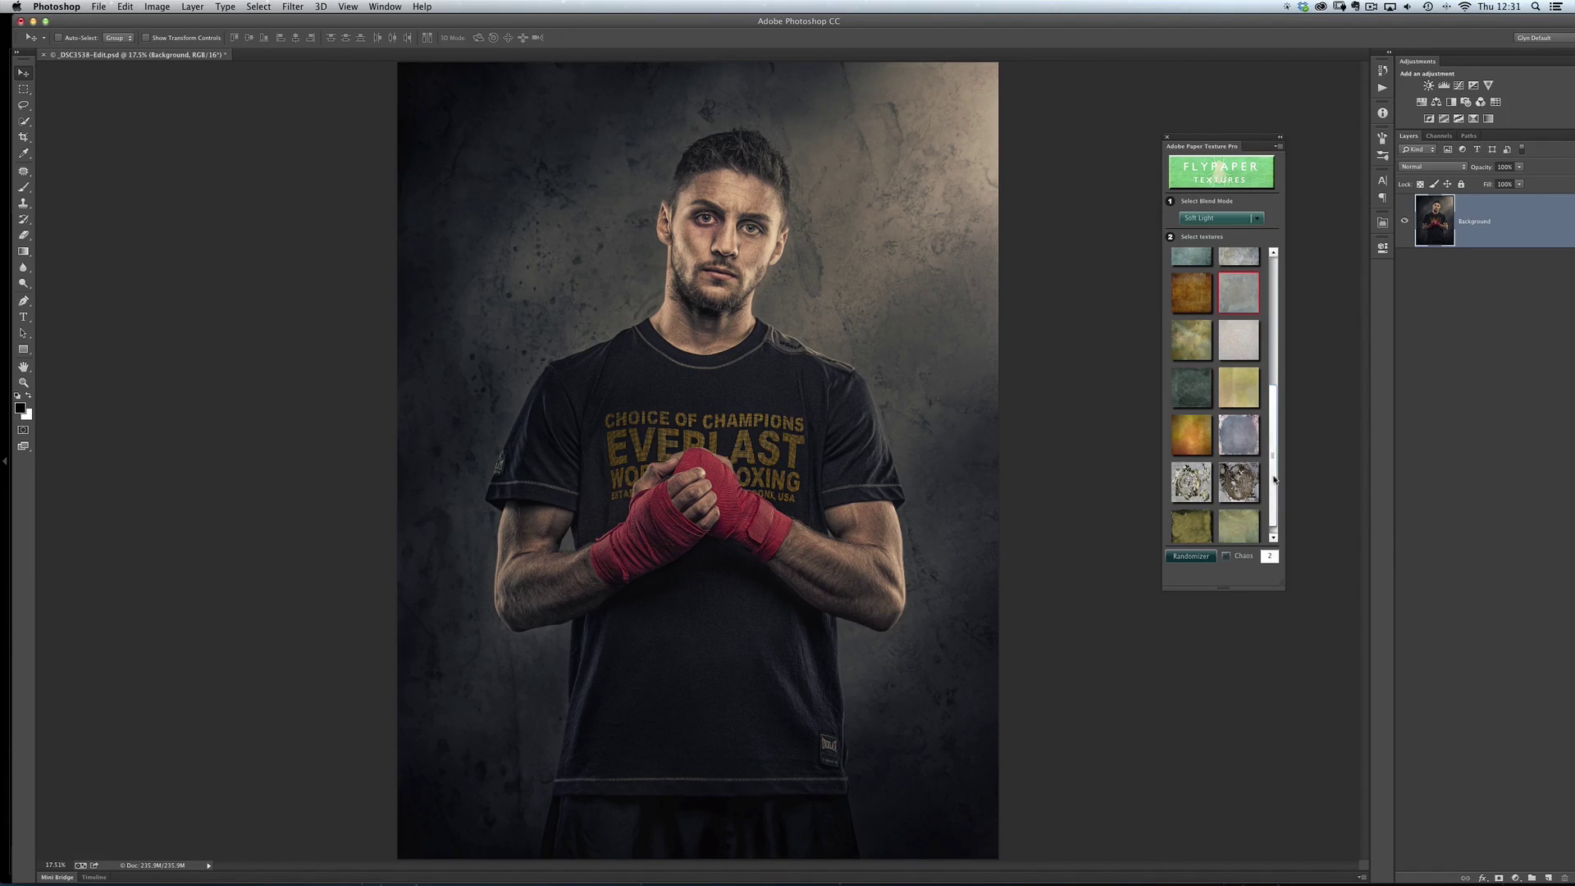
{"action": "left_click_drag", "start_coordinate": [1274, 480], "coordinate": [1284, 362]}
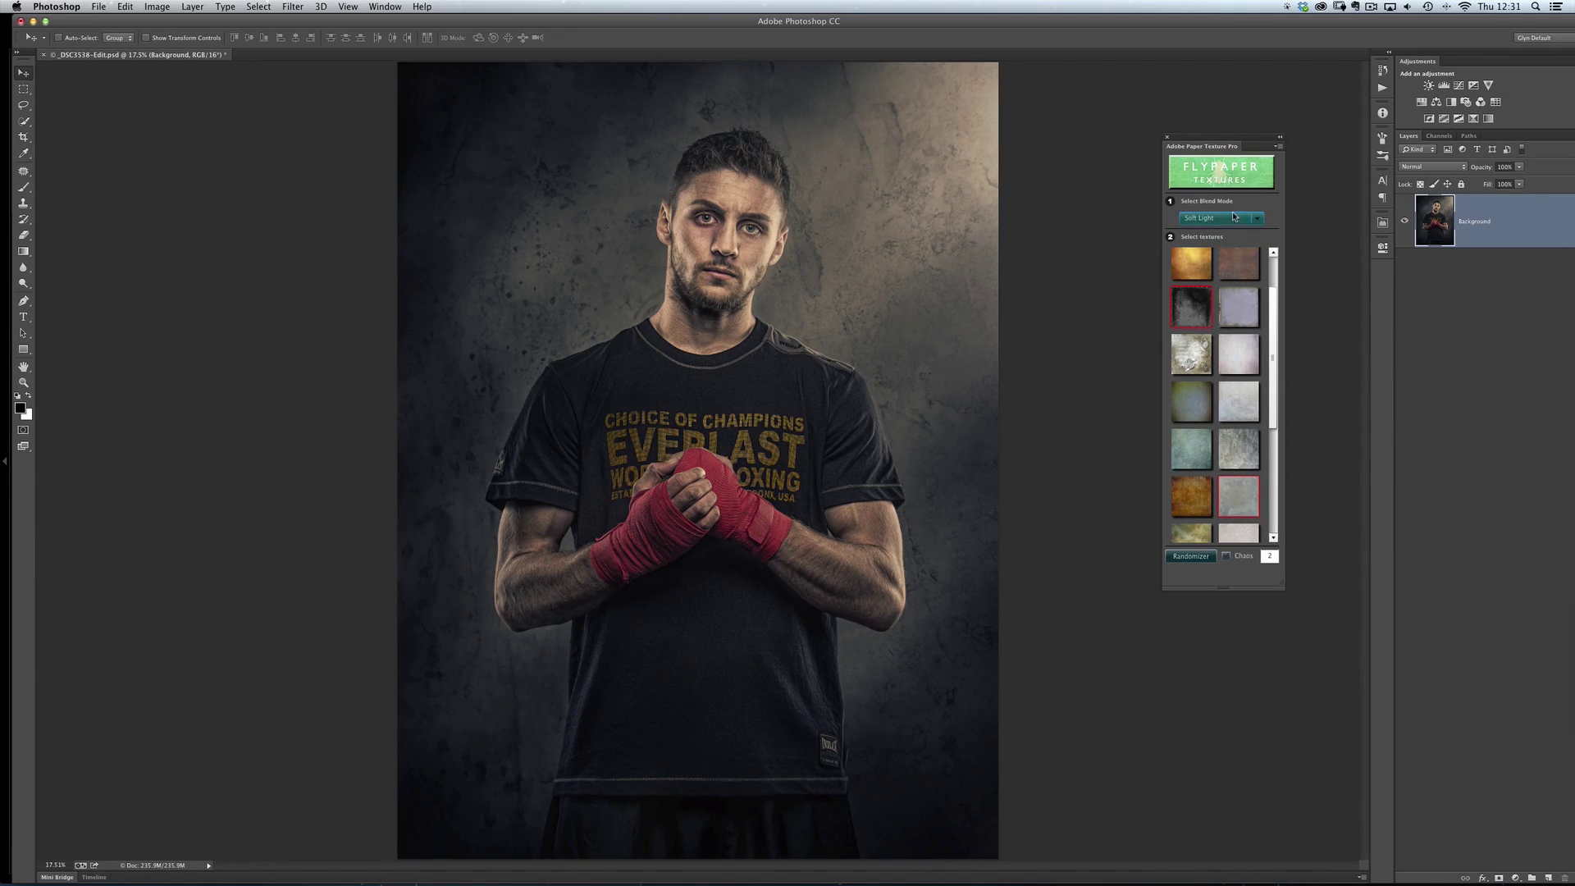
{"action": "left_click", "coordinate": [1261, 220]}
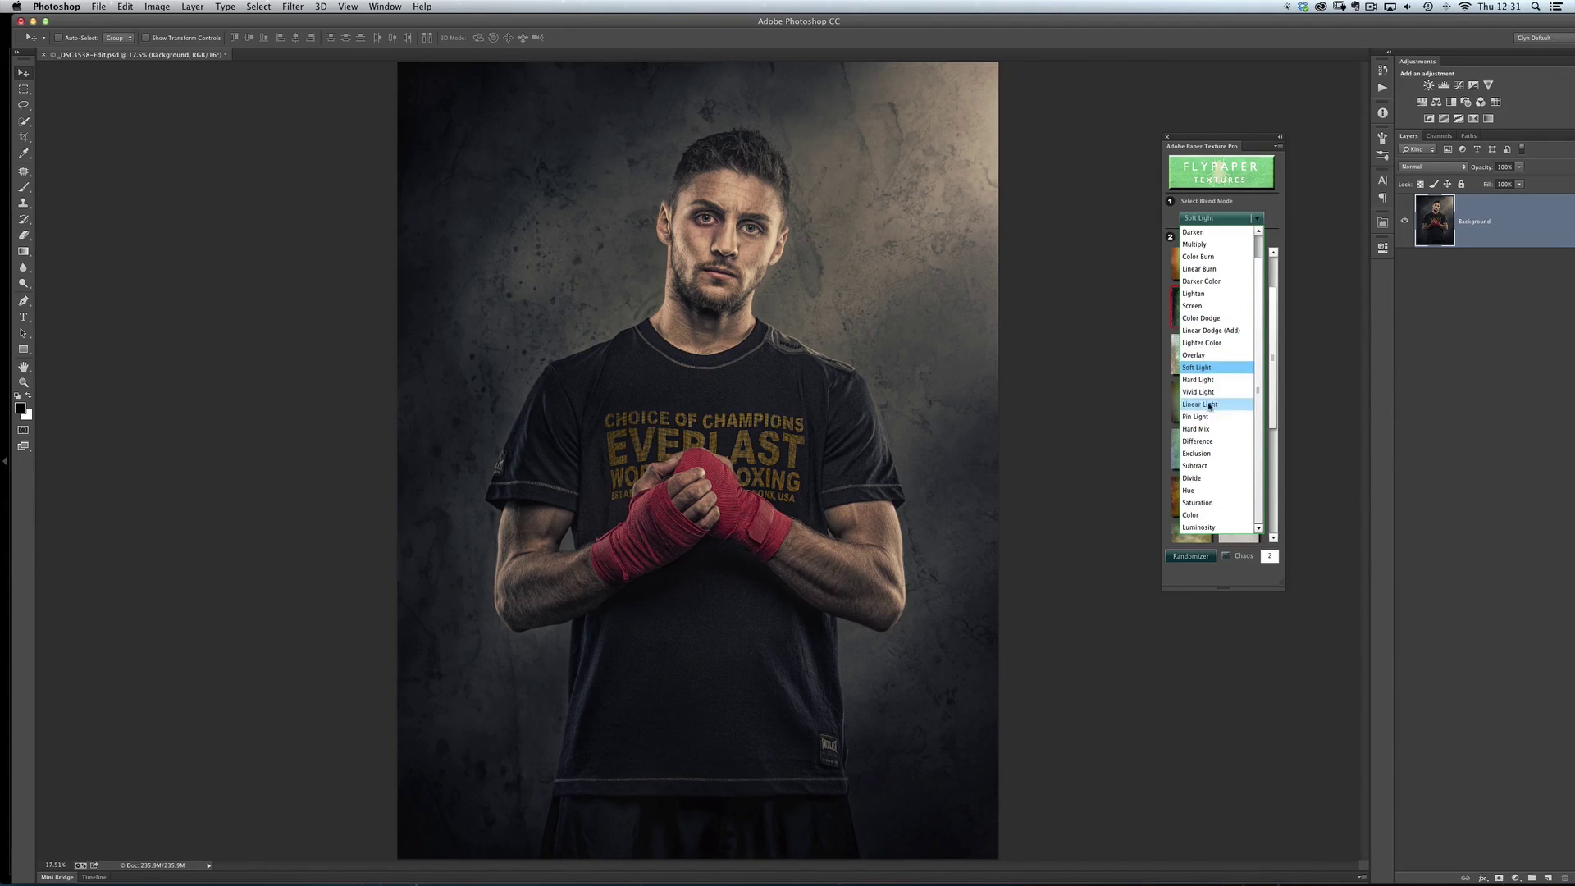
{"action": "left_click", "coordinate": [1271, 207]}
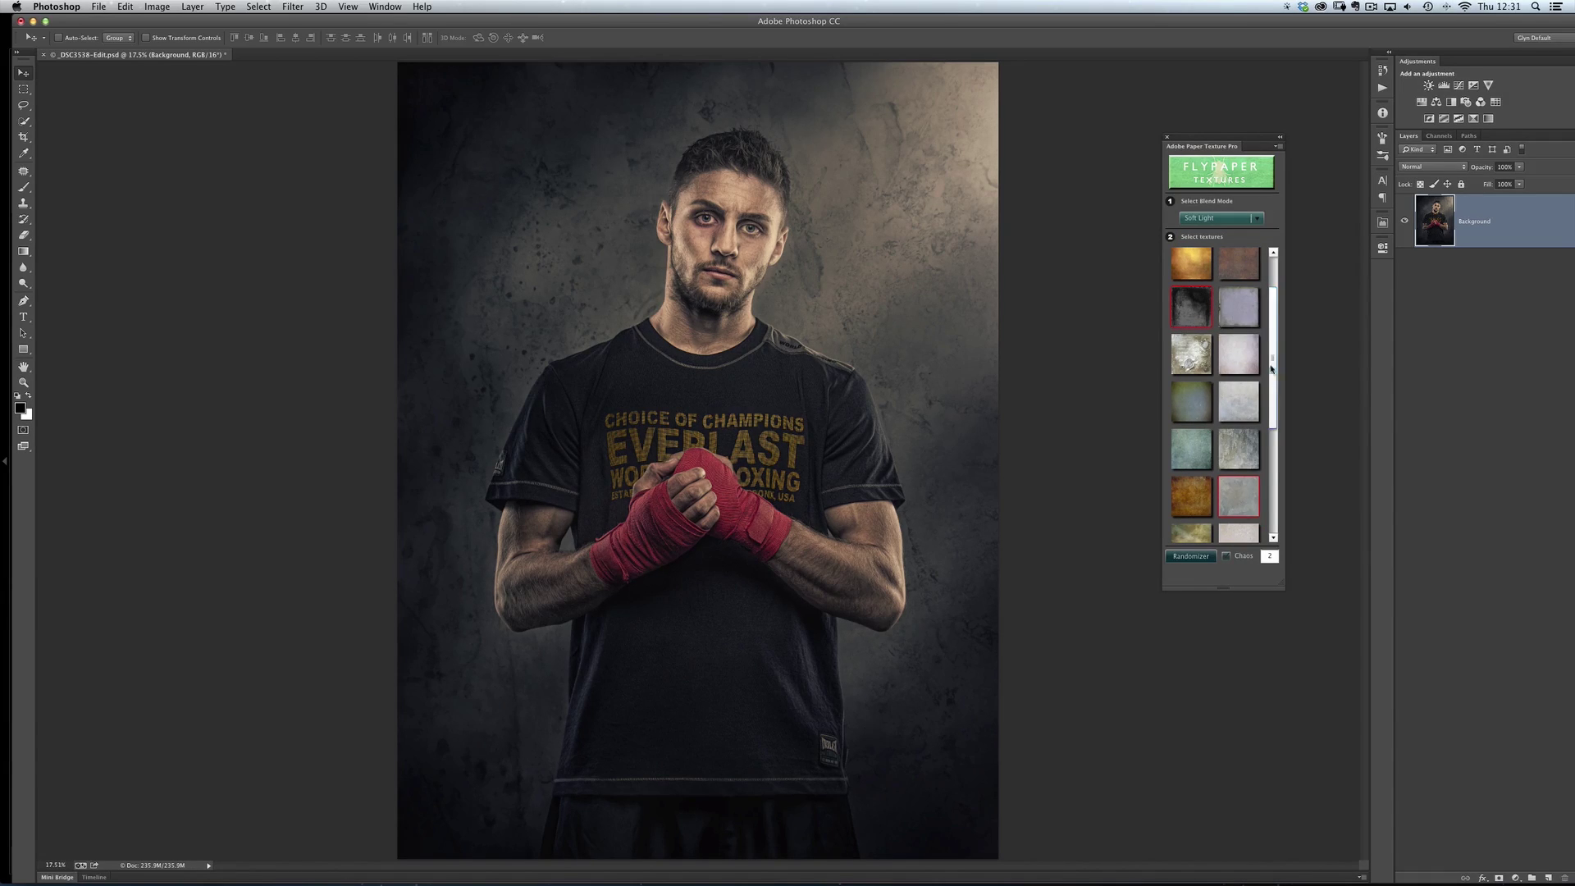
{"action": "scroll", "coordinate": [1255, 326], "scroll_direction": "up", "scroll_amount": 2}
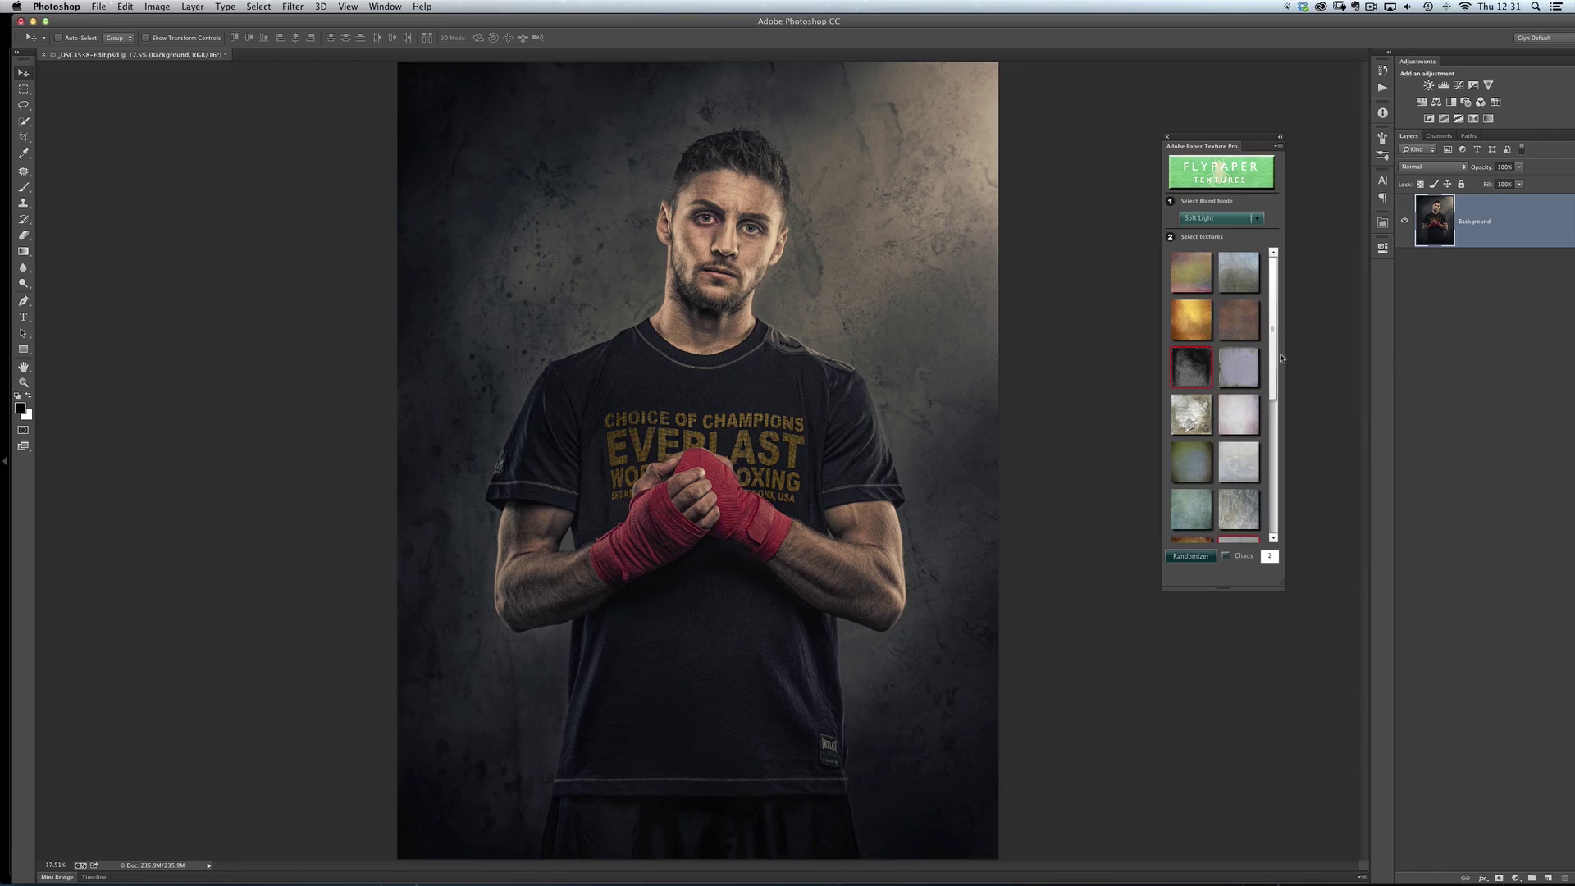
{"action": "scroll", "coordinate": [1245, 474], "scroll_direction": "down", "scroll_amount": 2}
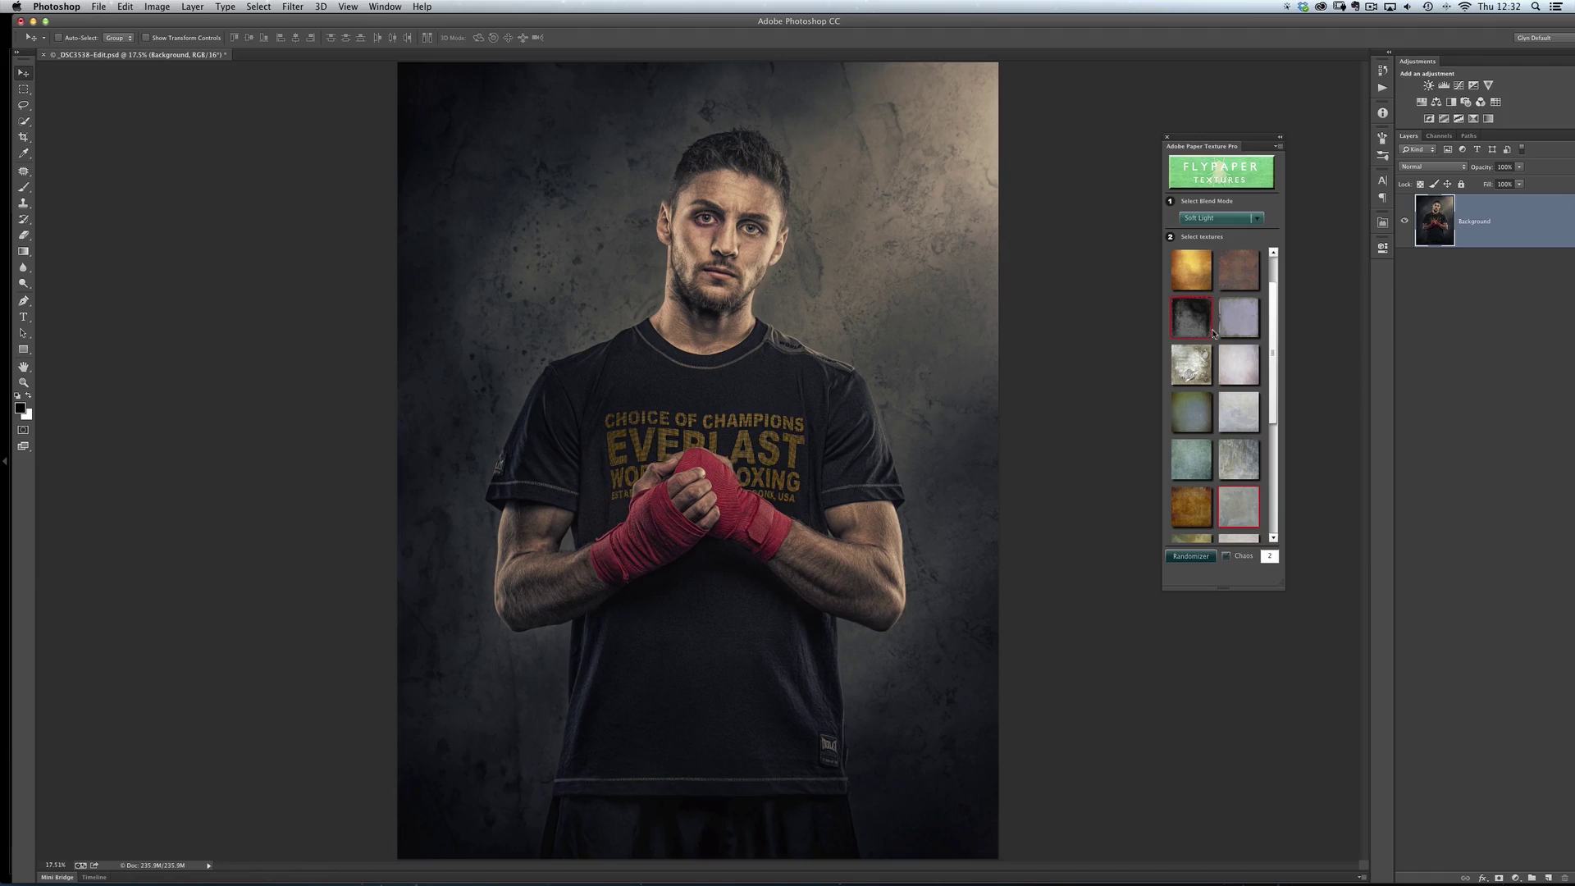
{"action": "left_click", "coordinate": [1238, 462]}
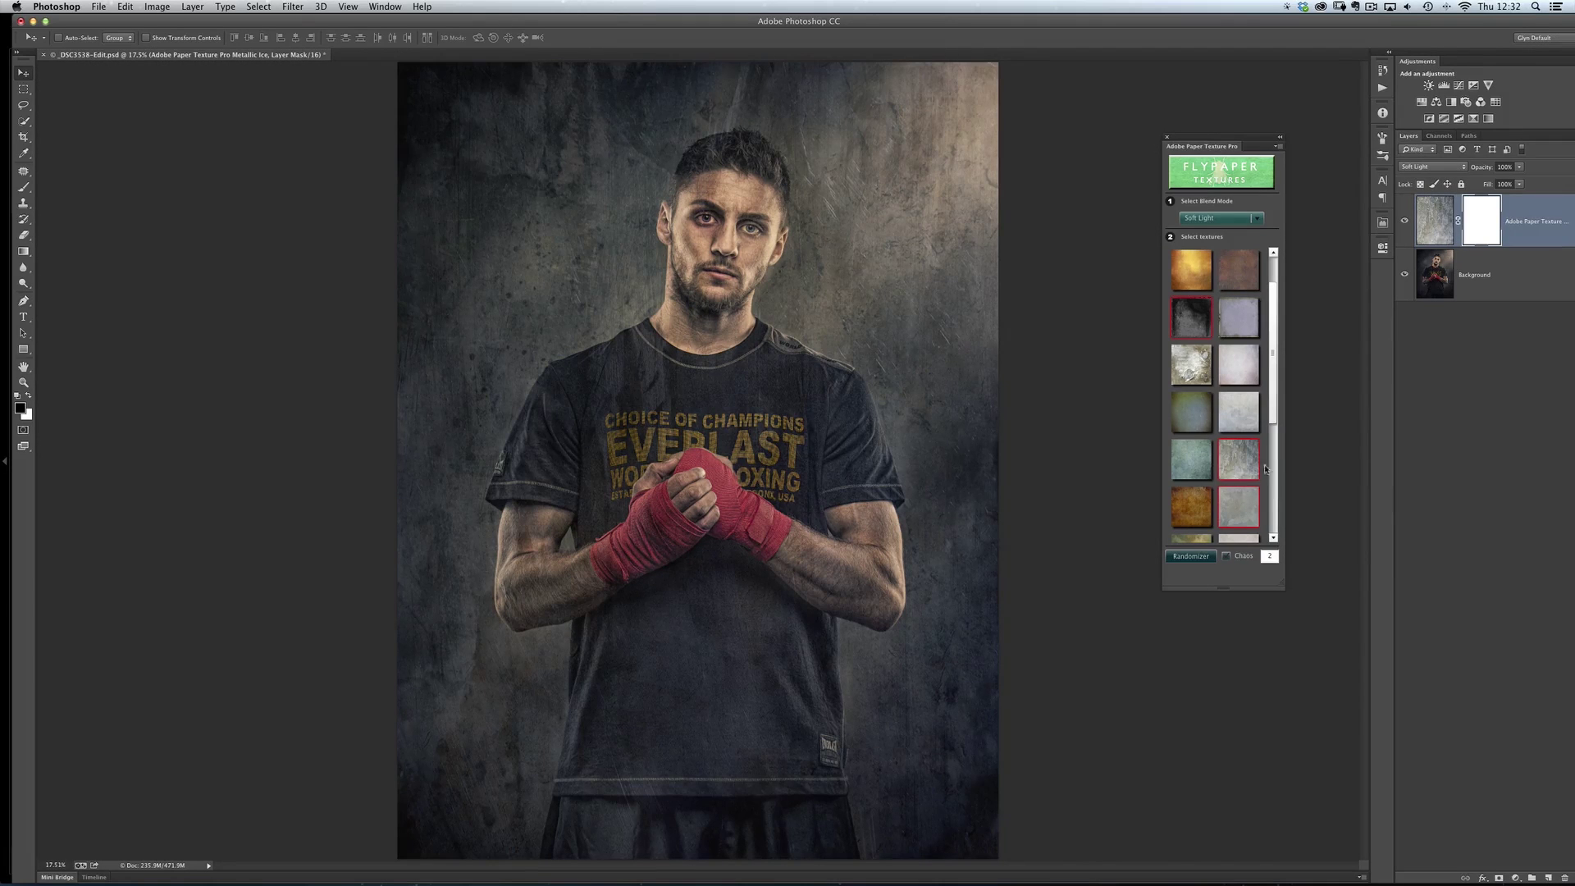
Compare the portrait with and without the texture layer, and desaturate the texture image
{"action": "left_click", "coordinate": [1405, 222]}
{"action": "left_click", "coordinate": [1405, 221]}
{"action": "left_click", "coordinate": [1405, 221]}
{"action": "left_click", "coordinate": [1405, 221]}
{"action": "left_click", "coordinate": [1445, 231]}
{"action": "left_click", "coordinate": [156, 7]}
Target the texture layer's mask and change the Brush tool from the splatter tip to a plain round tip
{"action": "left_click", "coordinate": [1481, 219]}
{"action": "key", "text": "b"}
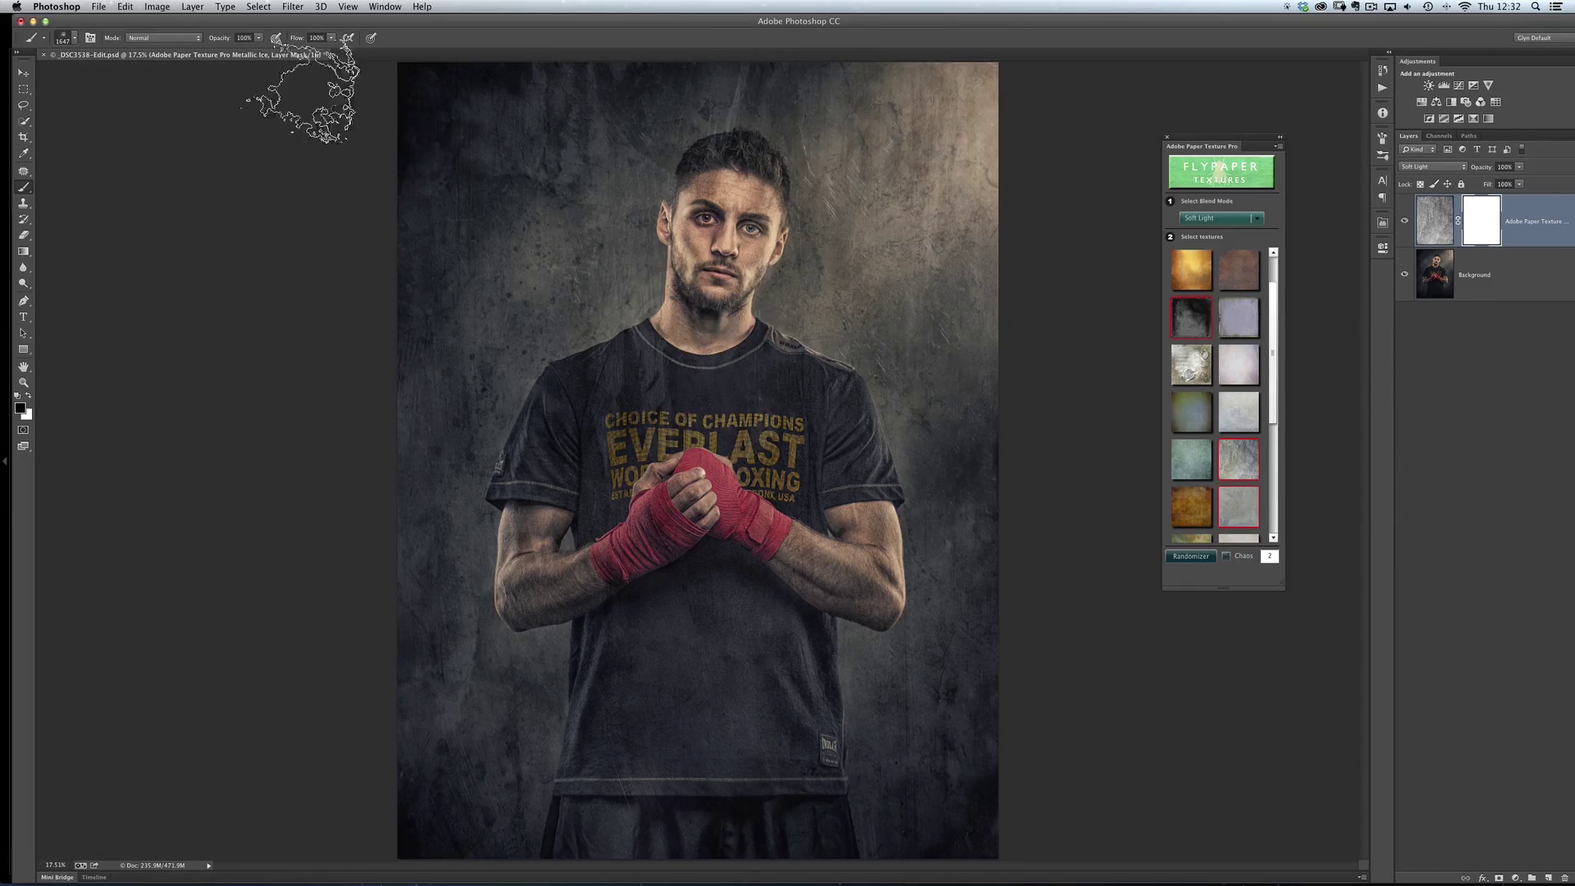
{"action": "left_click", "coordinate": [90, 38]}
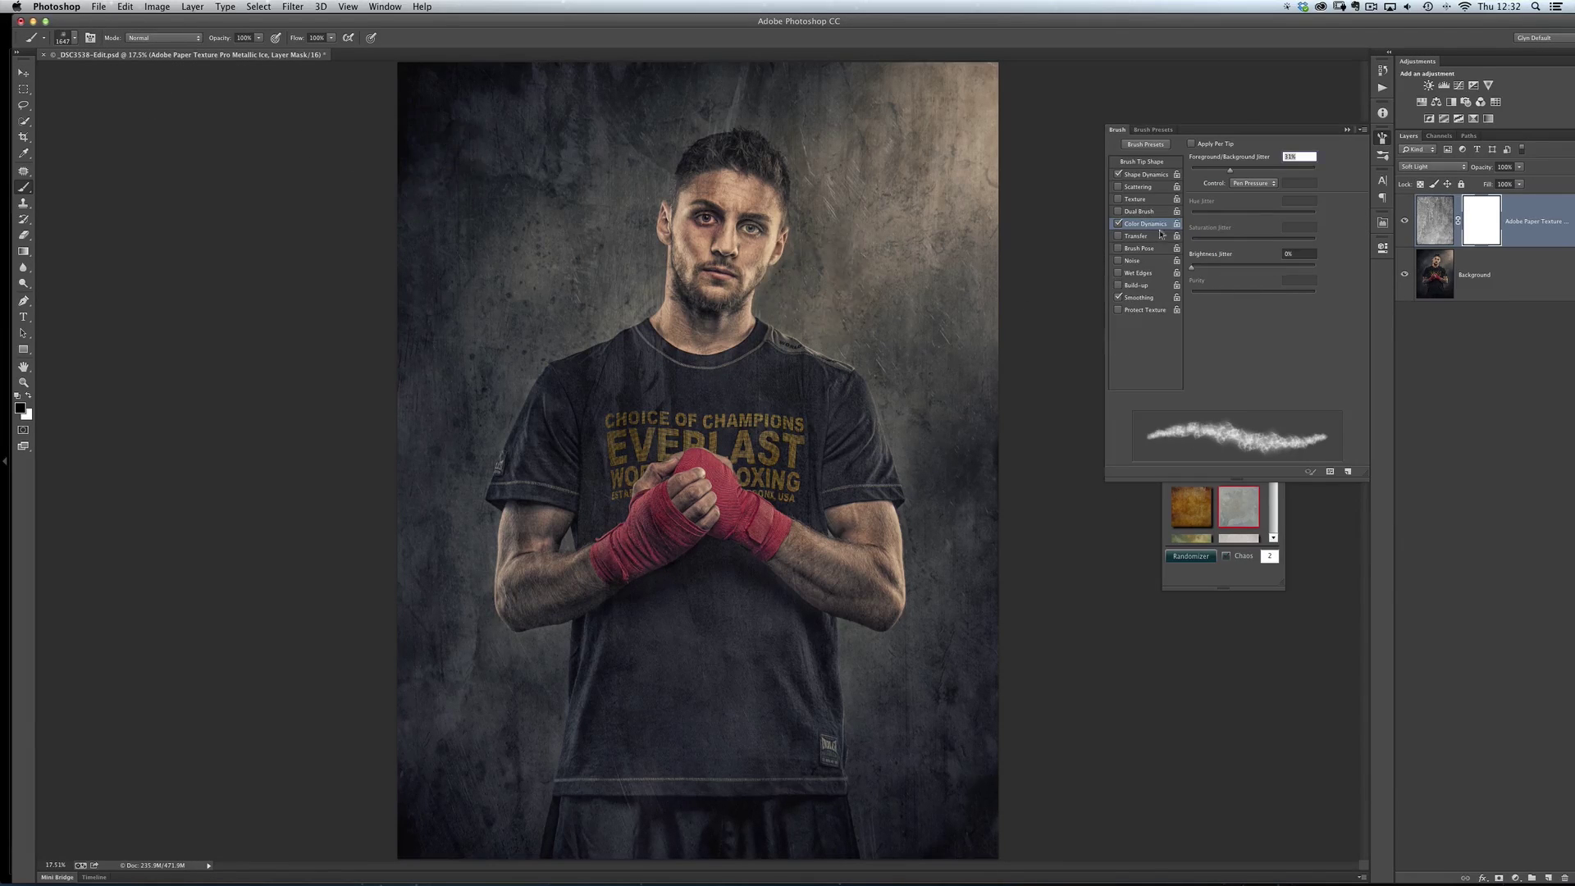
{"action": "left_click", "coordinate": [1382, 137]}
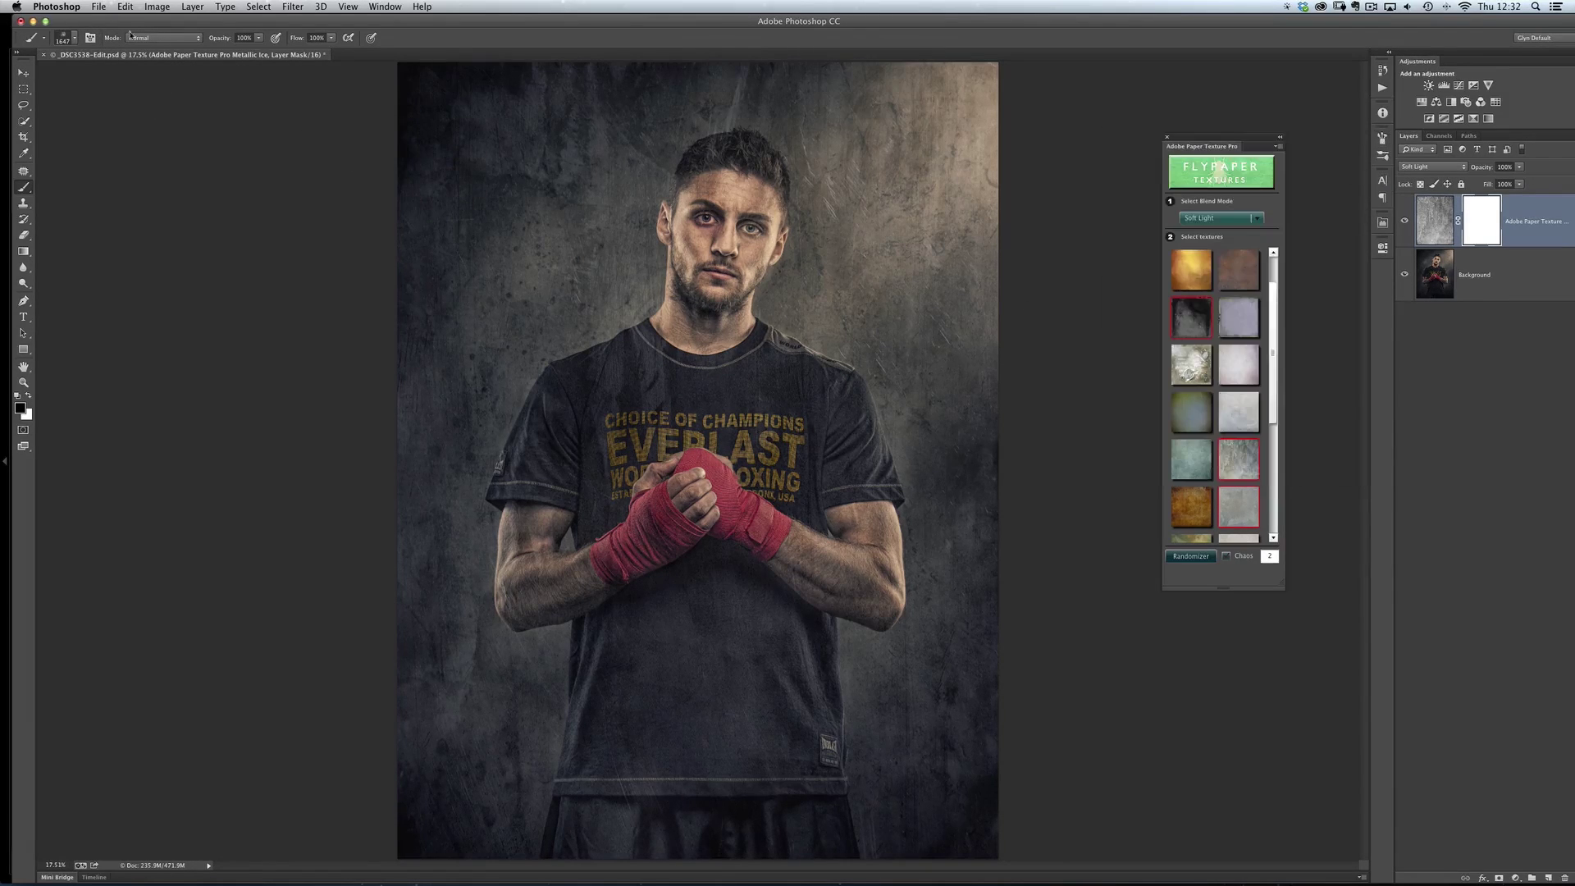
{"action": "left_click", "coordinate": [76, 45]}
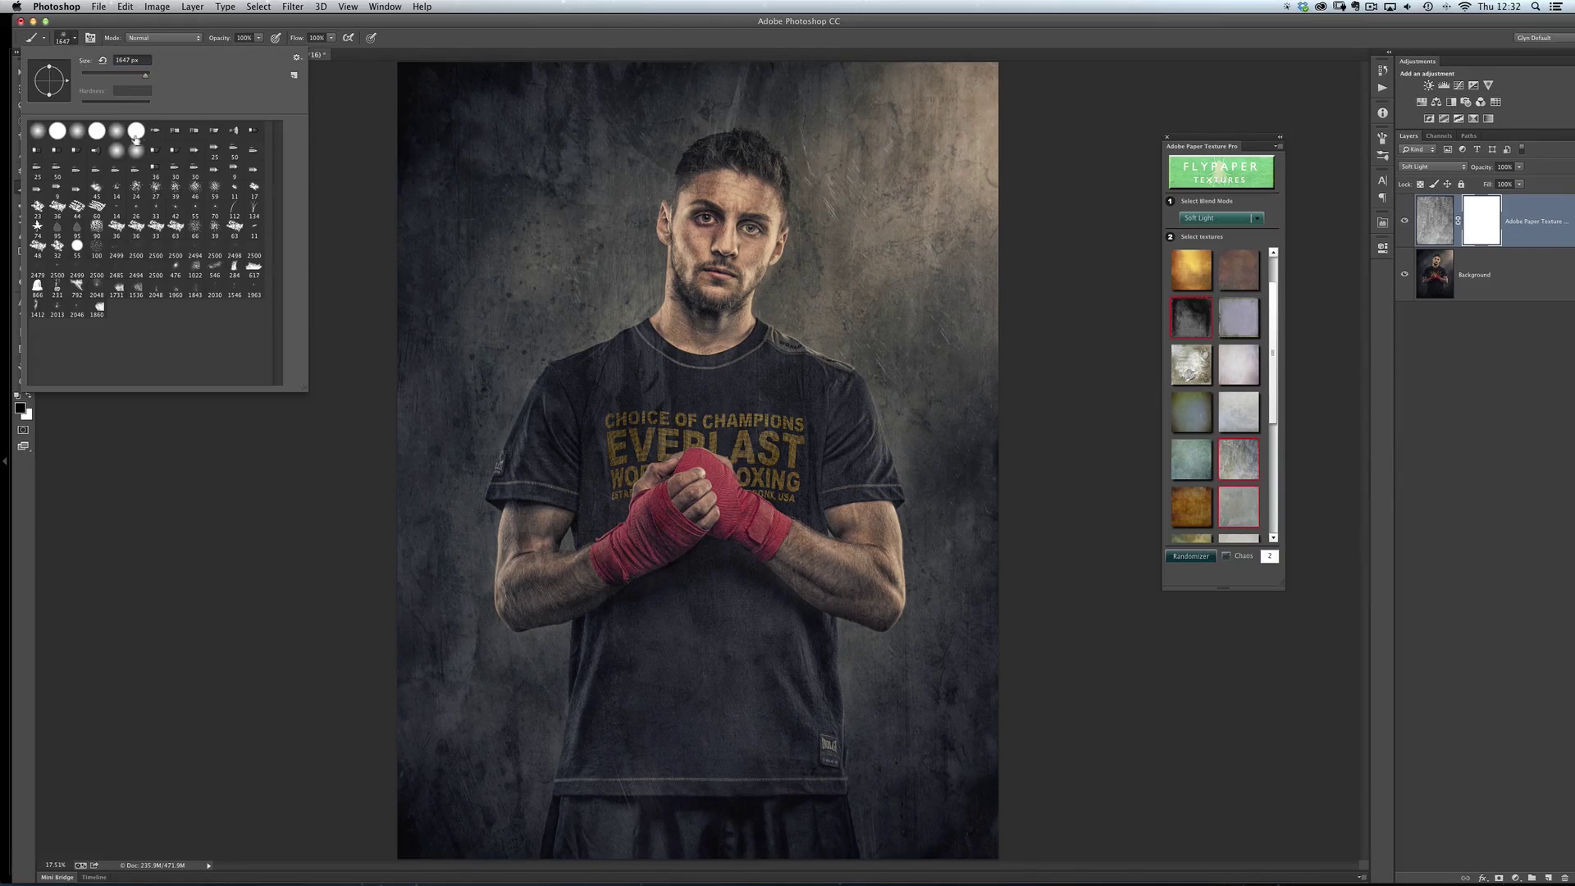
{"action": "double_click", "coordinate": [227, 130]}
Reduce the brush size and paint black on the mask over the boxer's face, shirt, arms and shorts to hide the texture there
{"action": "mouse_move", "coordinate": [718, 228]}
{"action": "left_mouse_down"}
{"action": "mouse_move", "coordinate": [705, 213]}
{"action": "mouse_move", "coordinate": [714, 246]}
{"action": "left_mouse_up"}
{"action": "key", "text": "bracketleft"}
{"action": "mouse_move", "coordinate": [596, 457]}
{"action": "left_mouse_down"}
{"action": "mouse_move", "coordinate": [619, 573]}
{"action": "mouse_move", "coordinate": [769, 582]}
{"action": "mouse_move", "coordinate": [758, 708]}
{"action": "mouse_move", "coordinate": [671, 727]}
{"action": "mouse_move", "coordinate": [616, 841]}
{"action": "mouse_move", "coordinate": [677, 717]}
{"action": "mouse_move", "coordinate": [781, 825]}
{"action": "left_mouse_up"}
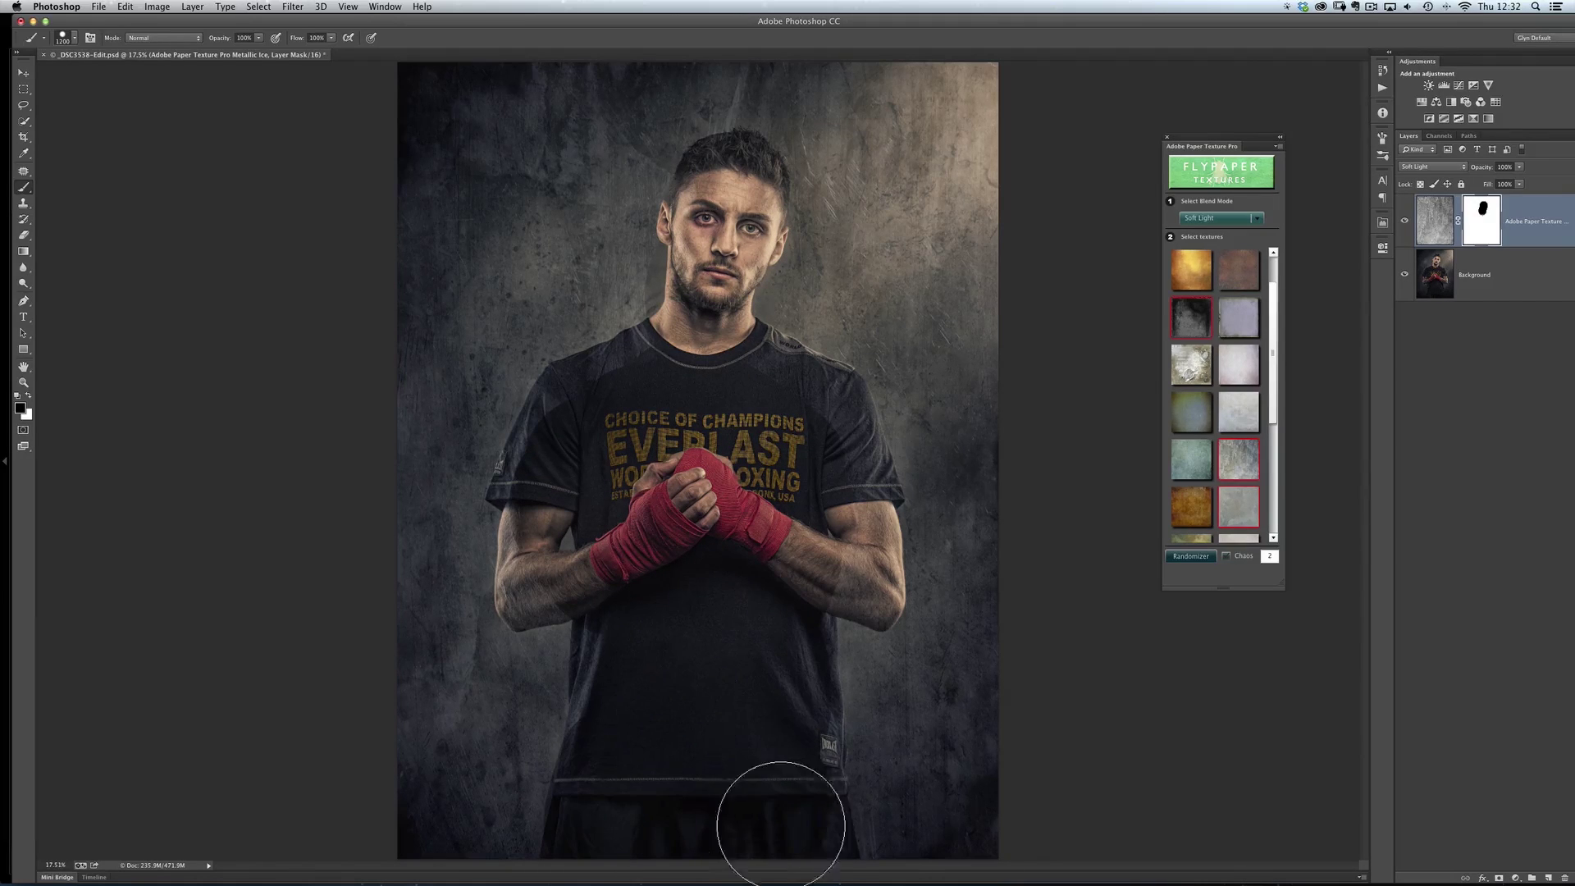
{"action": "mouse_move", "coordinate": [650, 390]}
{"action": "left_mouse_down"}
{"action": "mouse_move", "coordinate": [598, 402]}
{"action": "mouse_move", "coordinate": [564, 585]}
{"action": "left_mouse_up"}
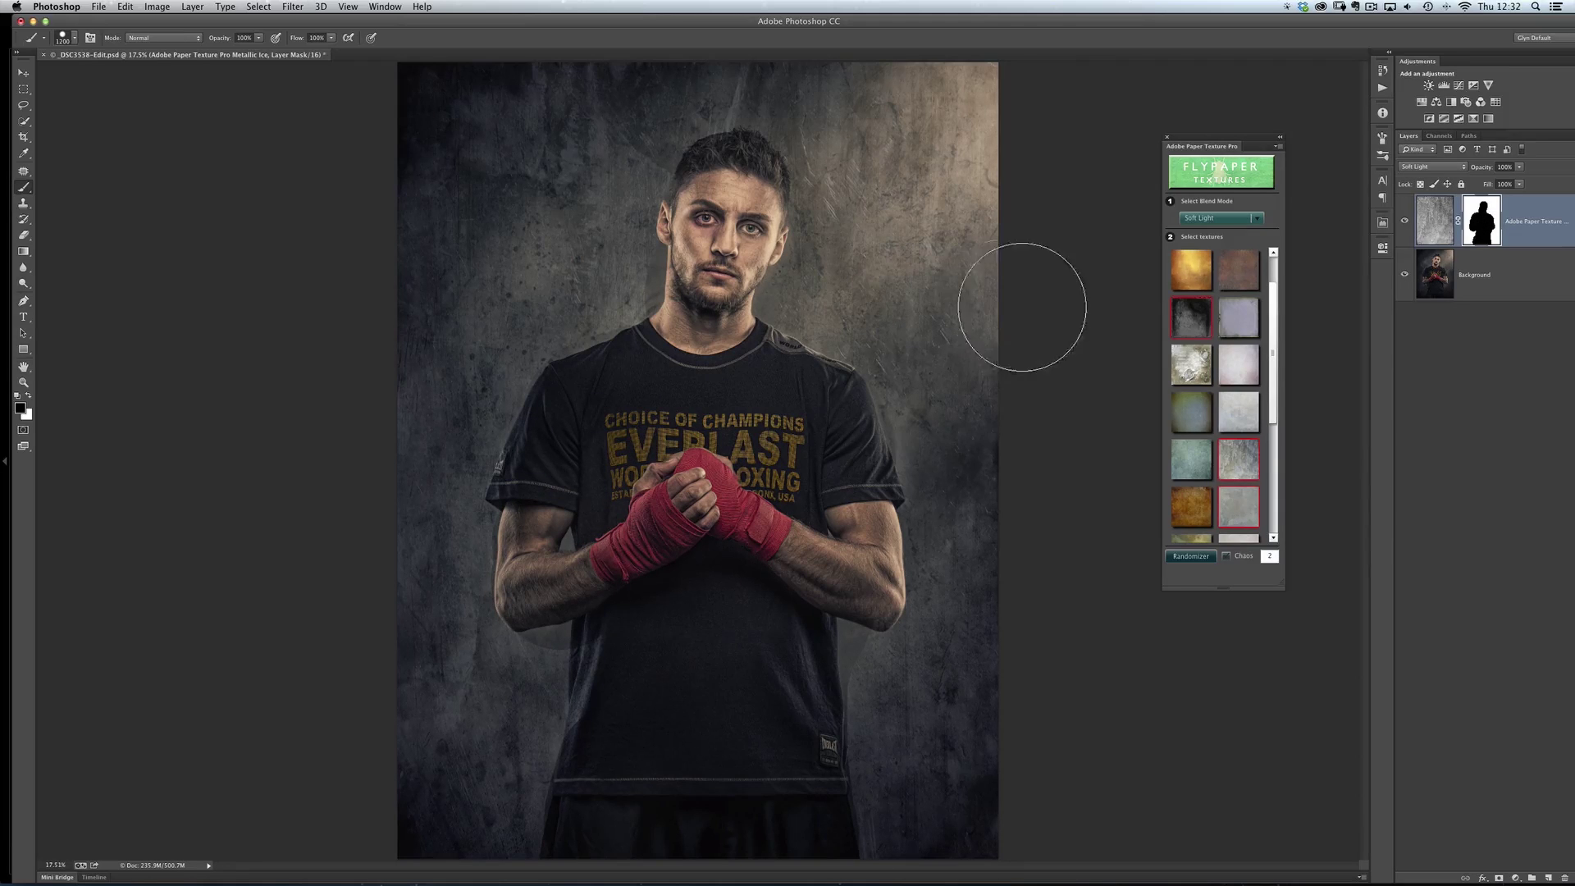